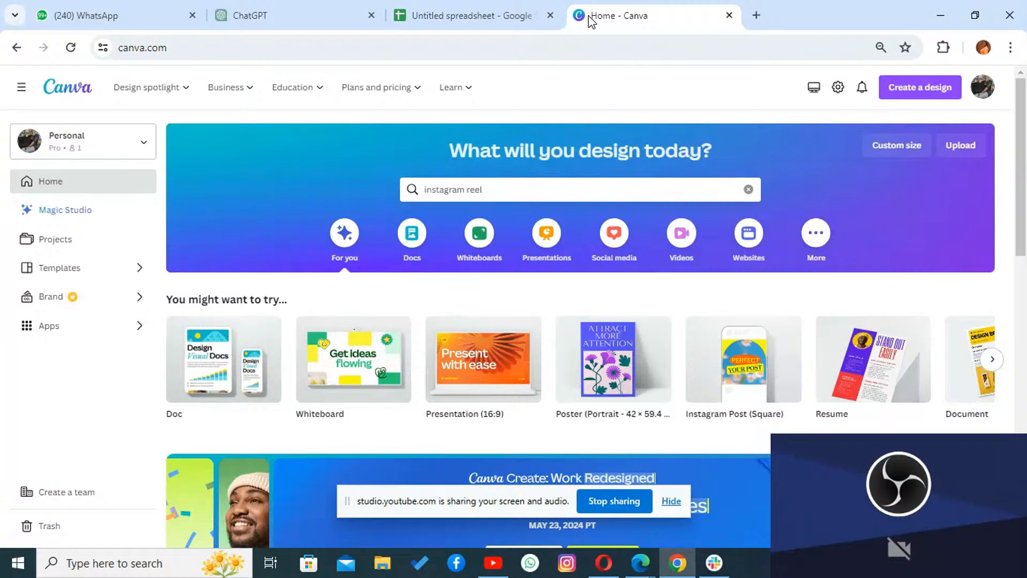
Step: Hide the screen-sharing notice and review the ChatGPT conversation about video editing, from its opening prompt to the final bullet-point list
left_click(671, 501)
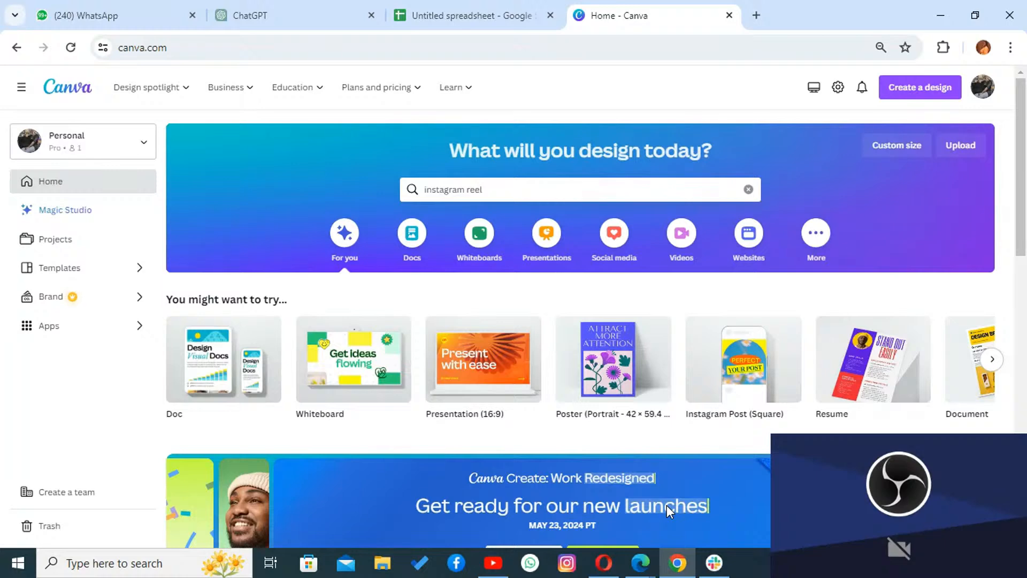
left_click(316, 17)
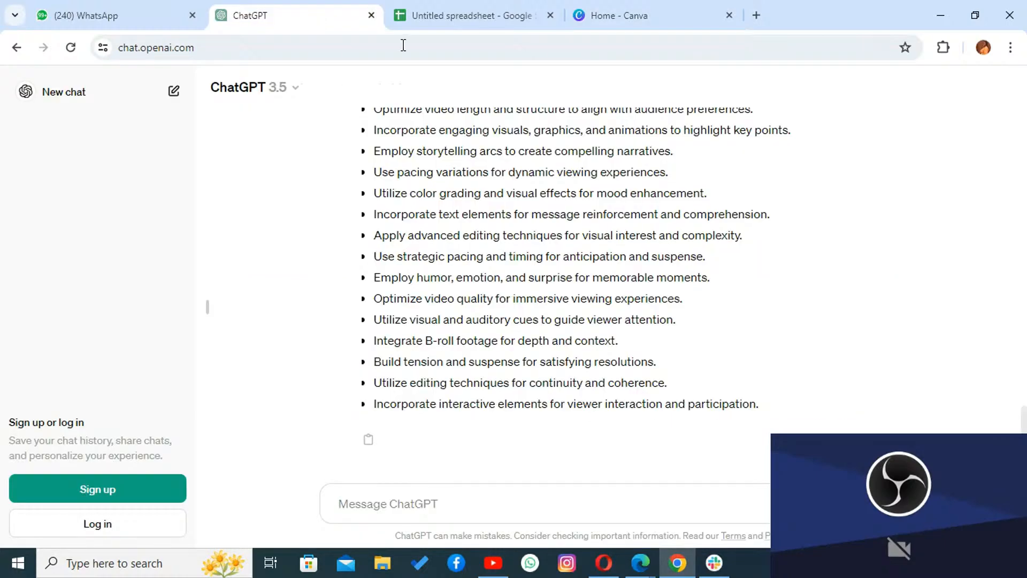
scroll(789, 161, "up", 2)
scroll(789, 161, "up", 5)
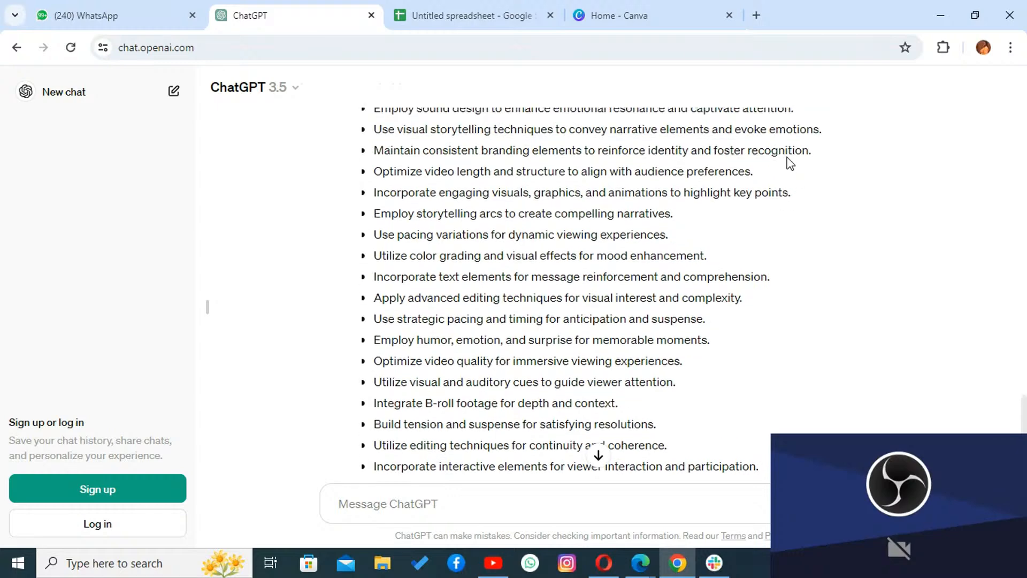
scroll(788, 163, "down", 1)
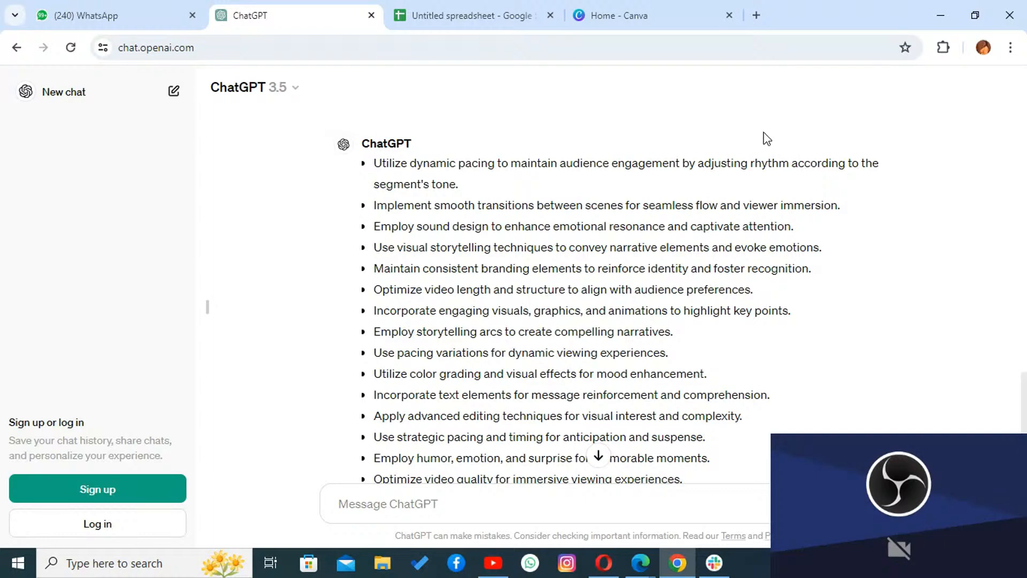
scroll(767, 138, "up", 5)
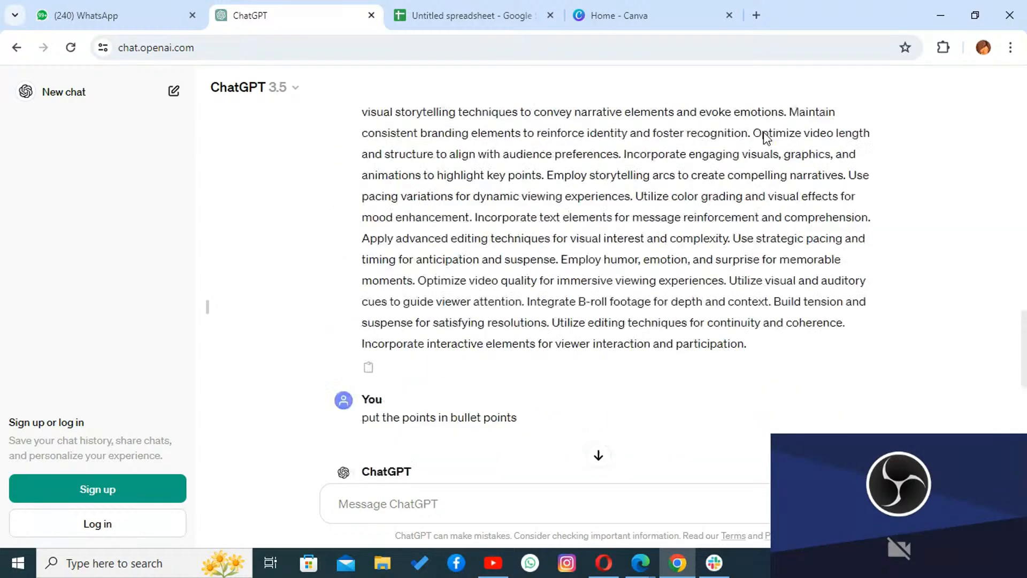
scroll(766, 138, "up", 5)
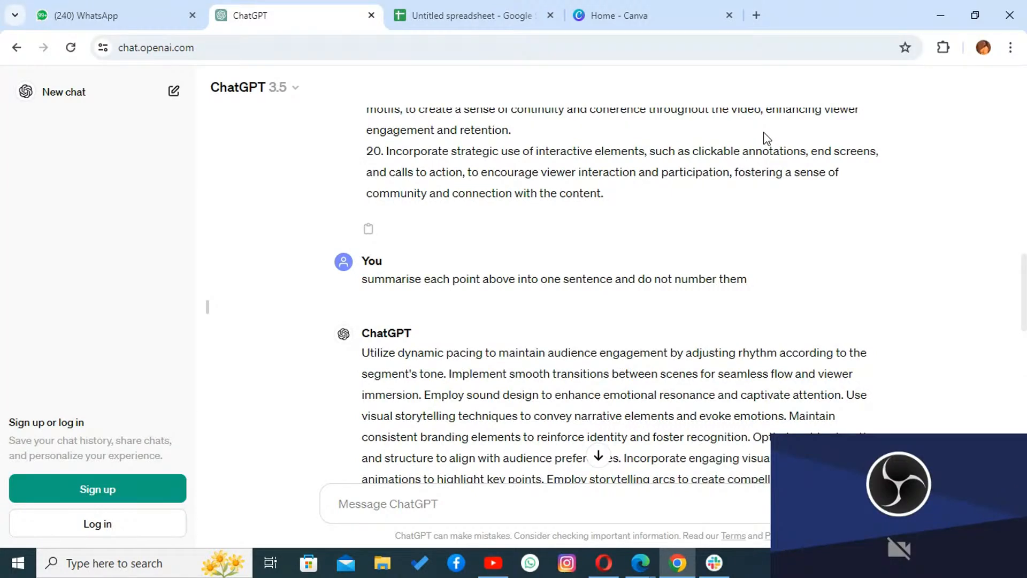
scroll(763, 132, "up", 8)
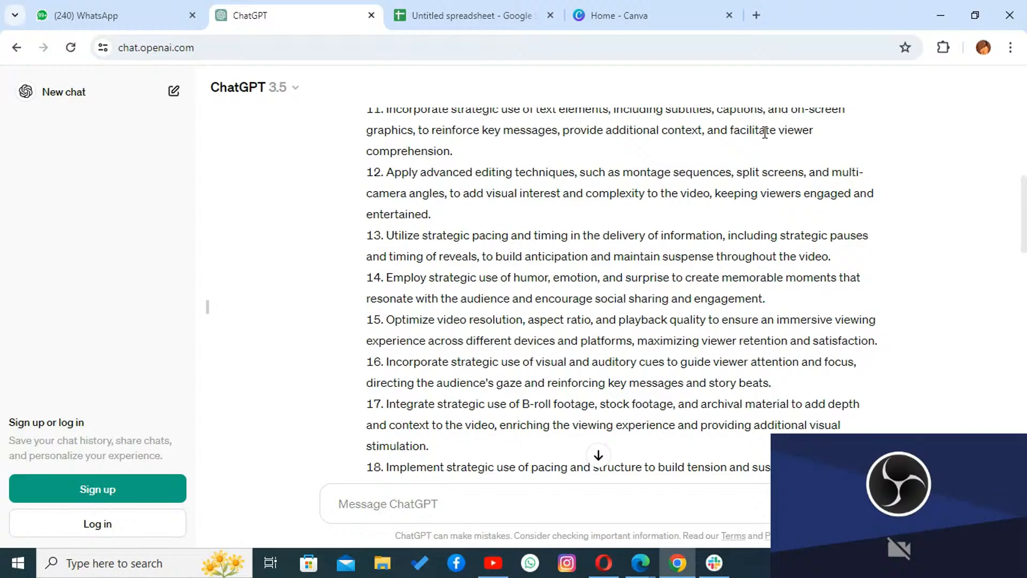
scroll(765, 132, "up", 8)
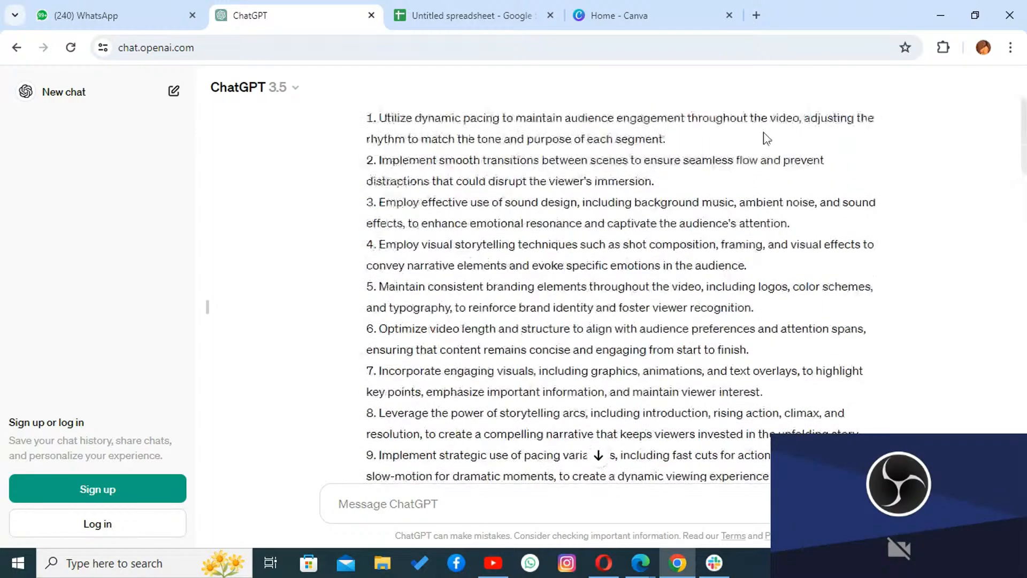
scroll(764, 134, "up", 3)
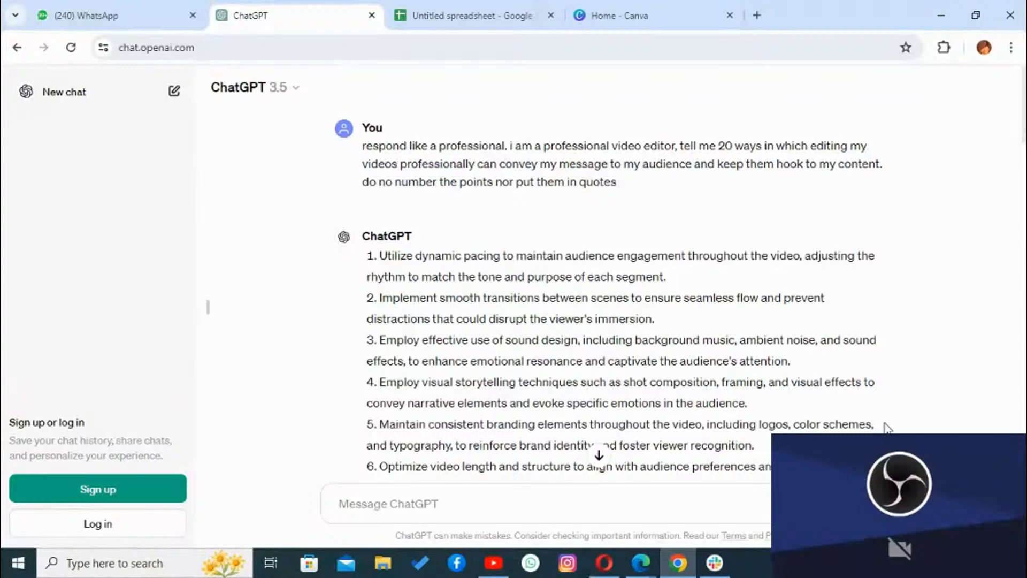
scroll(886, 428, "down", 3)
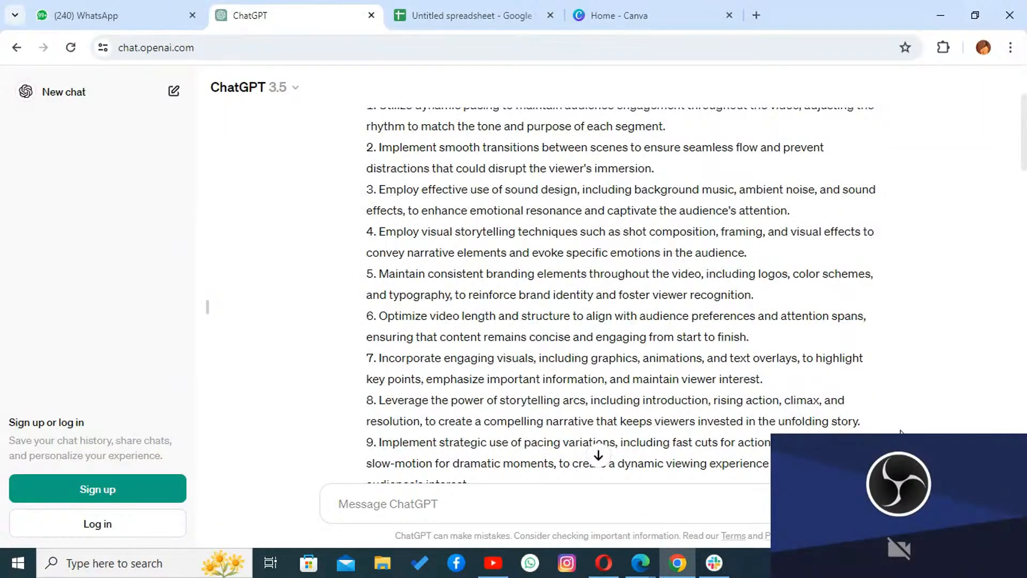
scroll(900, 431, "down", 6)
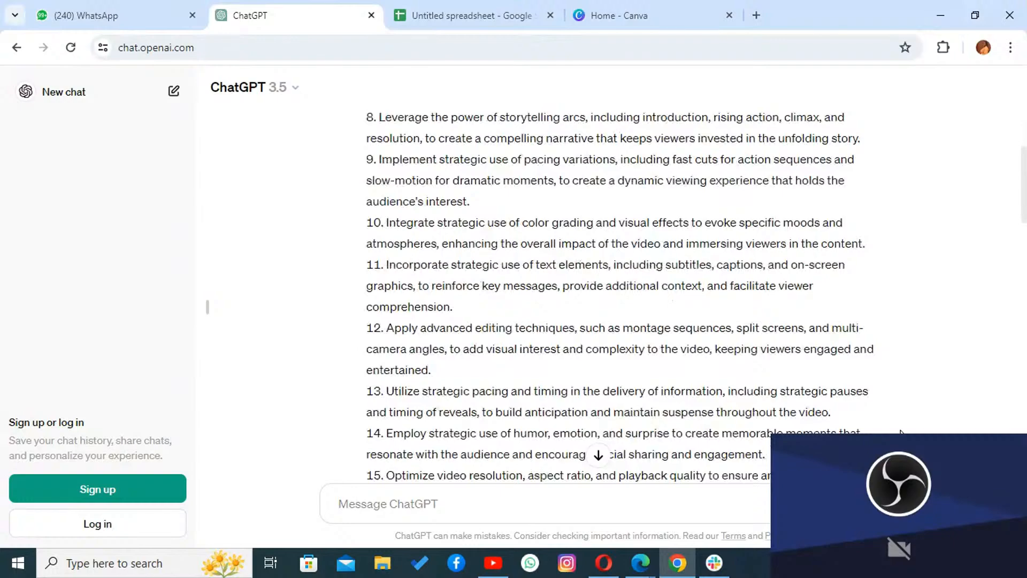
scroll(900, 431, "down", 15)
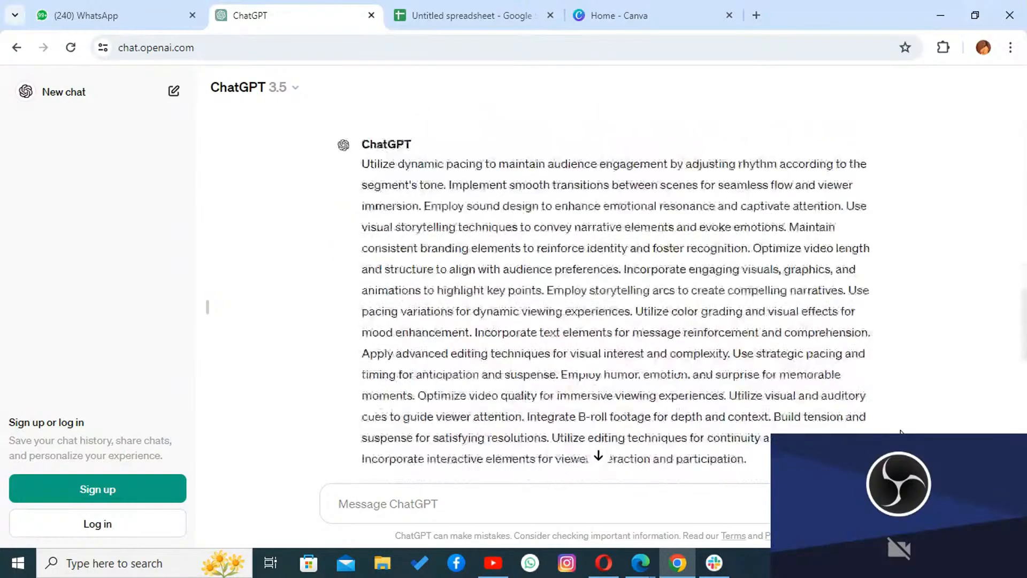
scroll(901, 431, "down", 6)
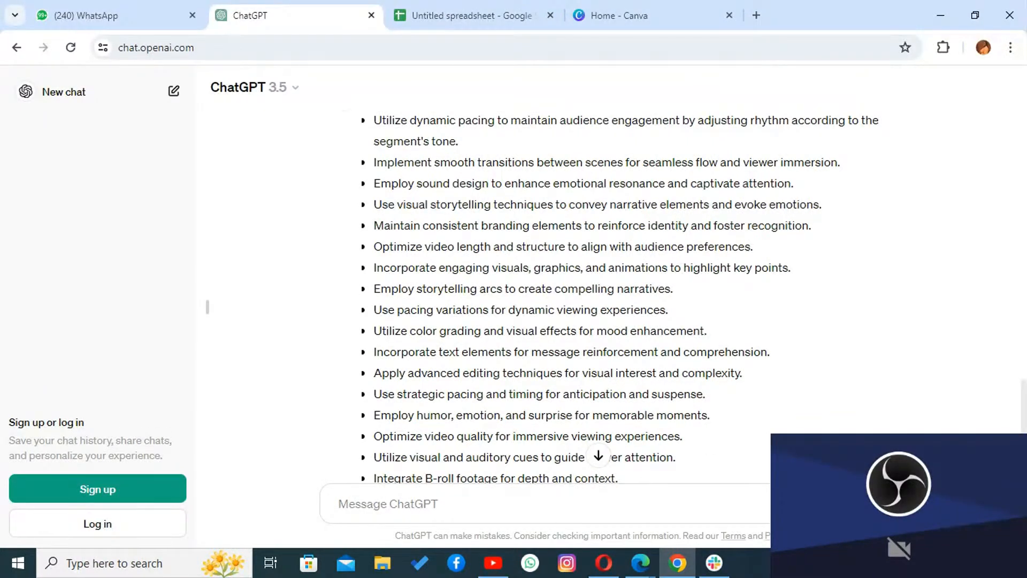
scroll(609, 299, "down", 3)
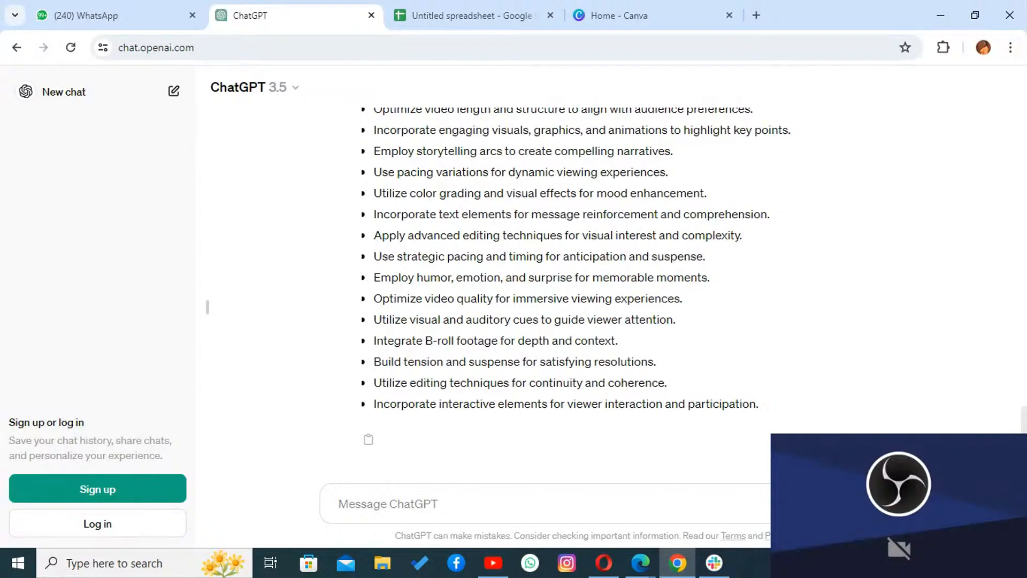
Step: Copy ChatGPT's bullet-point response and paste it into the untitled Google Sheets spreadsheet starting at cell A1
left_click(369, 441)
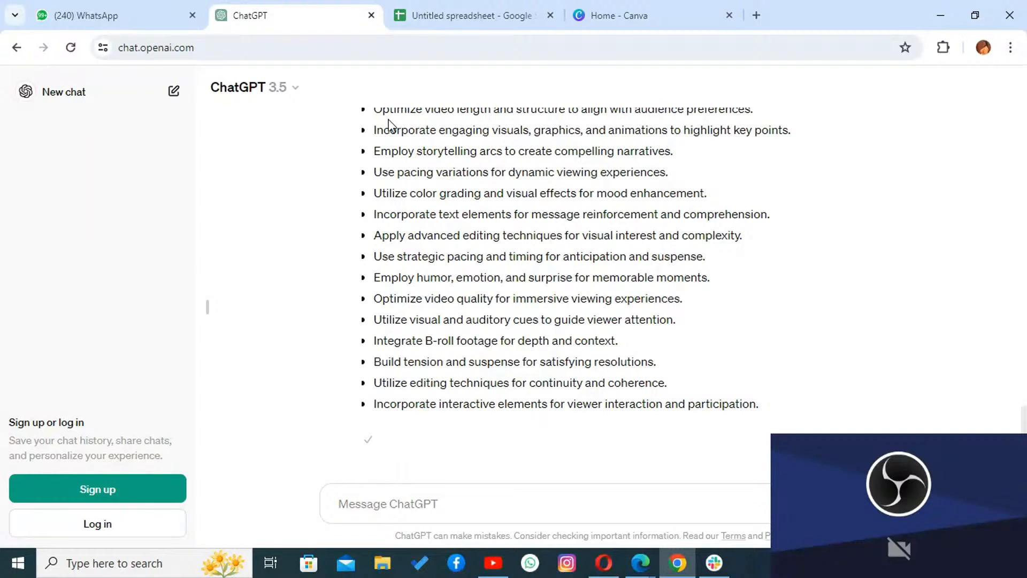
left_click(432, 20)
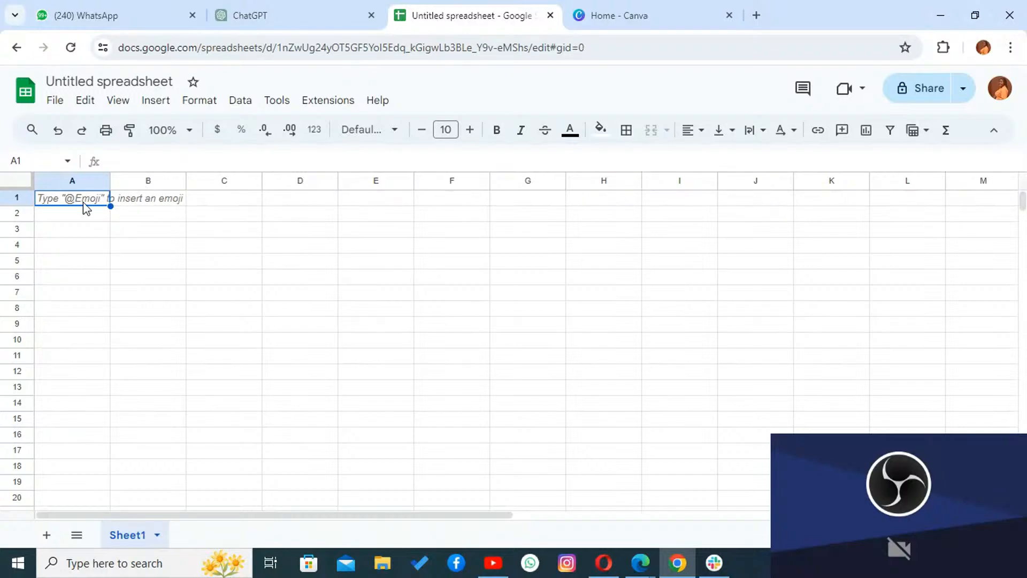
key("ctrl+v")
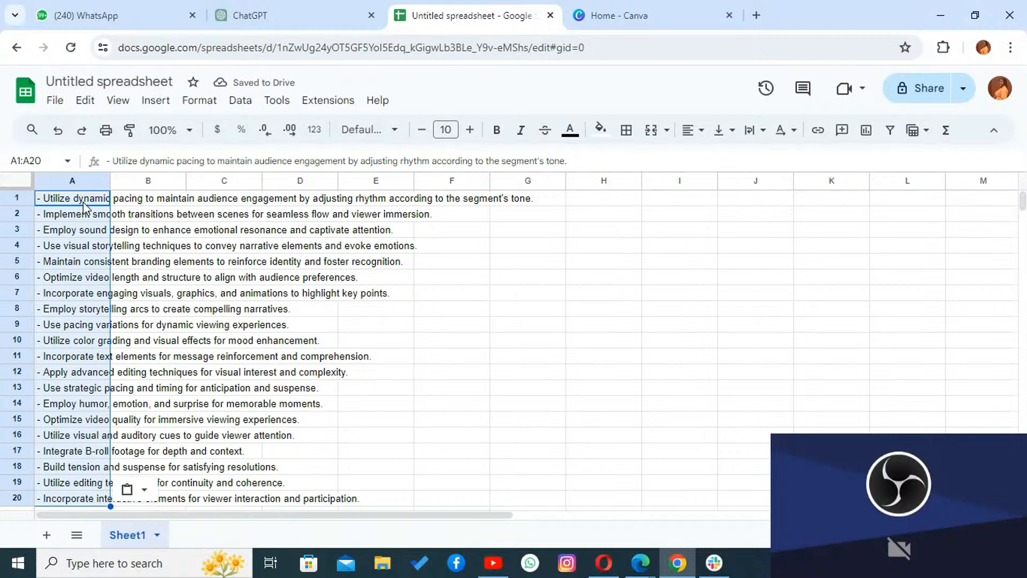
Step: Rename the untitled spreadsheet as "hooks"
left_click(111, 83)
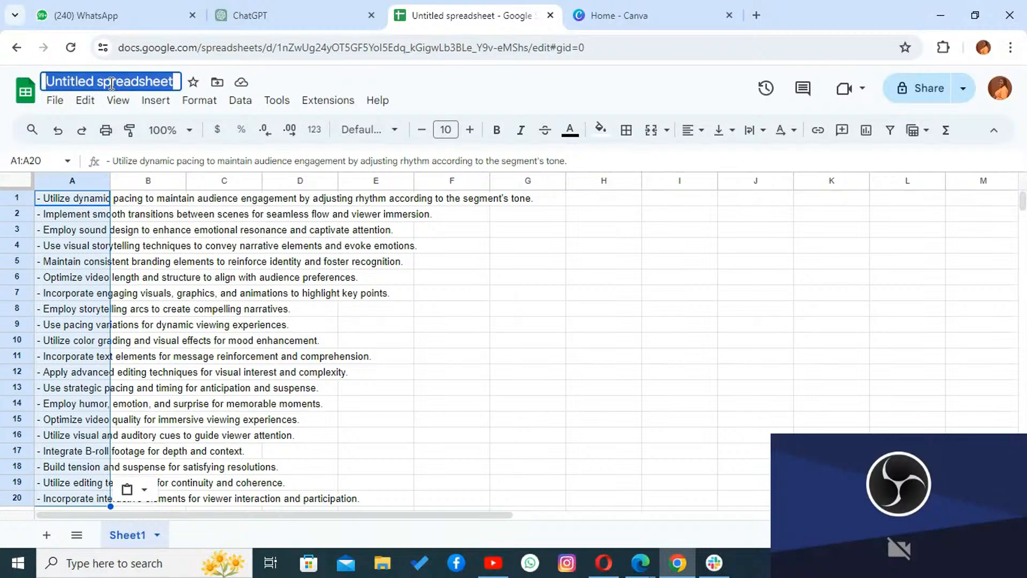
key("BackSpace")
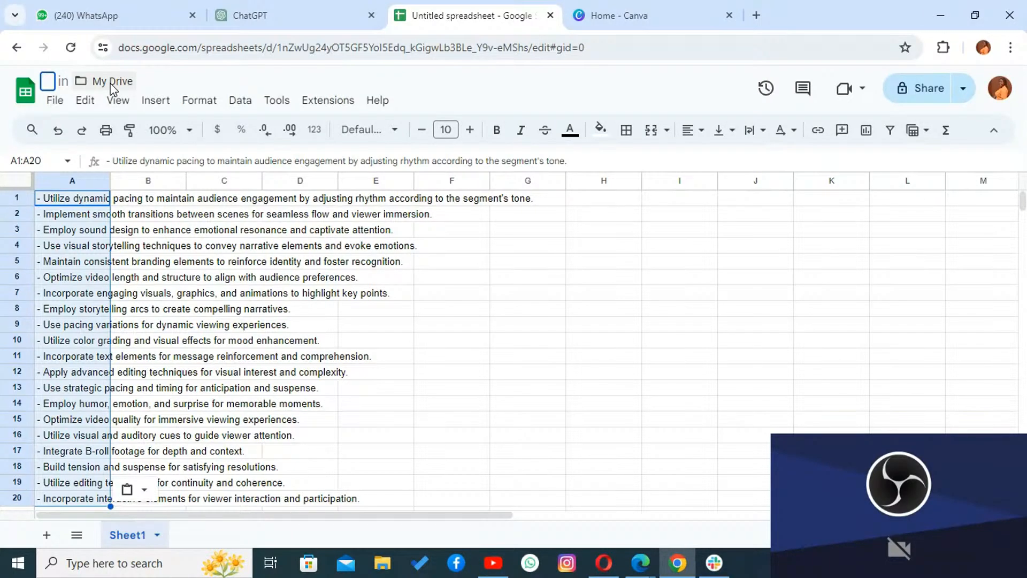
type("hook")
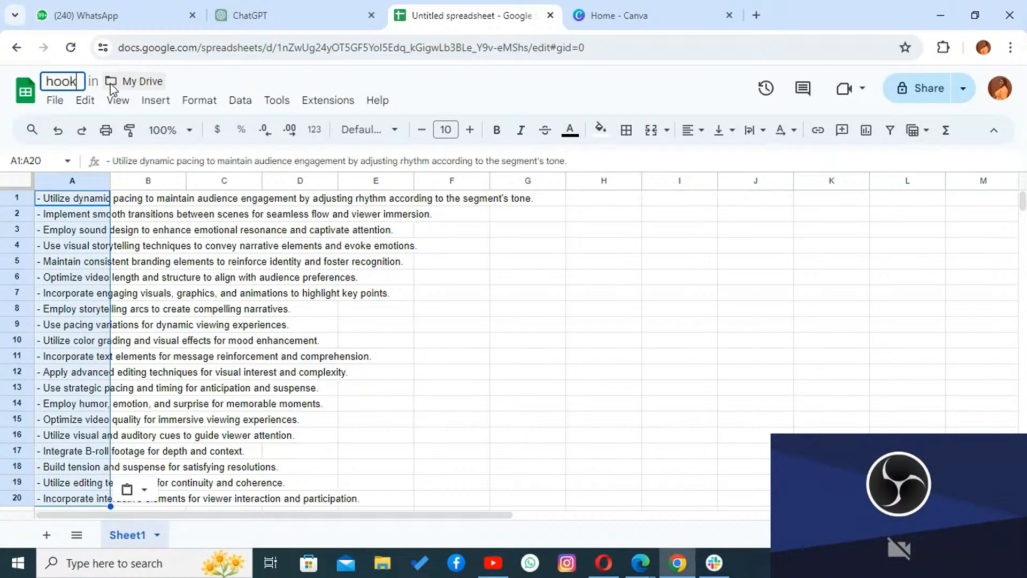
type("s")
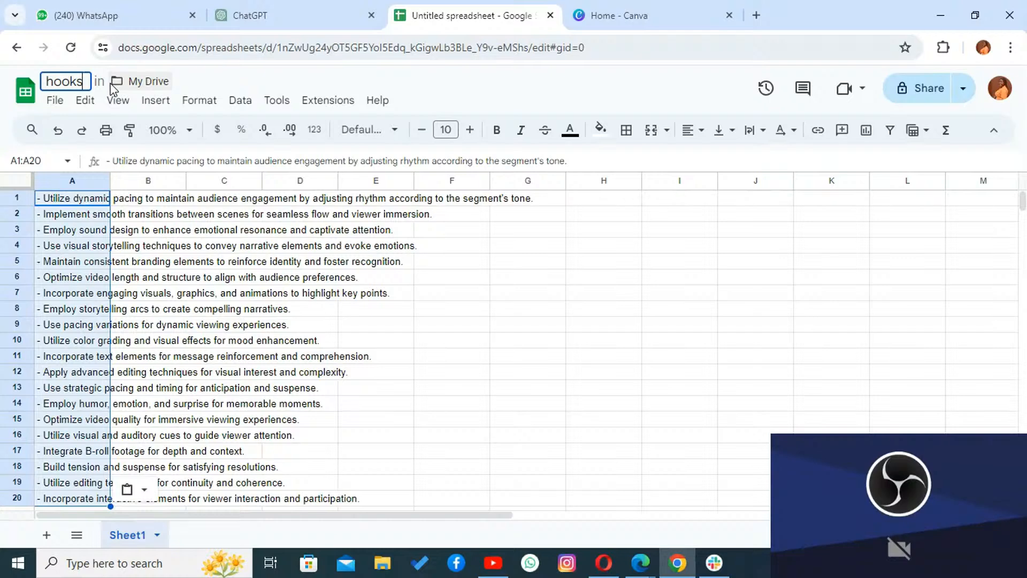
Step: Download the hooks spreadsheet as a Comma Separated Values (.csv) file
left_click(54, 102)
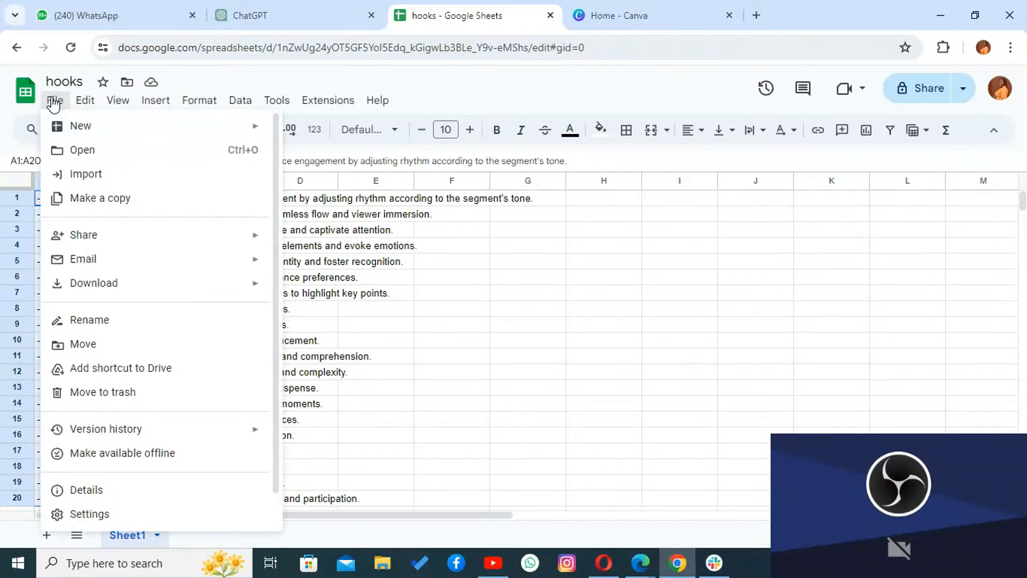
mouse_move(91, 289)
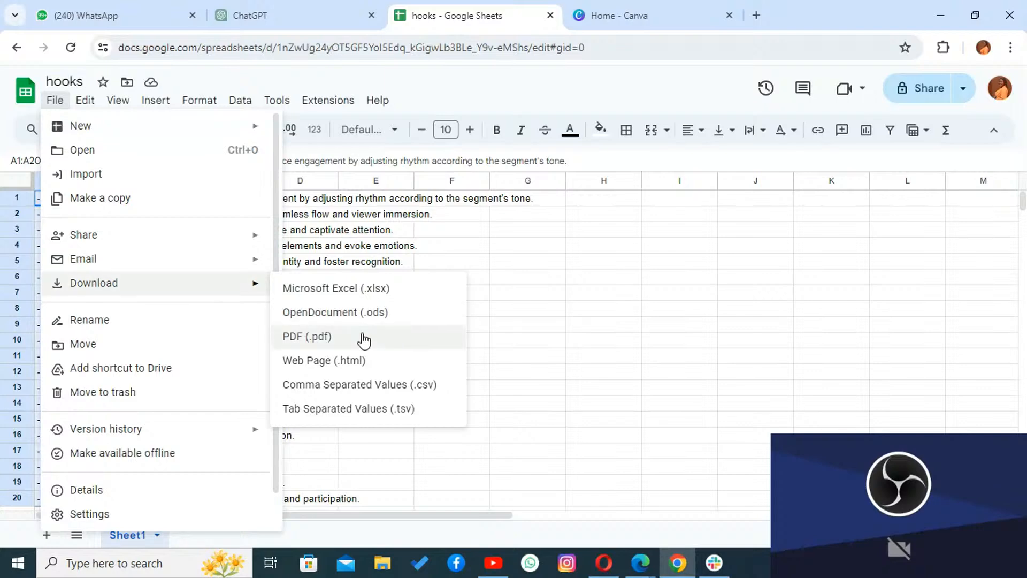
left_click(387, 393)
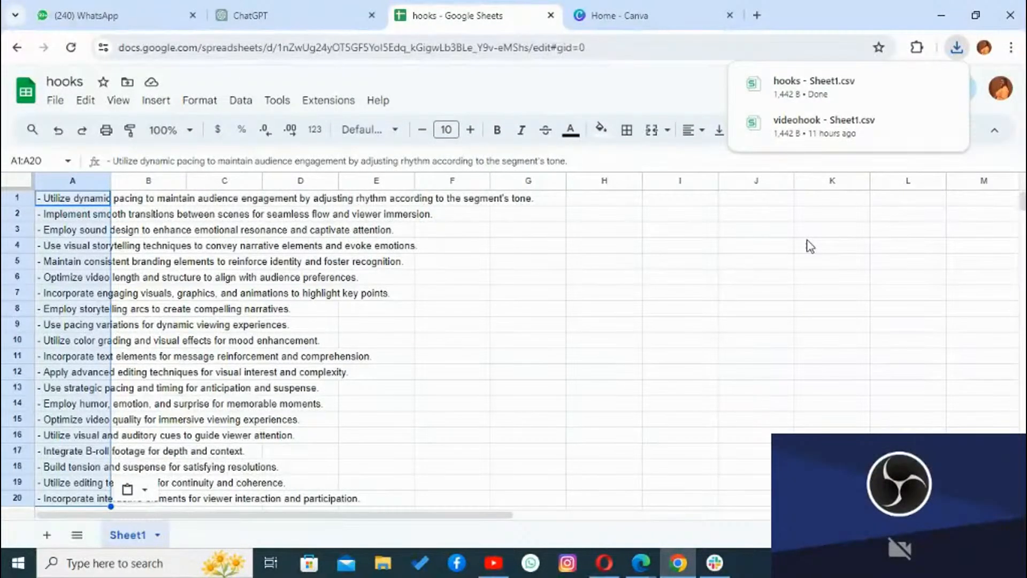
Step: Switch to Canva, search for "instagram reel" and show all the matching templates
left_click(653, 15)
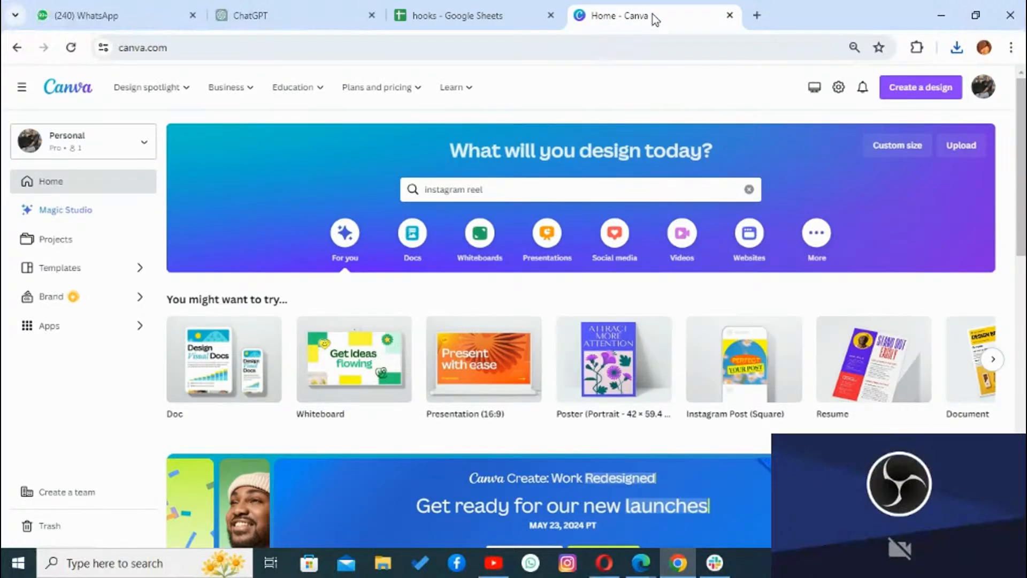
left_click(496, 194)
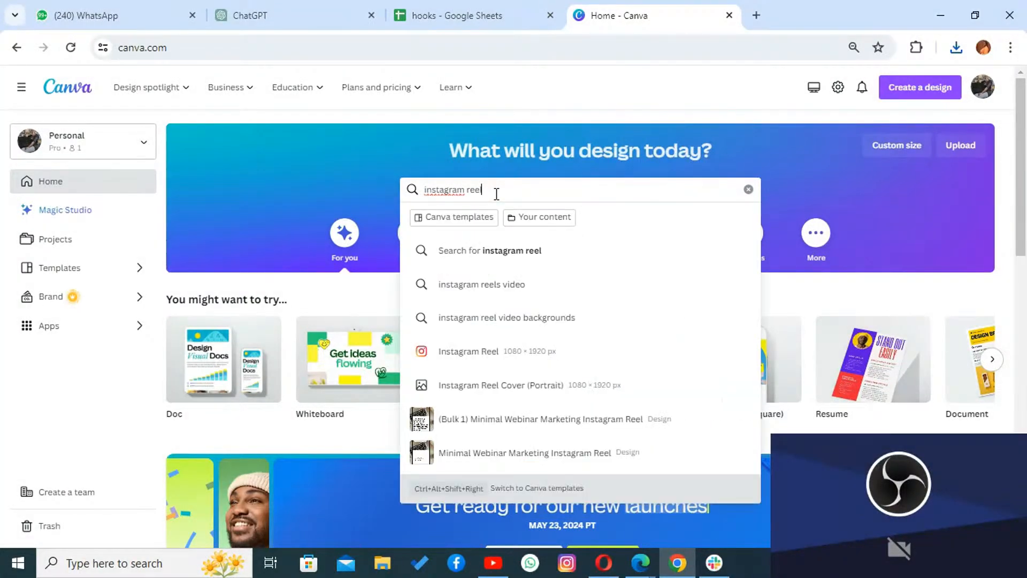
key("Return")
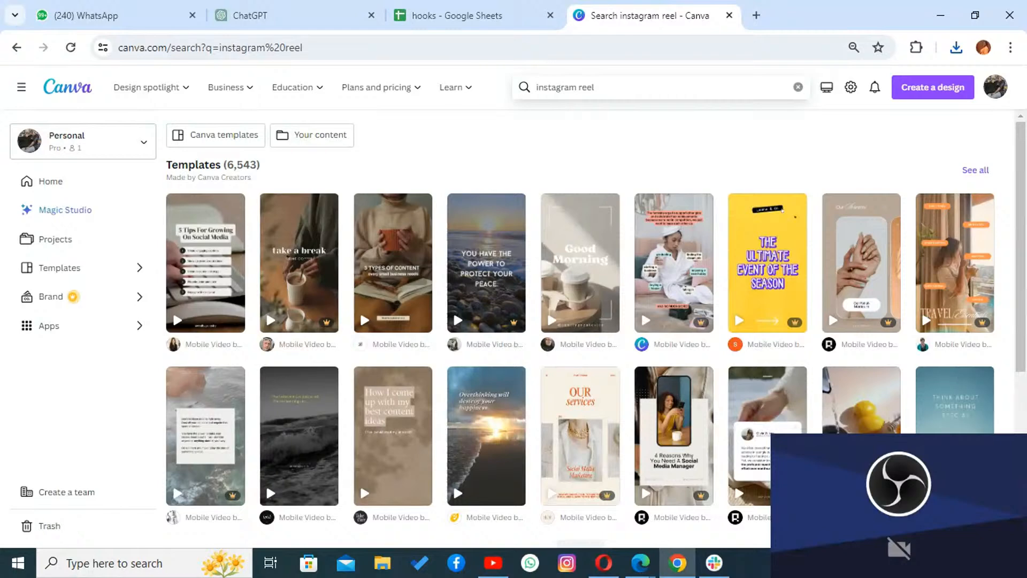
scroll(965, 414, "down", 5)
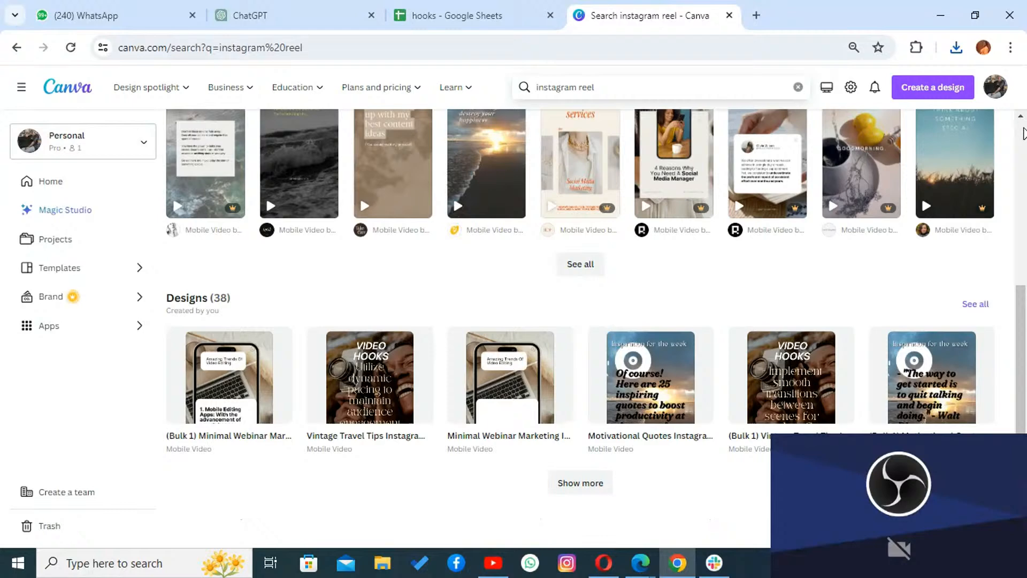
scroll(1024, 134, "up", 5)
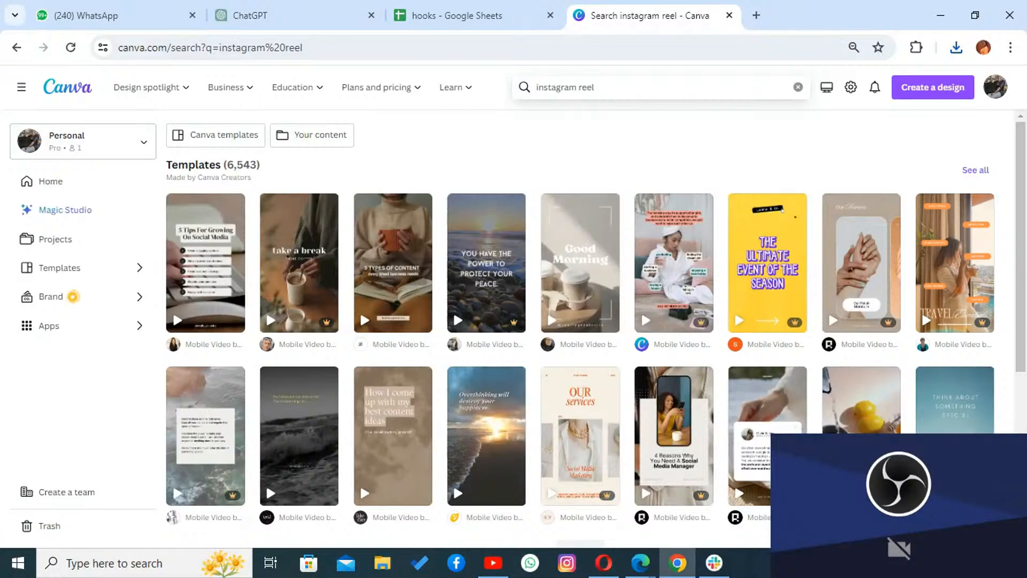
scroll(360, 310, "down", 2)
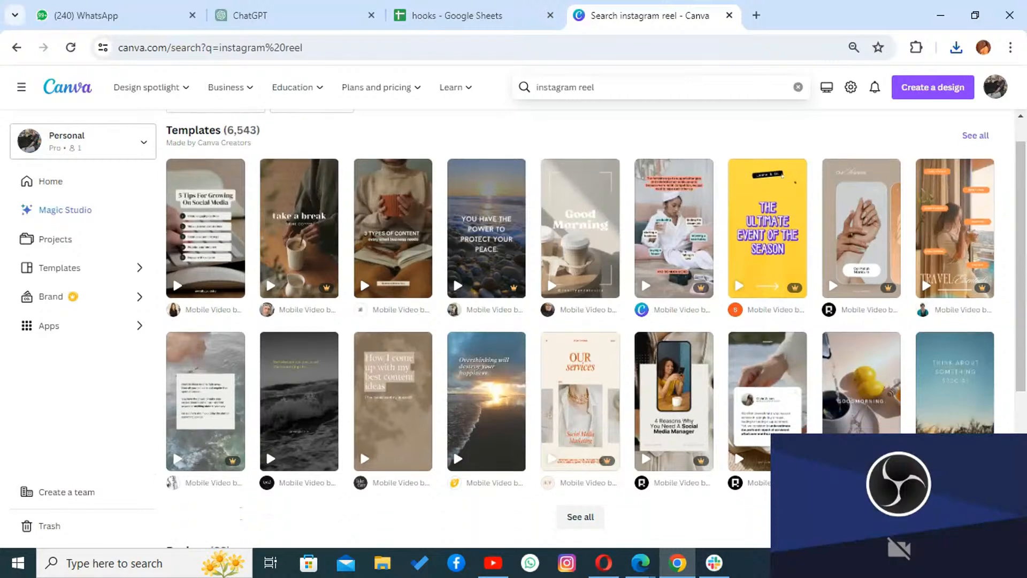
scroll(690, 414, "down", 1)
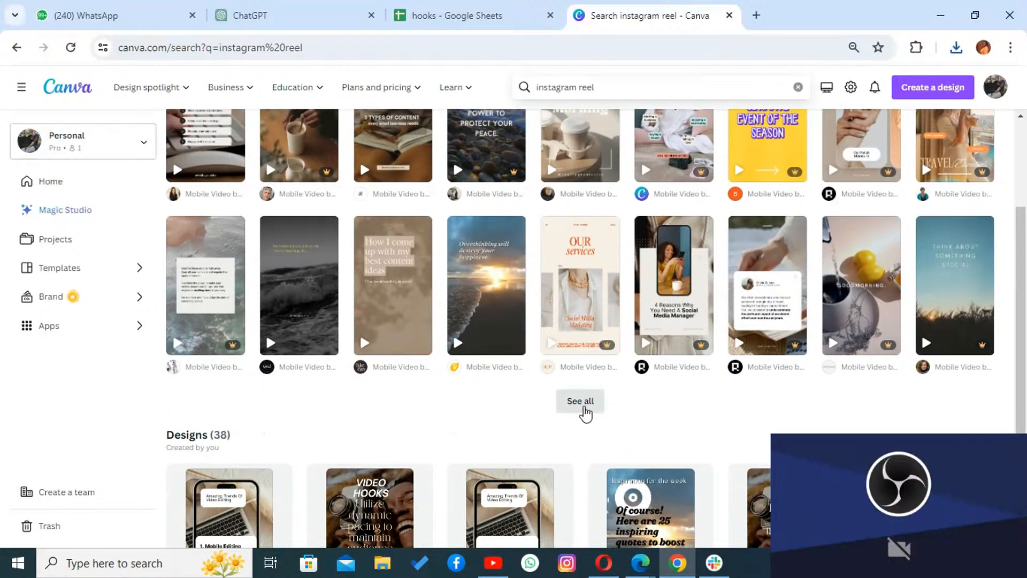
left_click(584, 411)
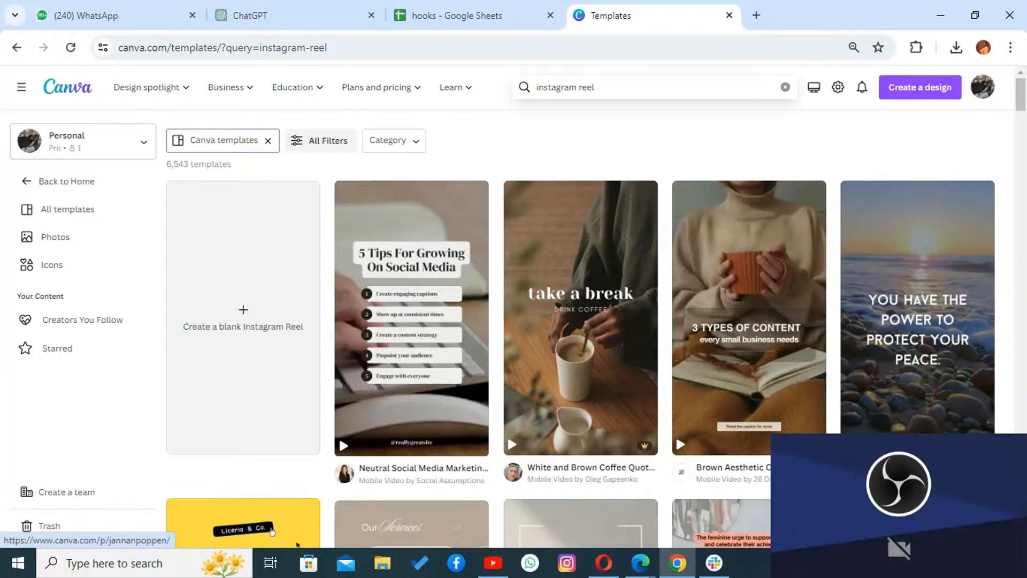
Step: Look through the Instagram Reel template results for a layout that suits the video editing points
scroll(595, 313, "down", 4)
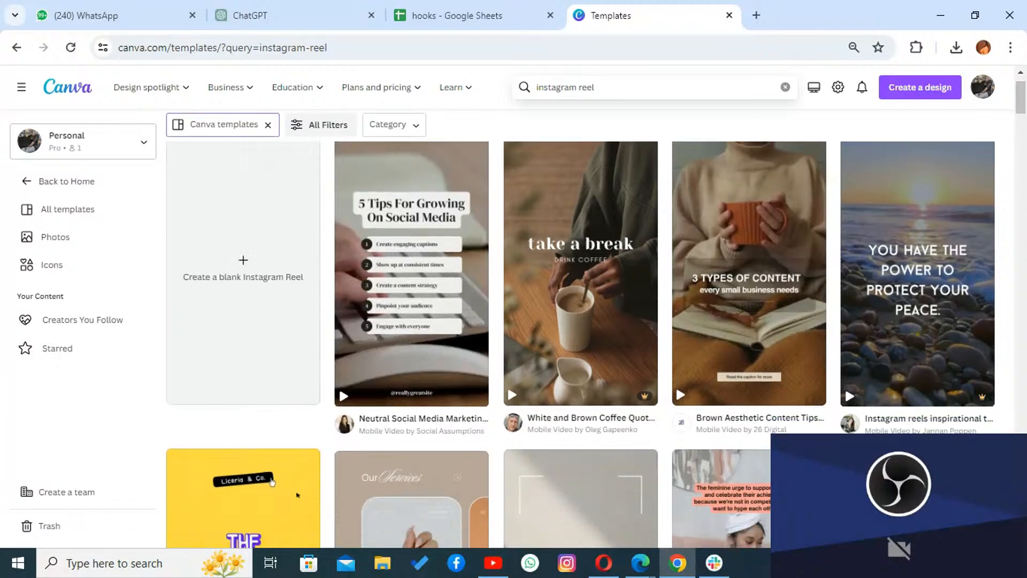
scroll(297, 323, "down", 5)
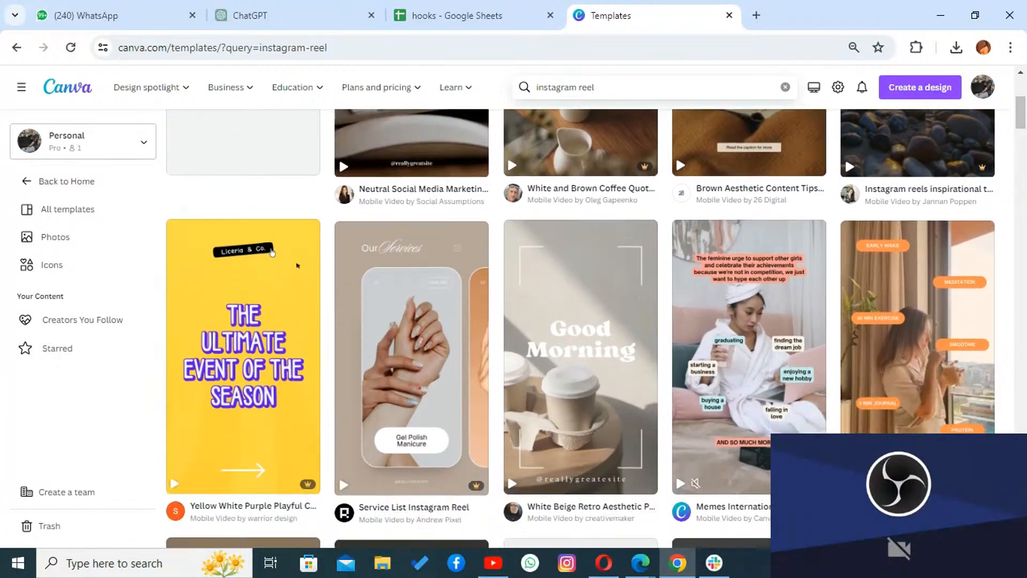
scroll(749, 321, "down", 3)
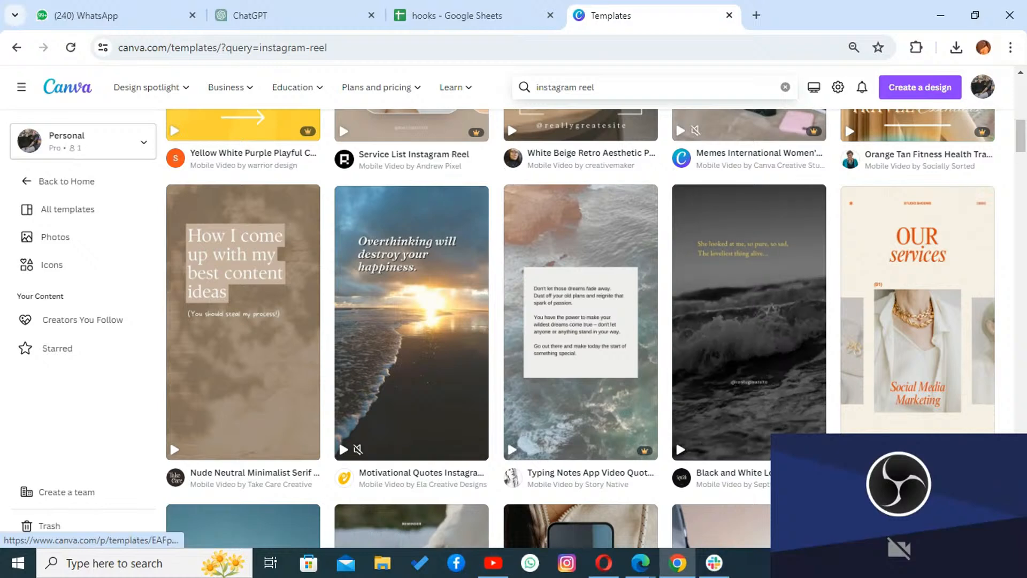
scroll(581, 329, "down", 3)
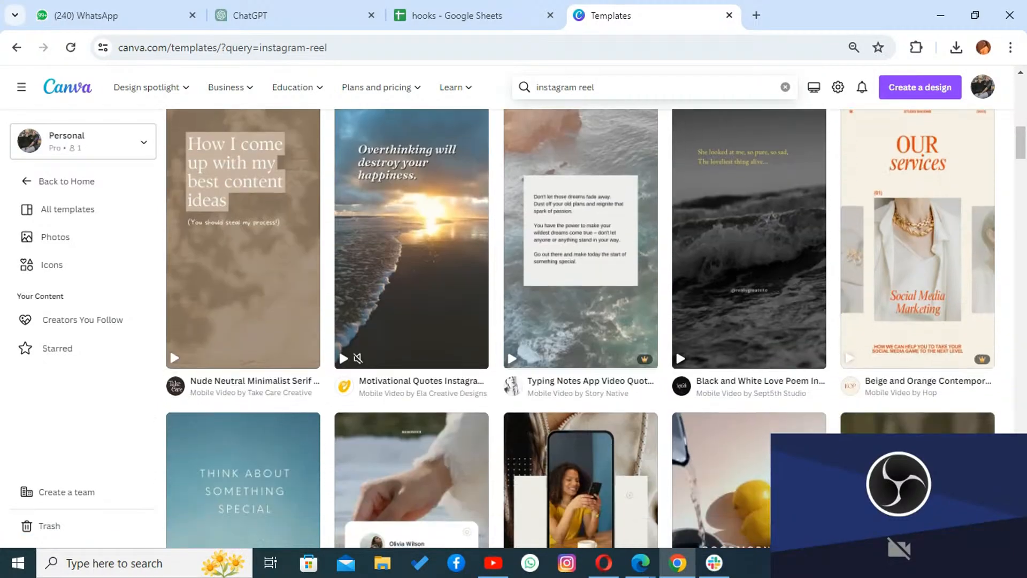
scroll(581, 329, "down", 4)
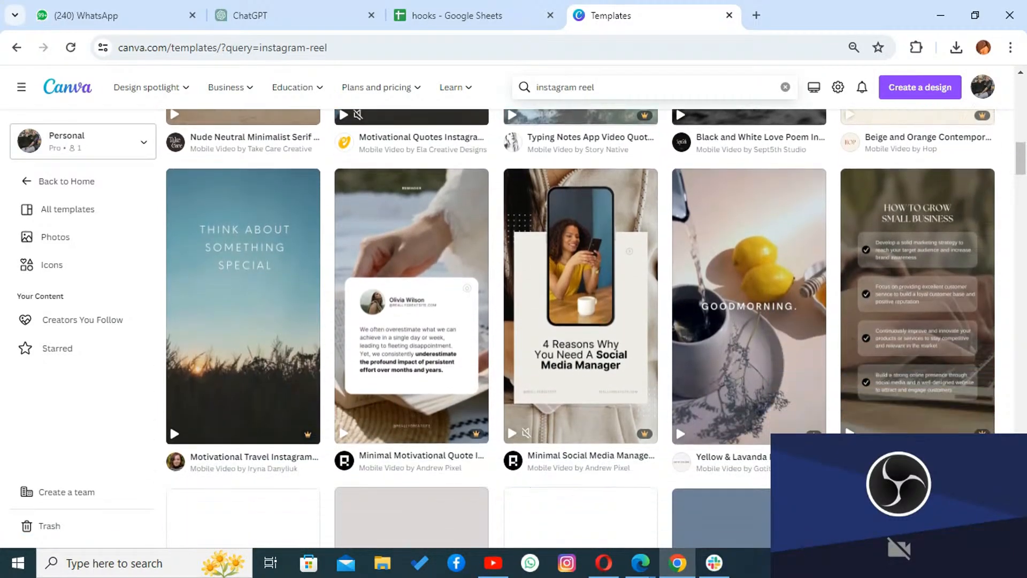
scroll(581, 329, "down", 5)
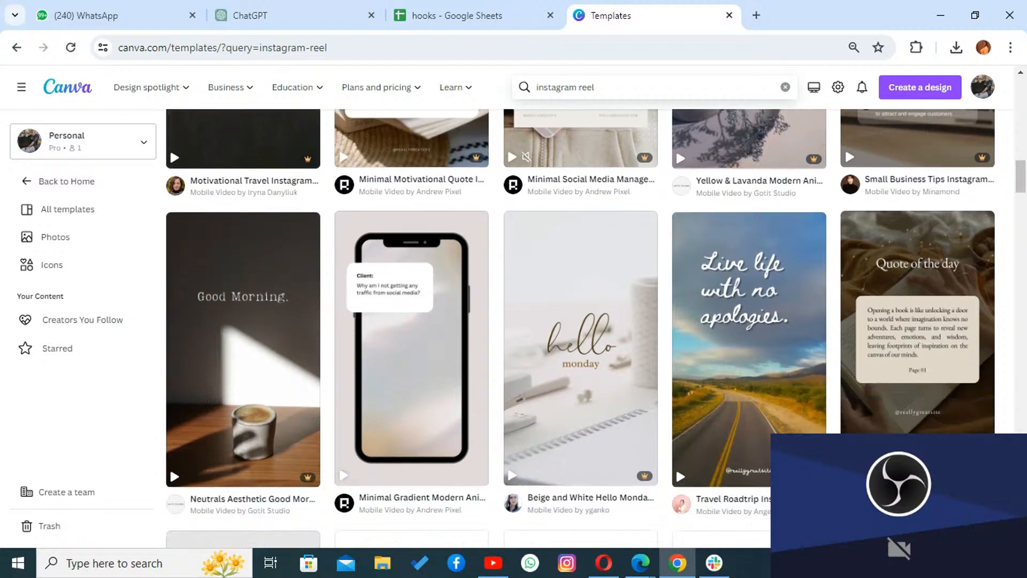
scroll(581, 329, "down", 5)
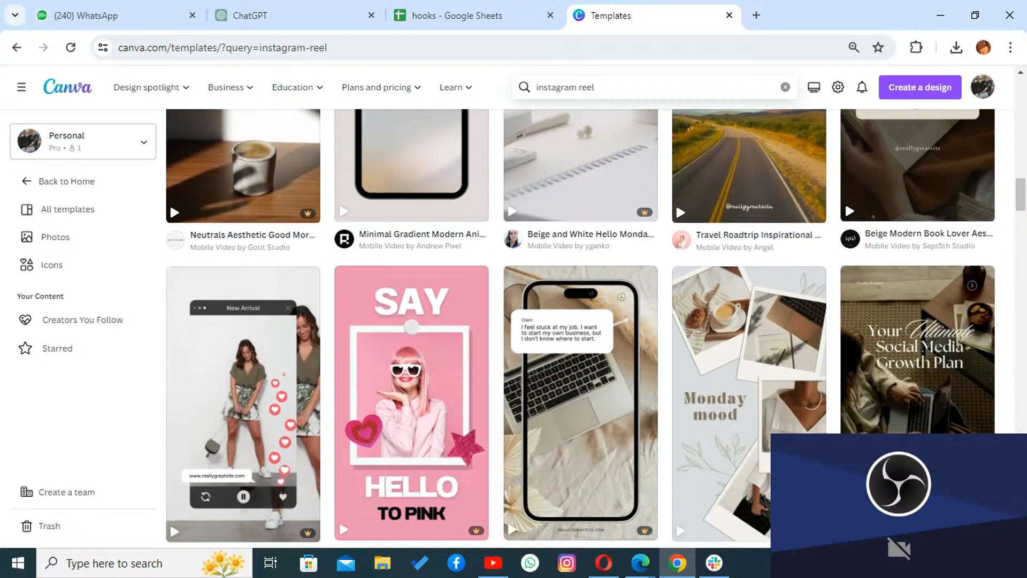
scroll(918, 241, "down", 2)
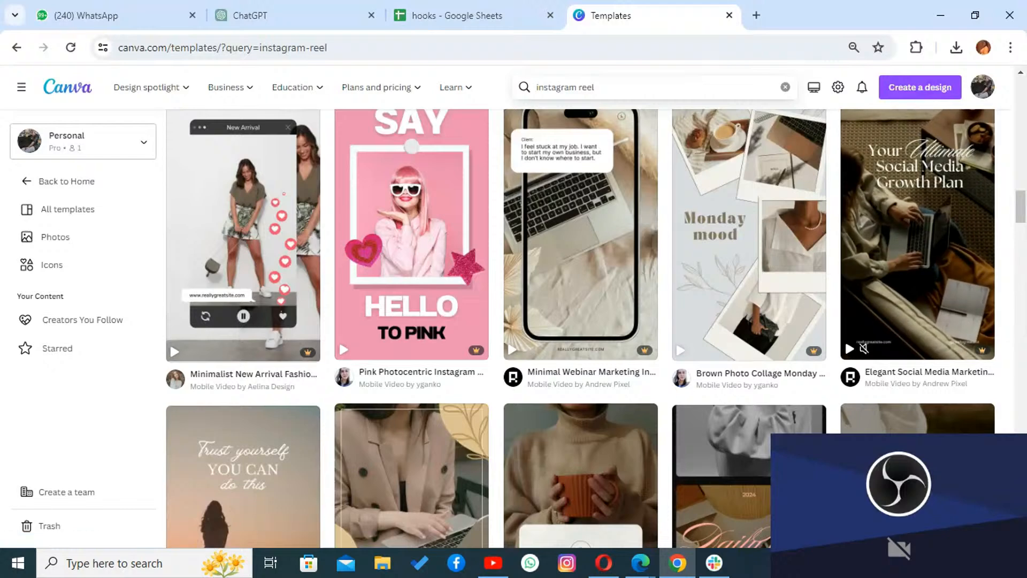
scroll(596, 328, "down", 1)
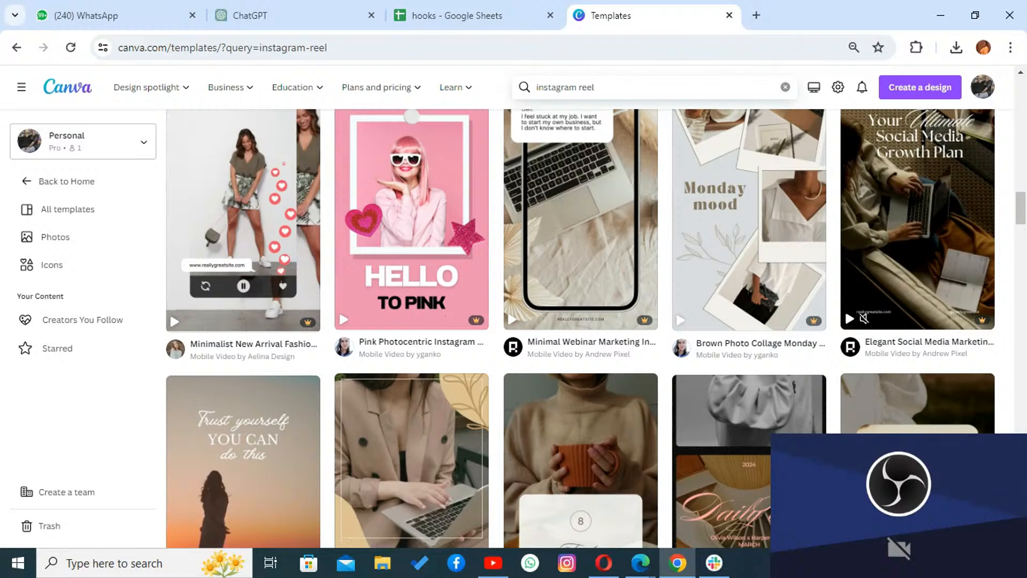
scroll(580, 328, "down", 4)
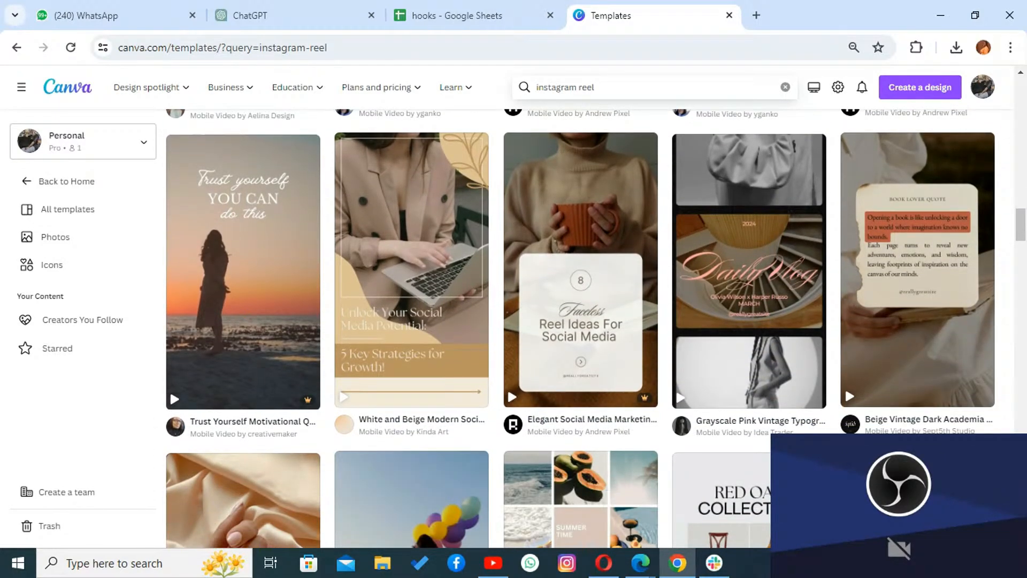
scroll(580, 328, "down", 5)
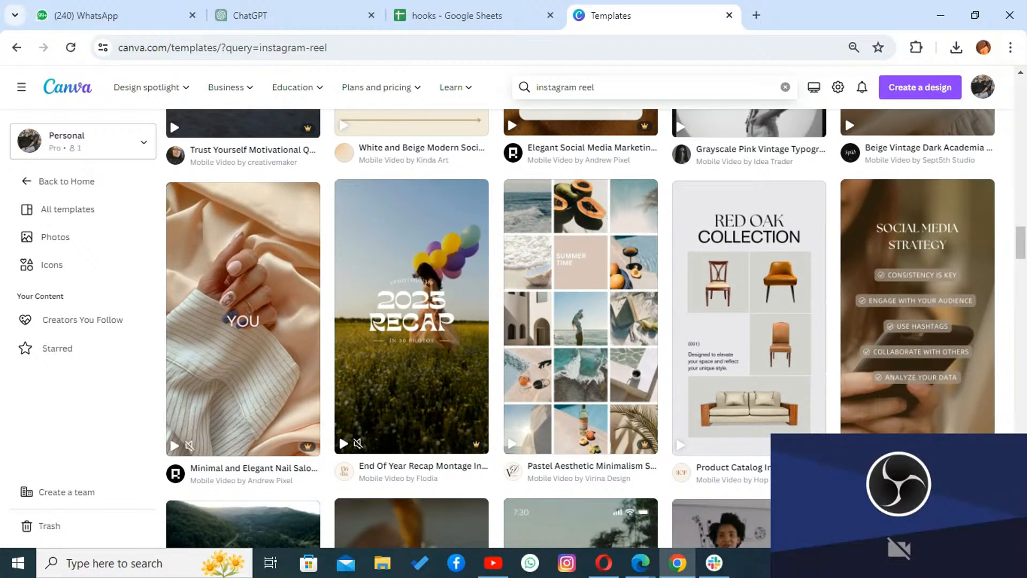
scroll(580, 328, "down", 3)
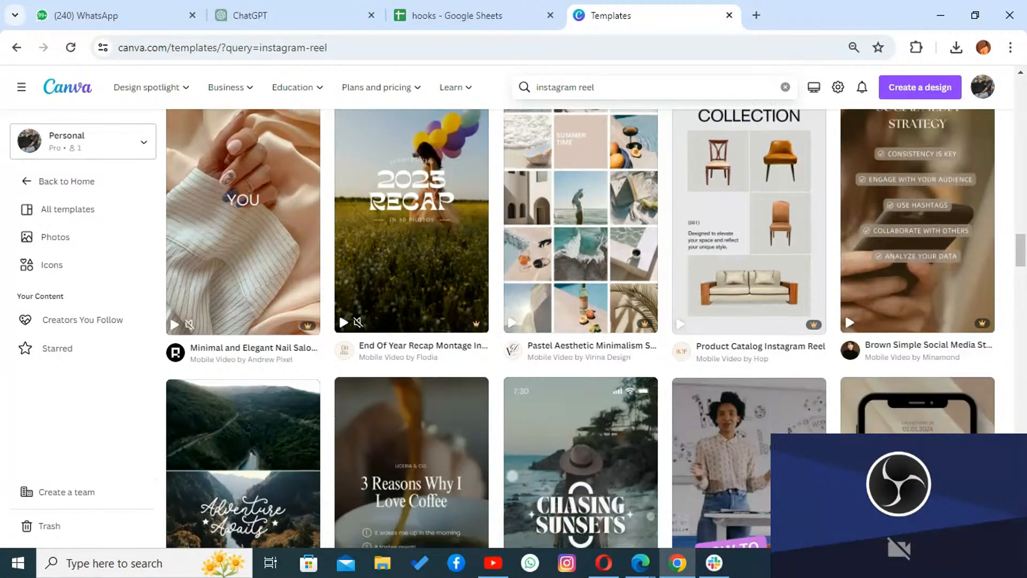
scroll(580, 327, "down", 1)
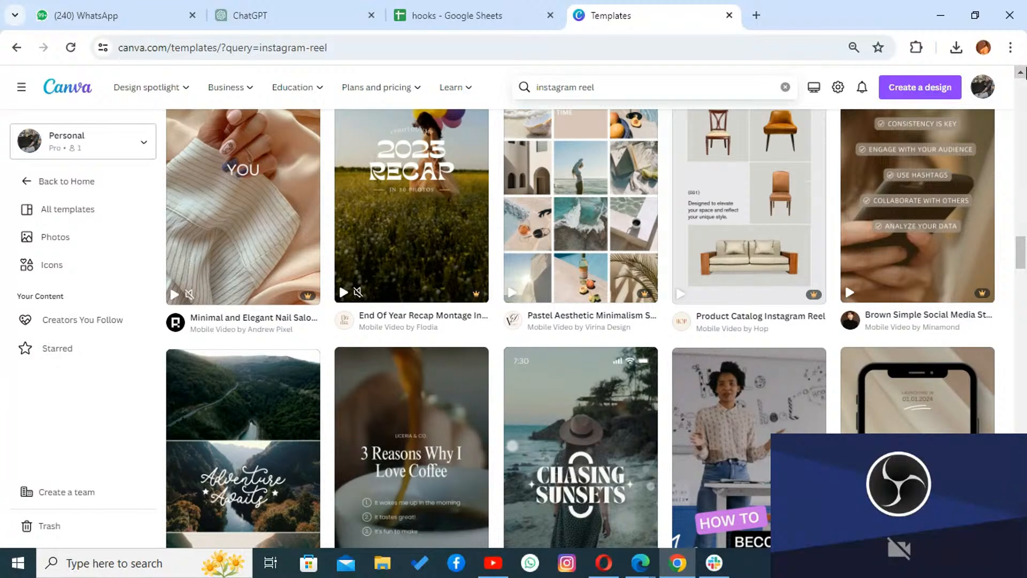
scroll(580, 328, "up", 3)
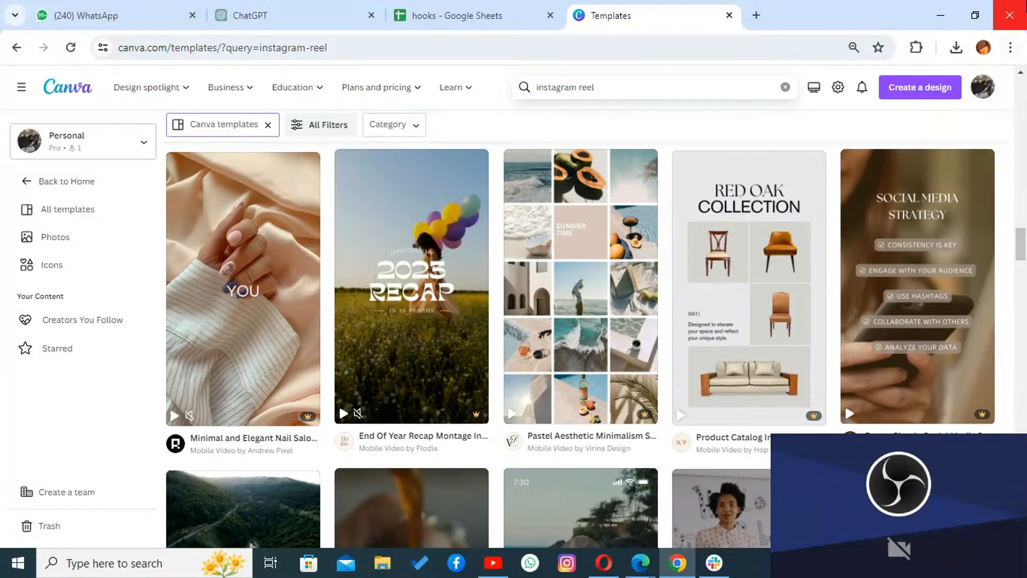
Step: Return to the earlier results and open the preview of the "Elegant Social Media Marketing Instagram Reel" template
left_click(1026, 160)
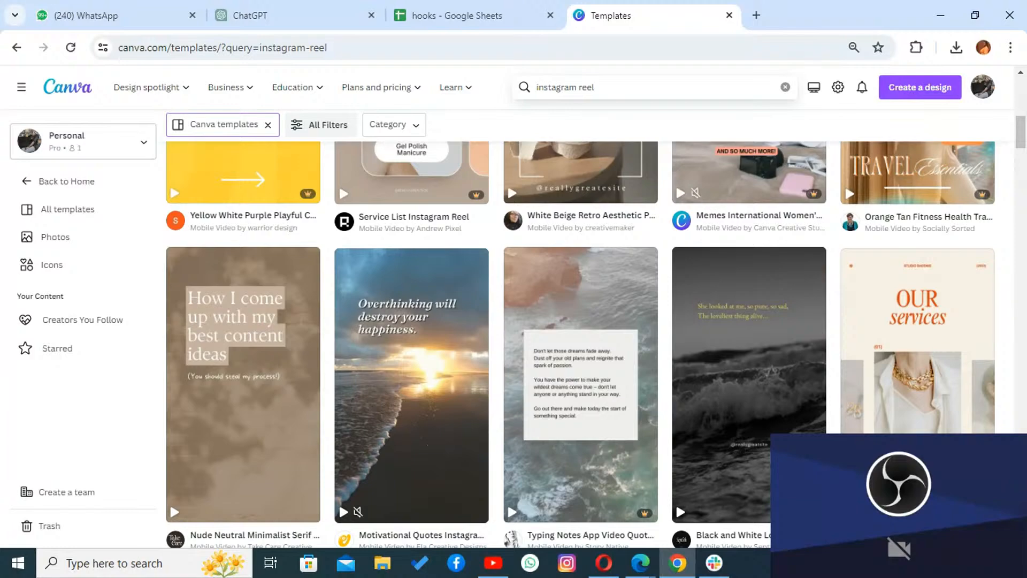
scroll(595, 329, "down", 5)
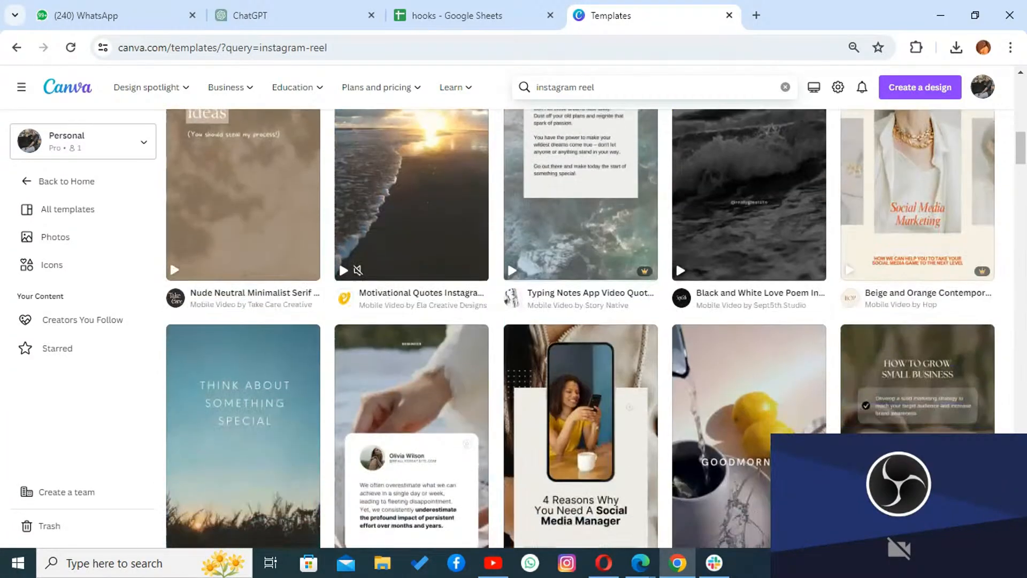
scroll(596, 329, "down", 6)
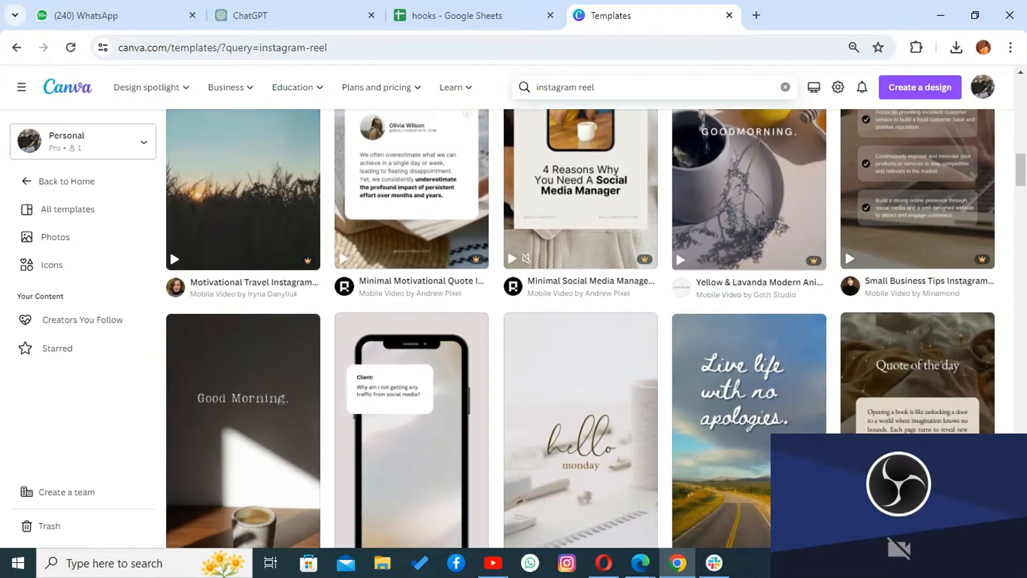
scroll(595, 329, "down", 4)
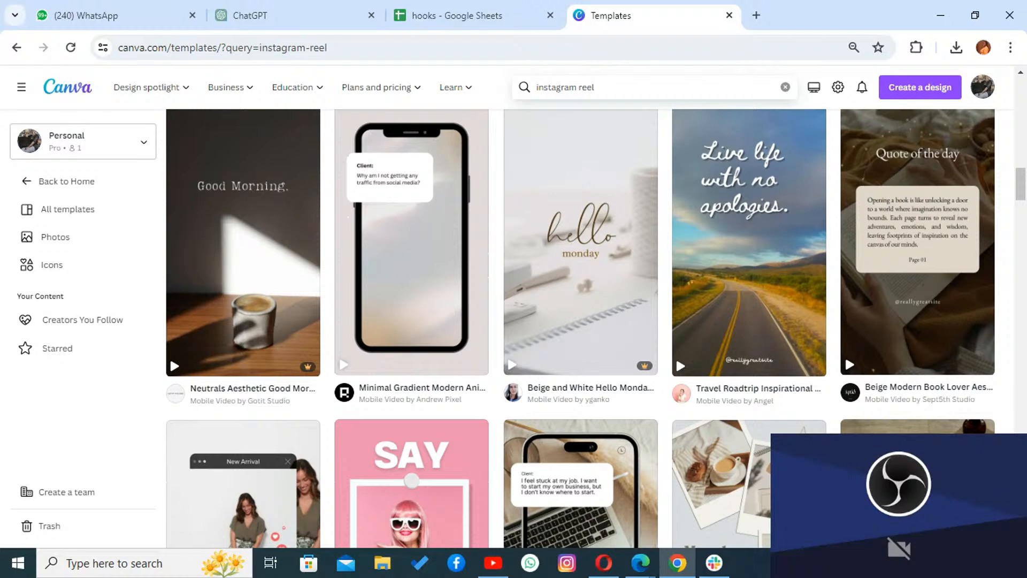
scroll(595, 329, "down", 2)
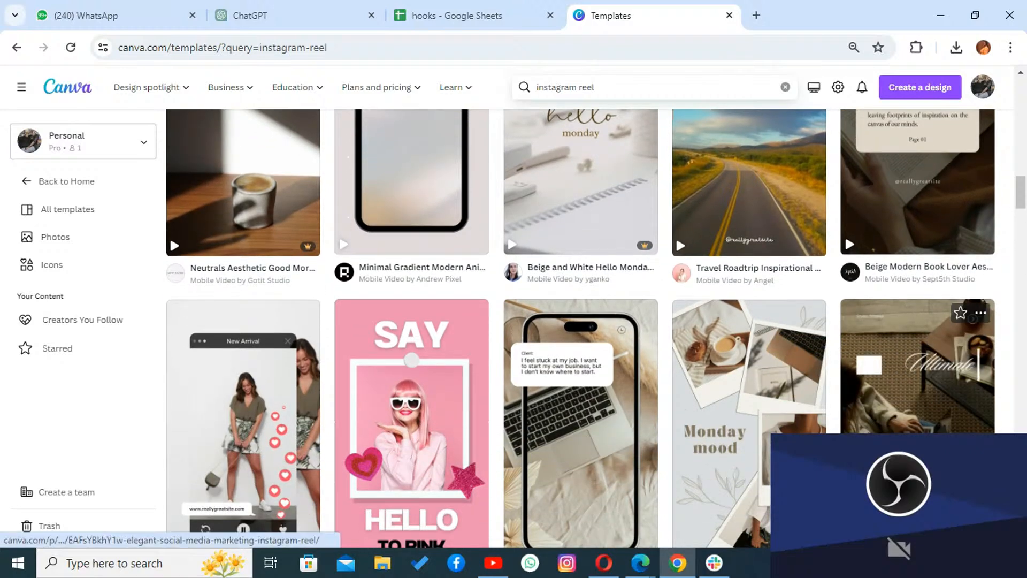
left_click(918, 374)
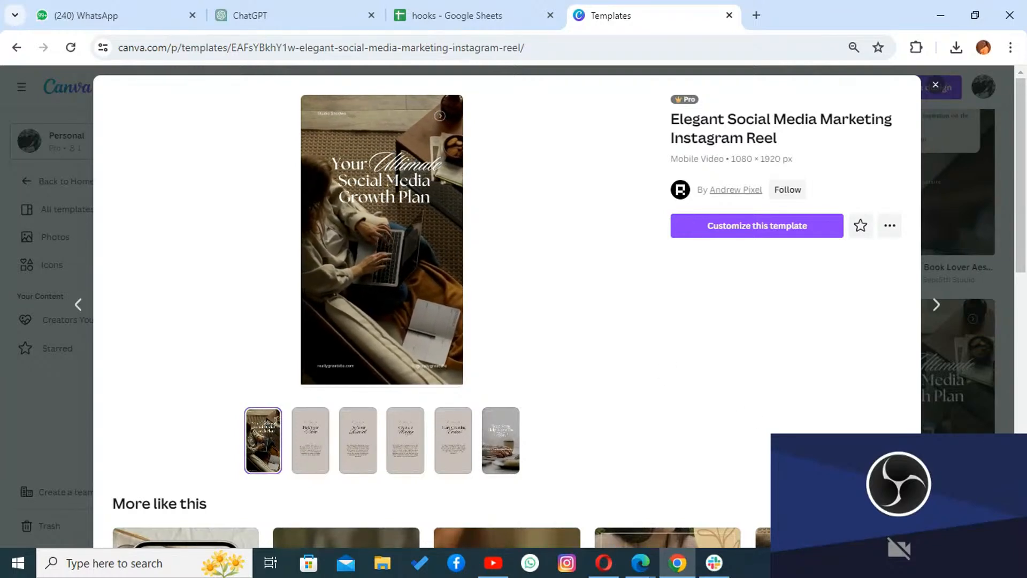
Step: Examine the similar templates suggested under the Elegant Social Media Marketing preview, and close the preview
scroll(185, 513, "down", 3)
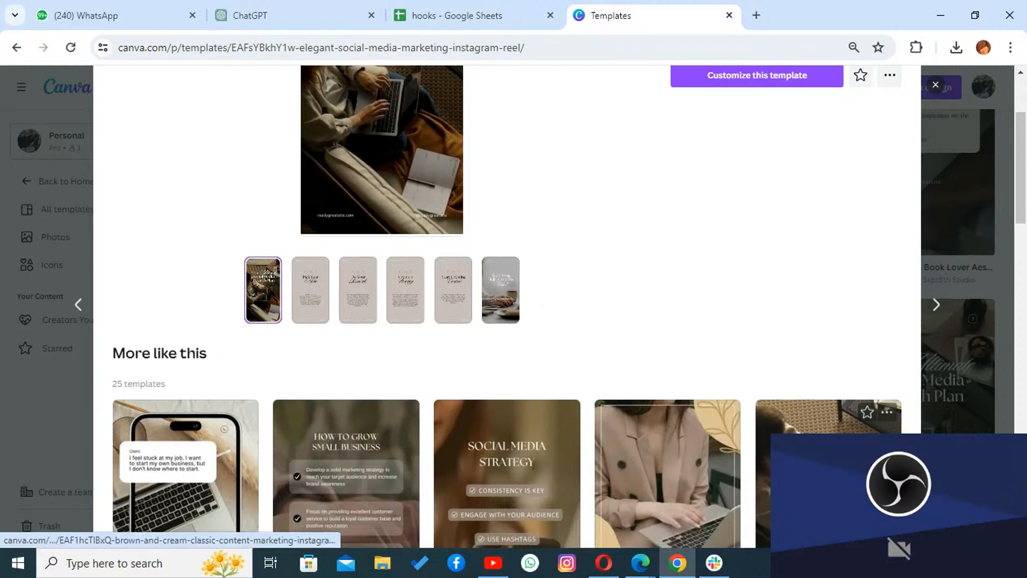
scroll(829, 481, "down", 1)
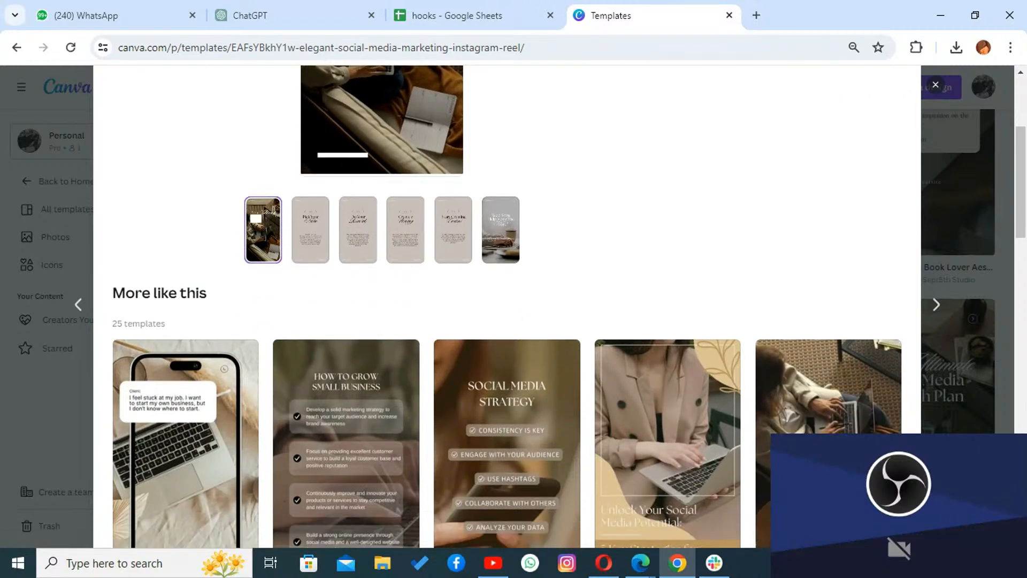
scroll(507, 305, "down", 5)
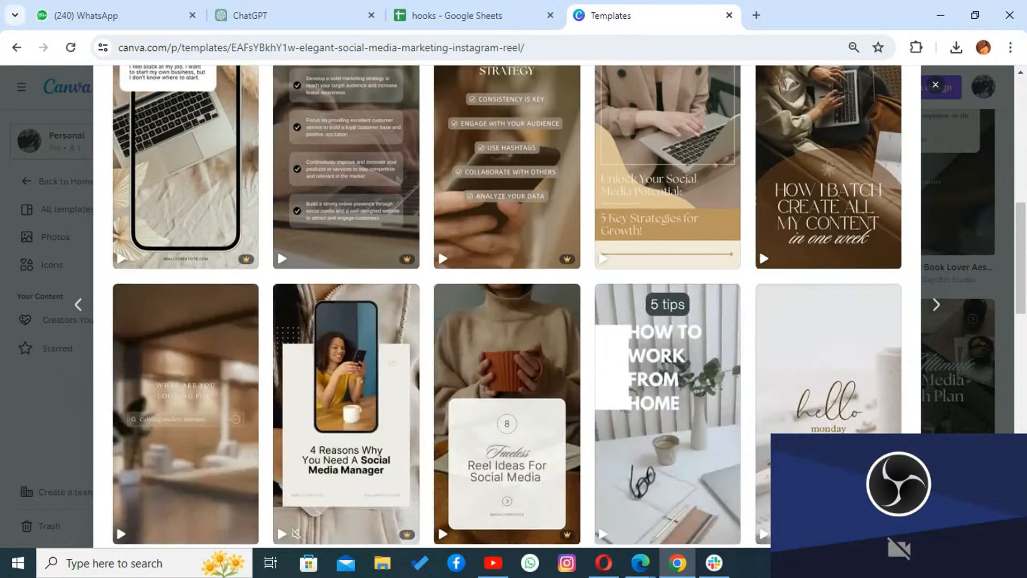
scroll(508, 307, "down", 1)
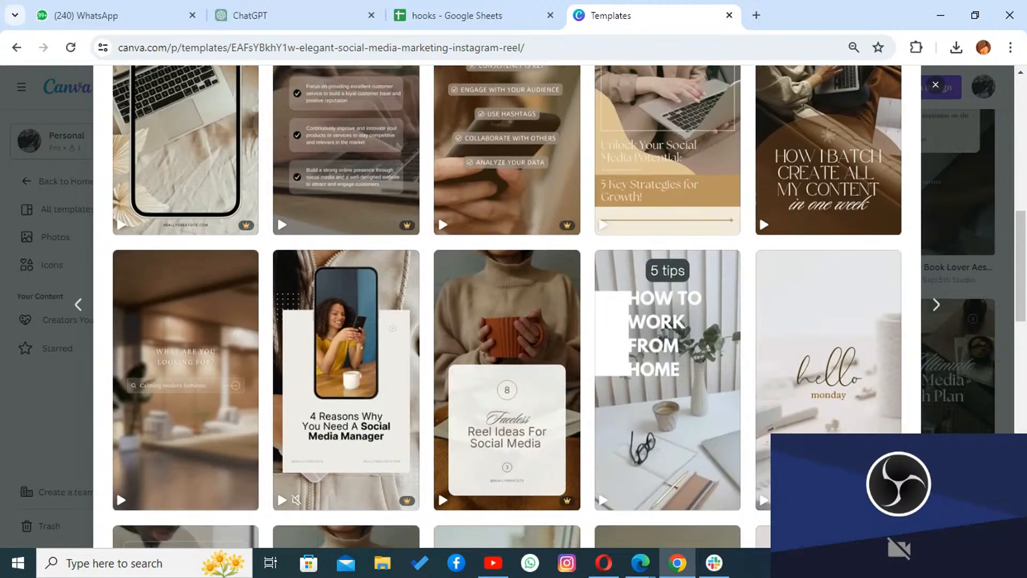
scroll(508, 307, "down", 2)
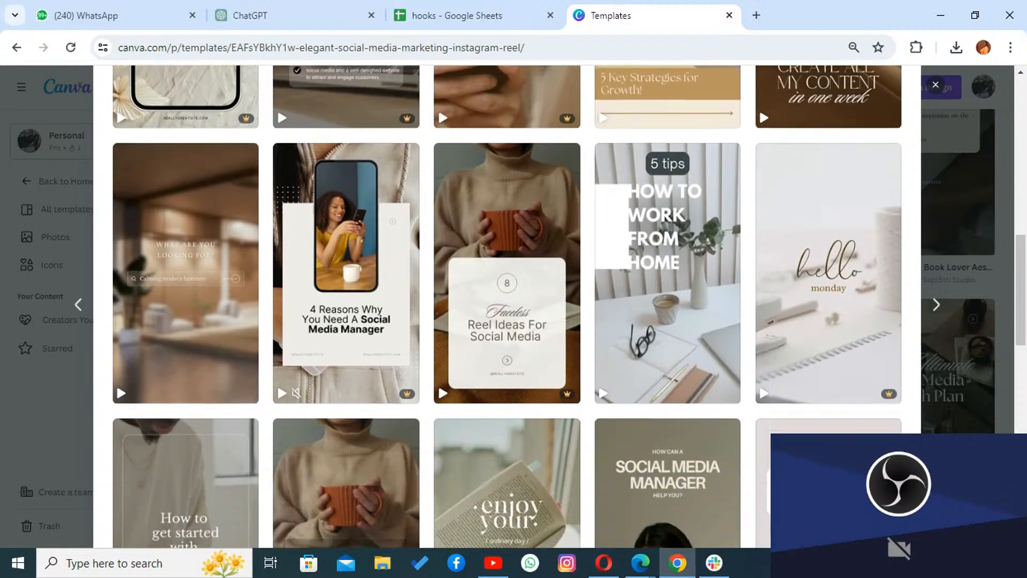
mouse_move(840, 304)
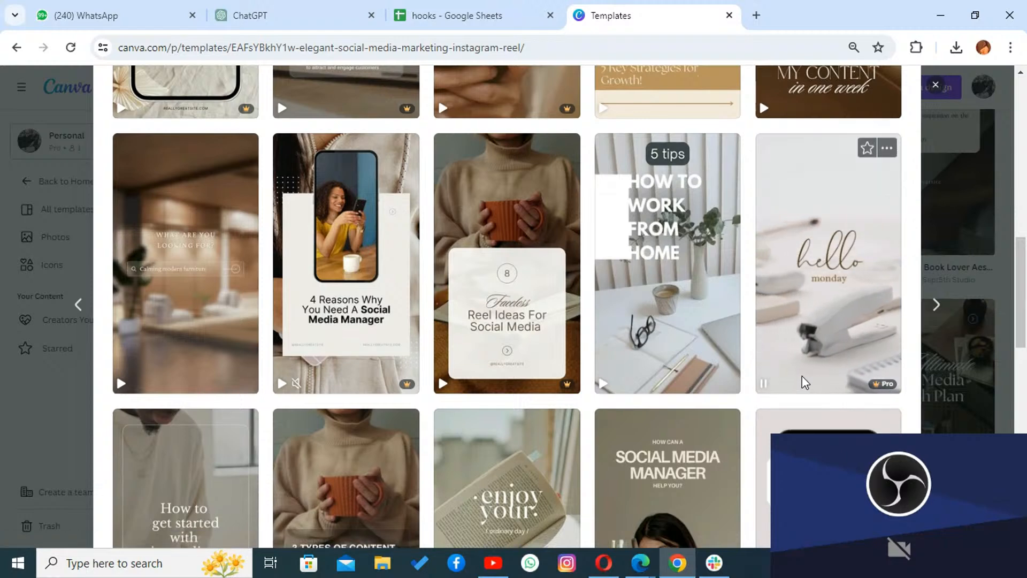
scroll(569, 307, "down", 2)
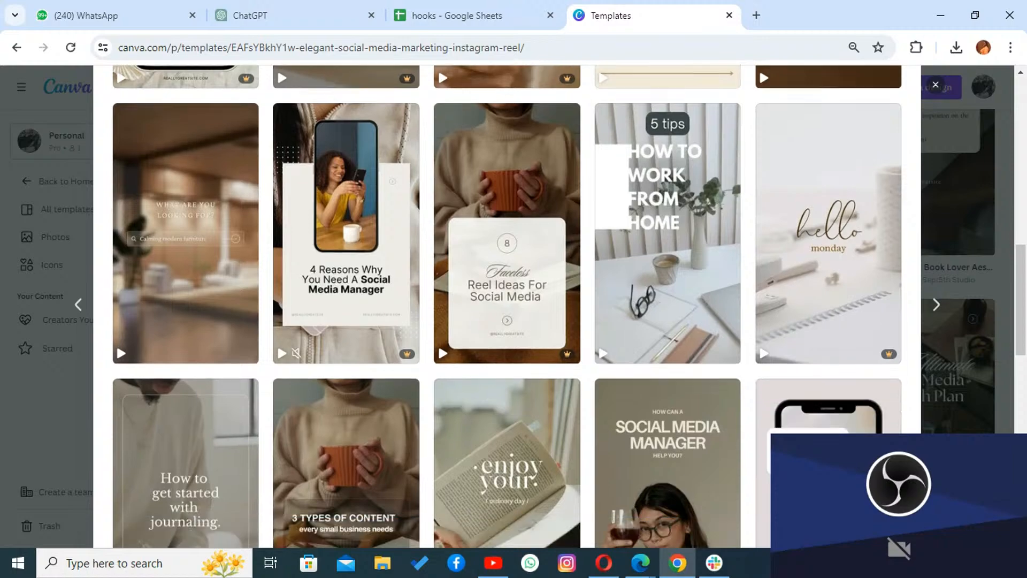
scroll(507, 307, "down", 5)
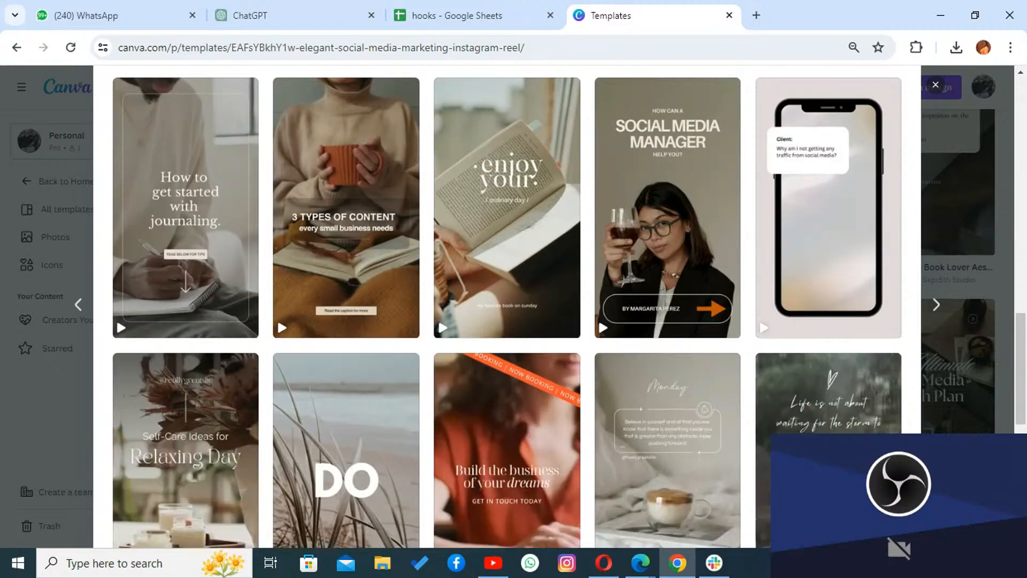
scroll(277, 137, "down", 4)
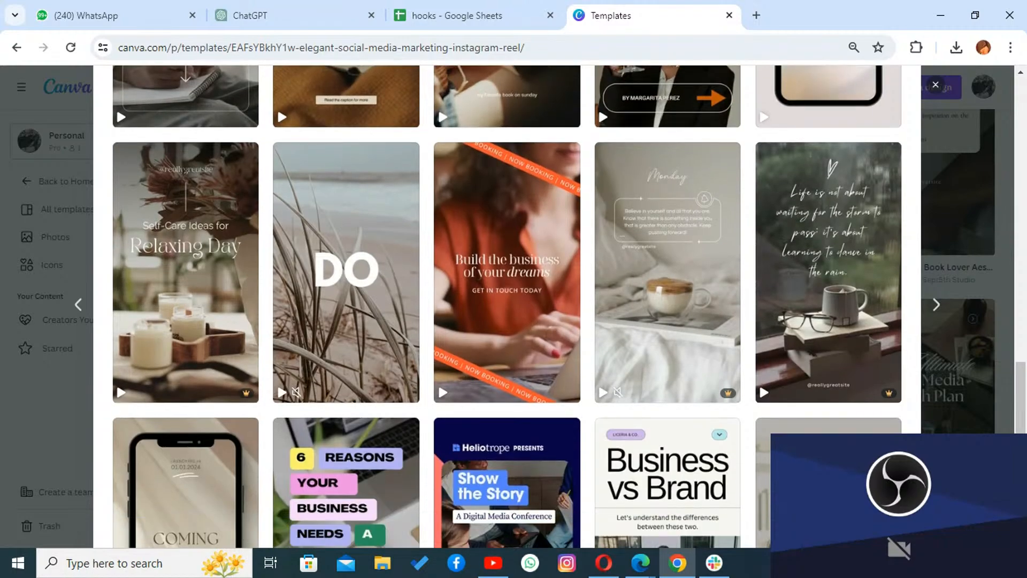
scroll(277, 137, "down", 5)
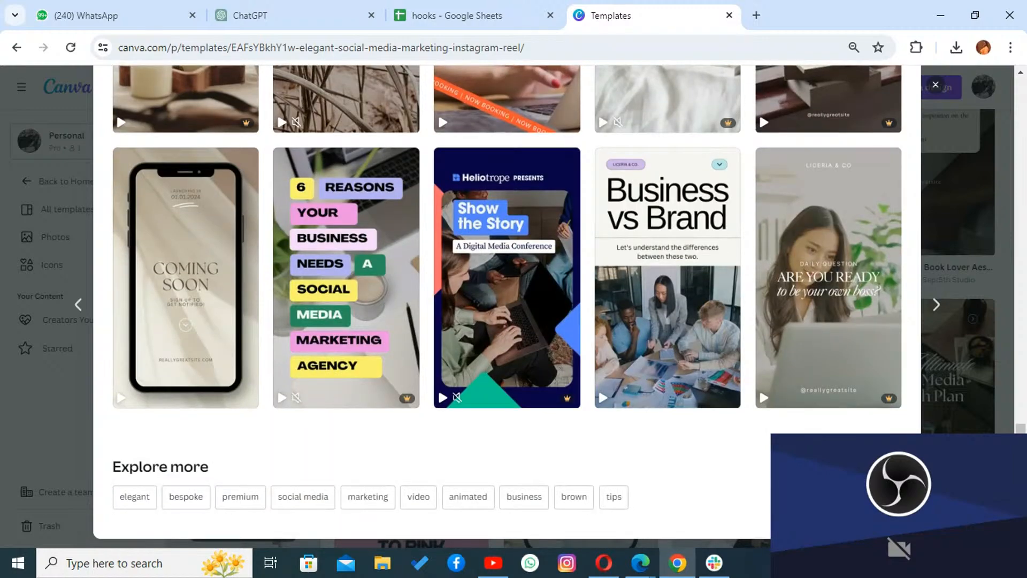
scroll(498, 307, "up", 8)
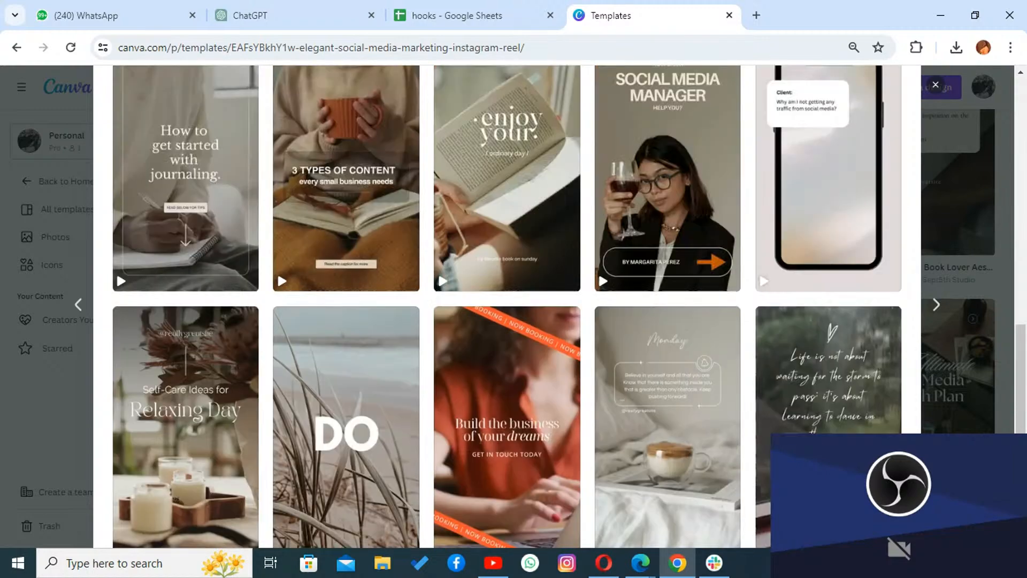
scroll(1010, 291, "up", 10)
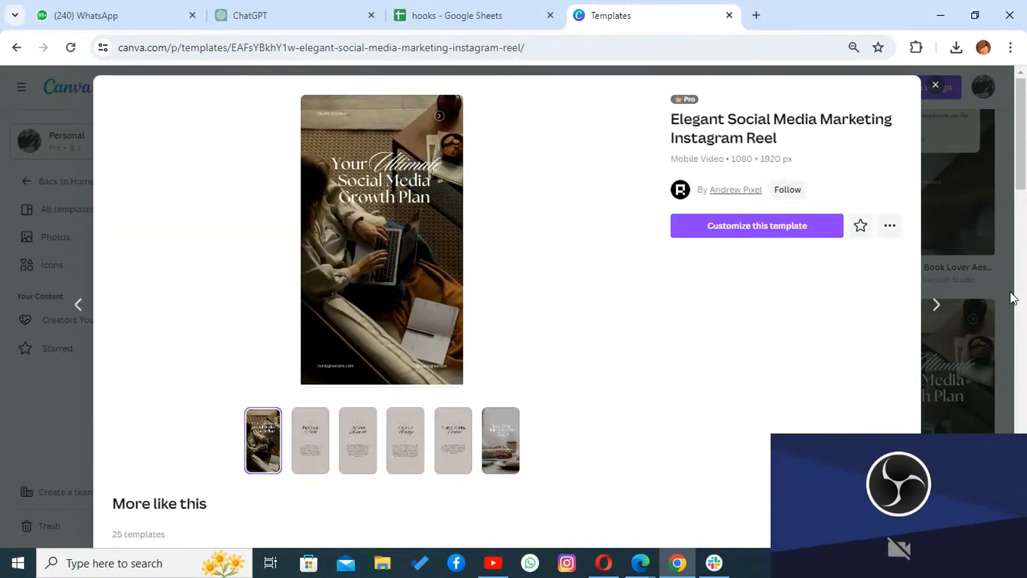
left_click(936, 85)
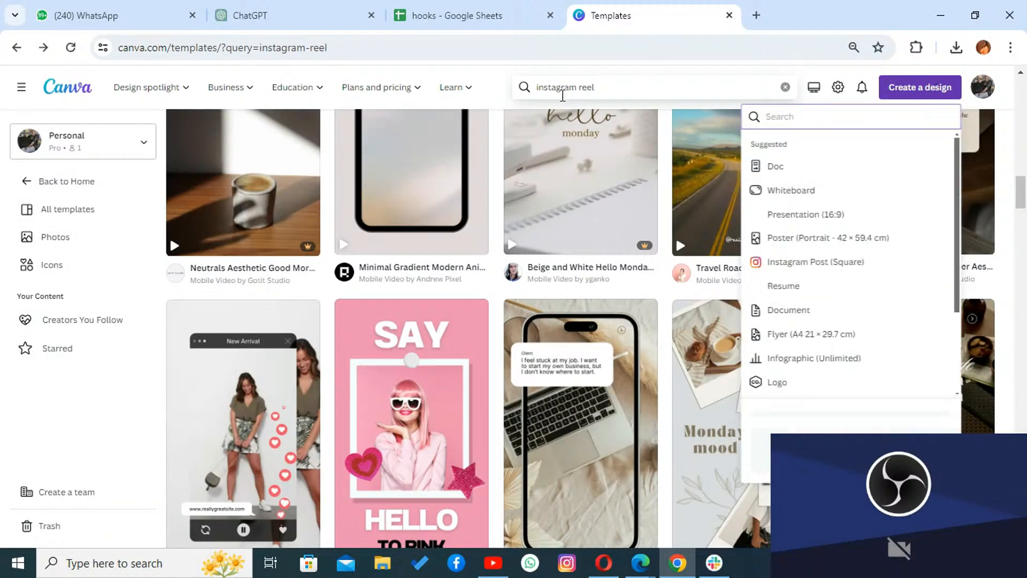
Step: Refine the template search to "instagram video editing reel" and show the results
left_click(580, 88)
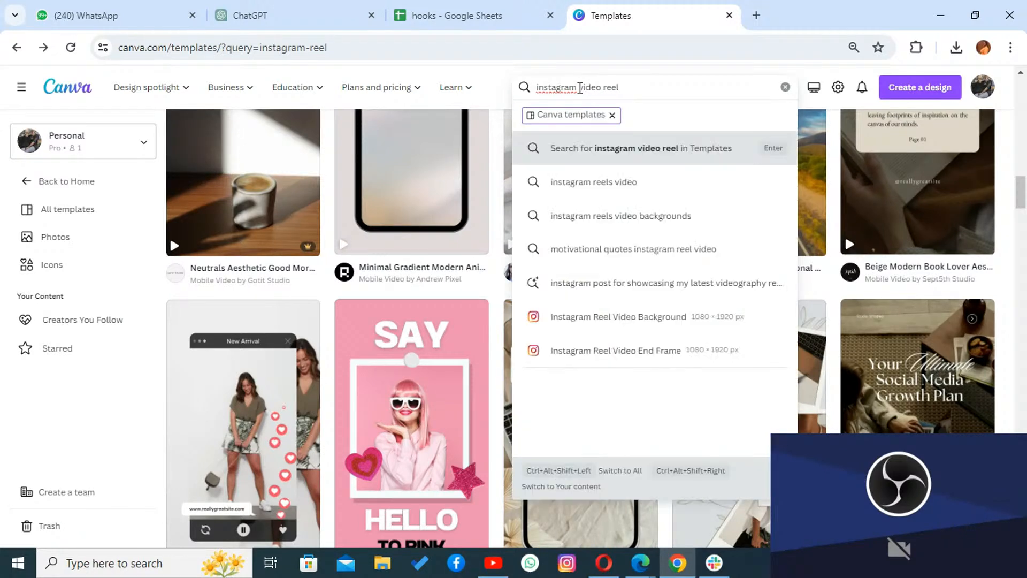
type("edit")
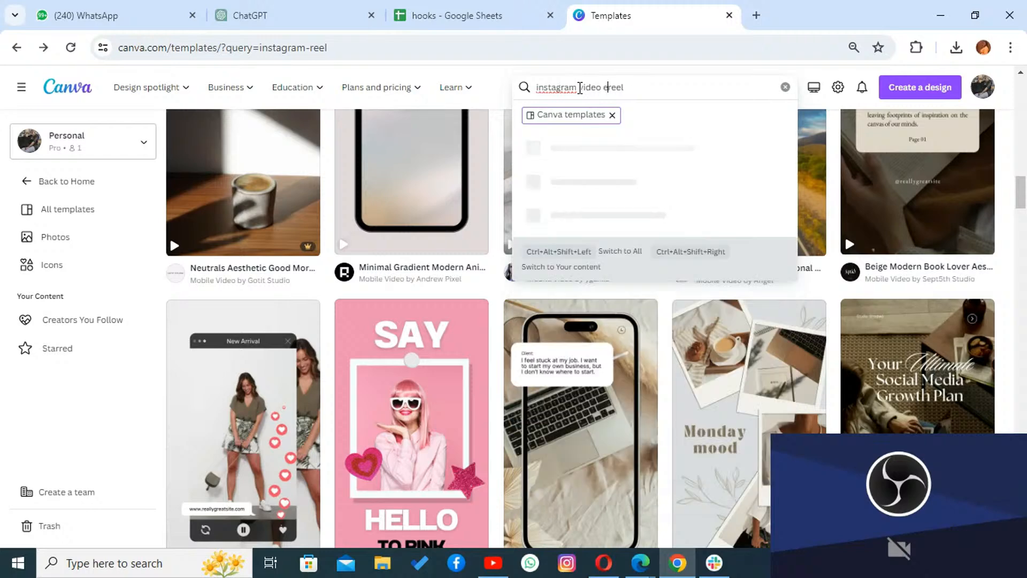
type("ing")
key("Return")
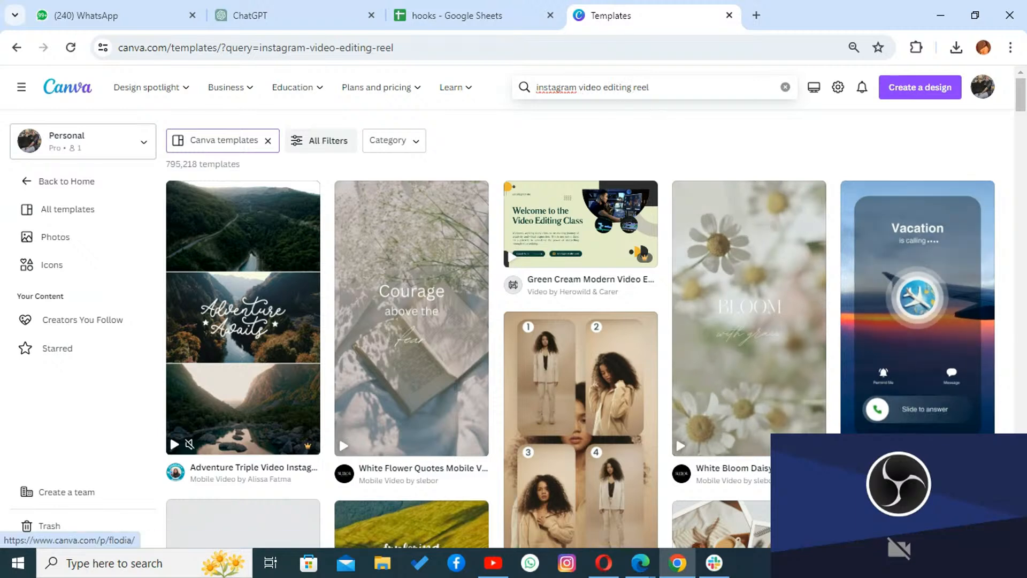
Step: Look through the video editing reel templates for a layout that suits the content, and return to the earlier results
scroll(588, 321, "down", 3)
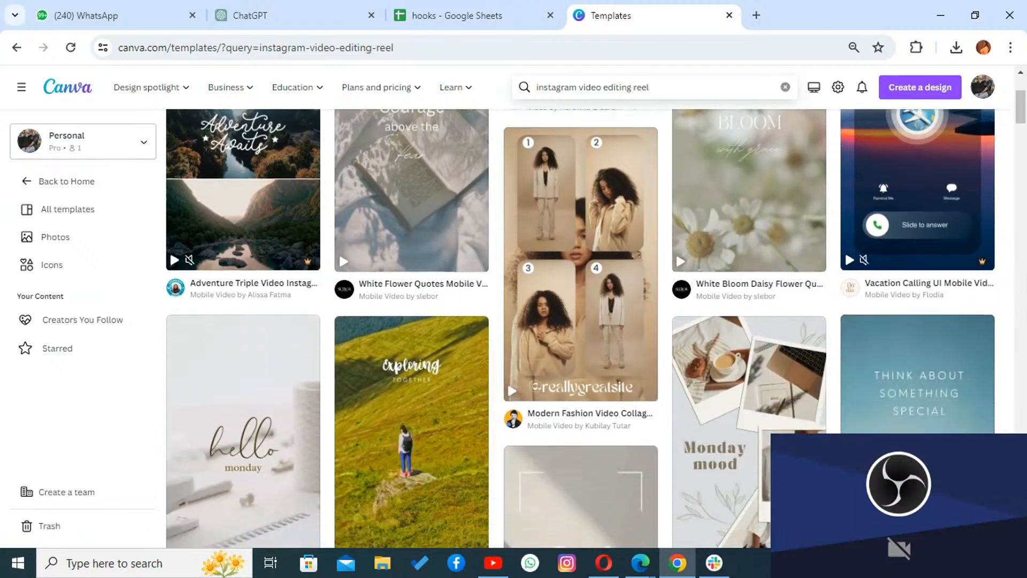
scroll(588, 321, "down", 5)
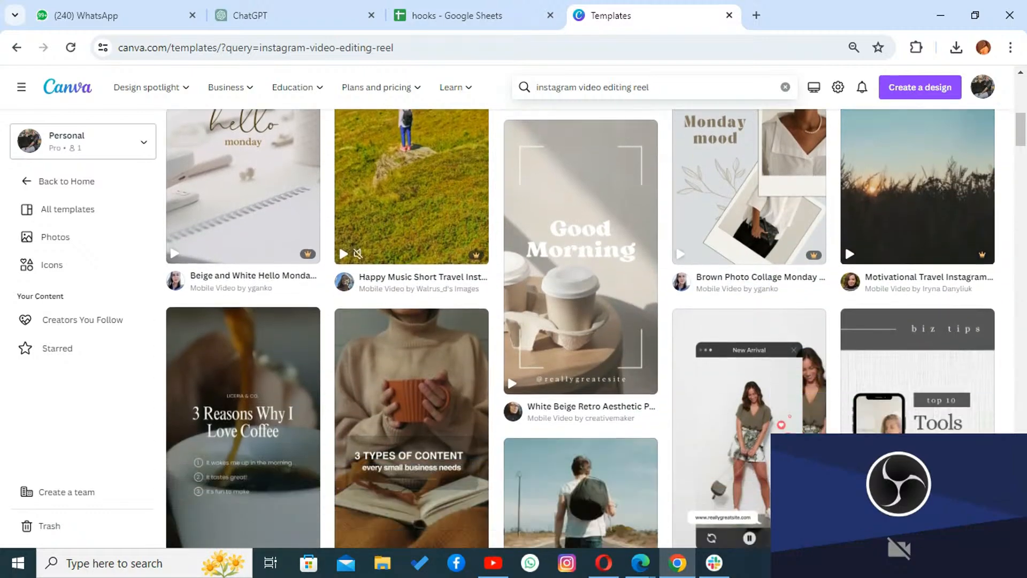
scroll(589, 321, "down", 5)
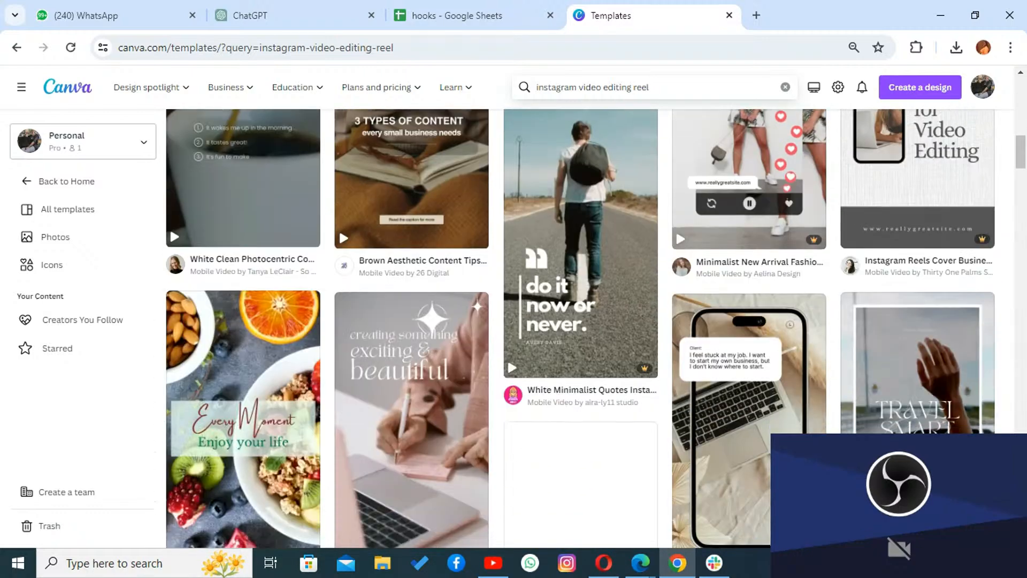
scroll(589, 321, "down", 5)
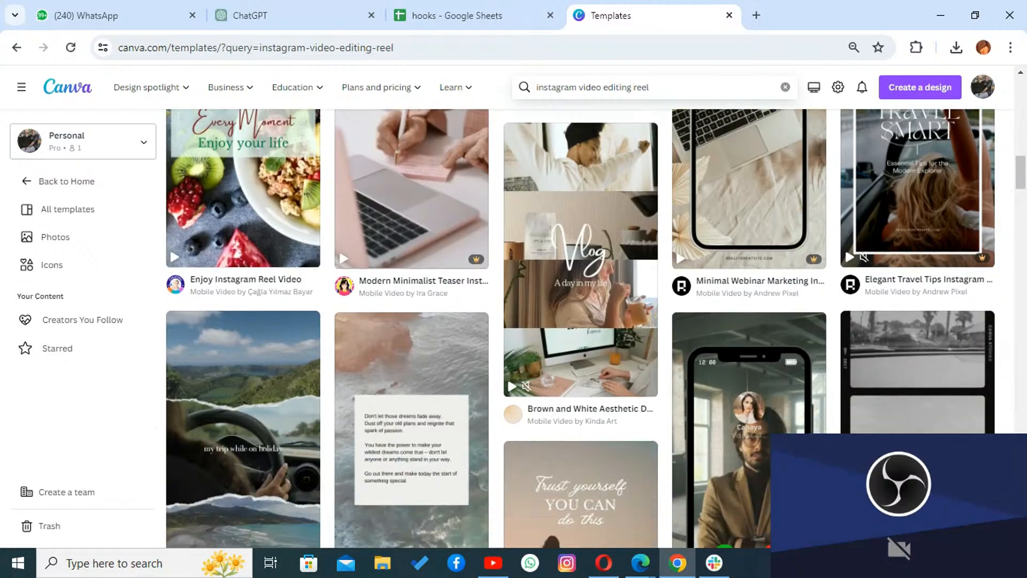
scroll(588, 321, "down", 5)
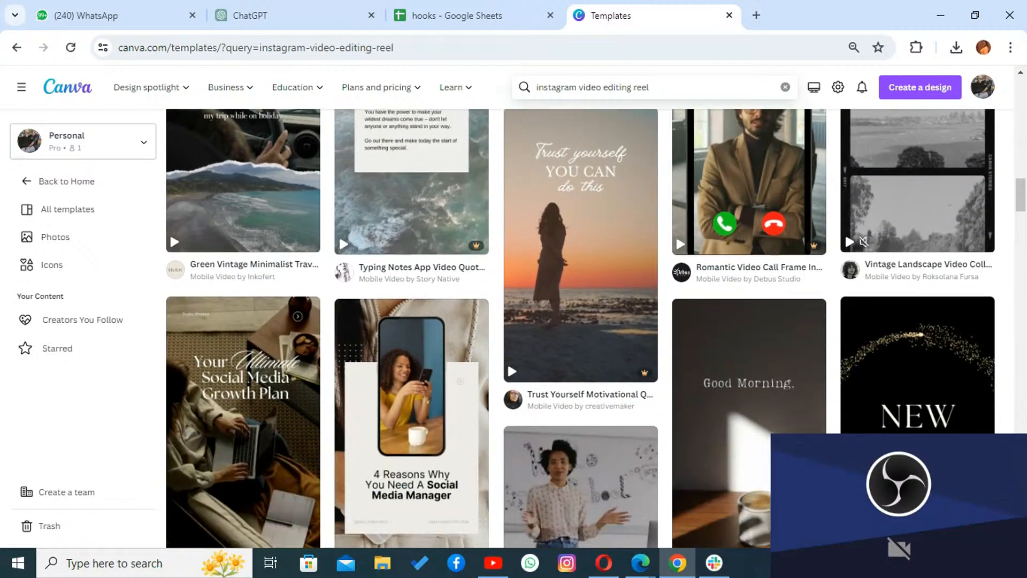
scroll(588, 321, "down", 5)
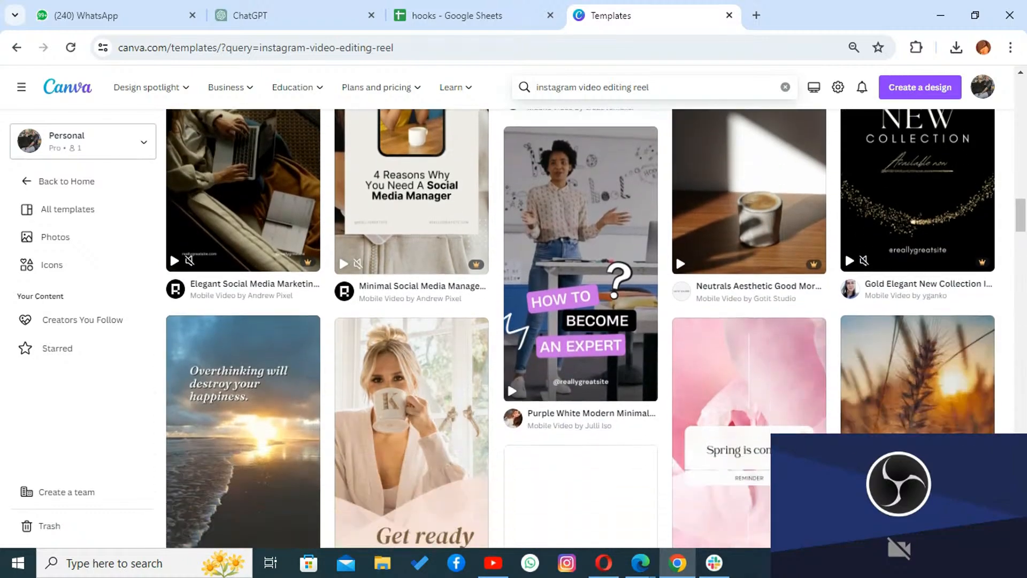
scroll(588, 321, "down", 5)
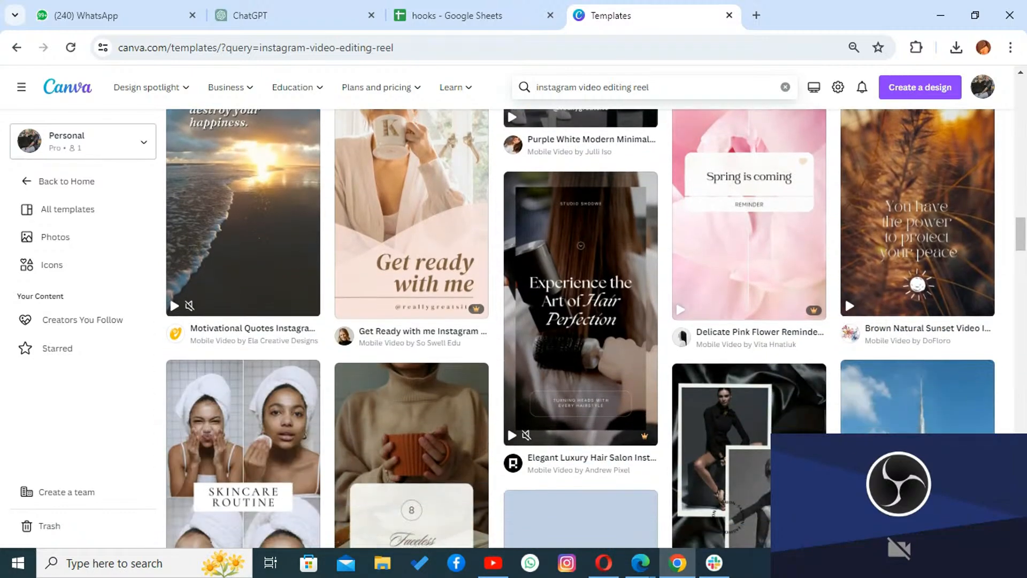
scroll(588, 321, "down", 5)
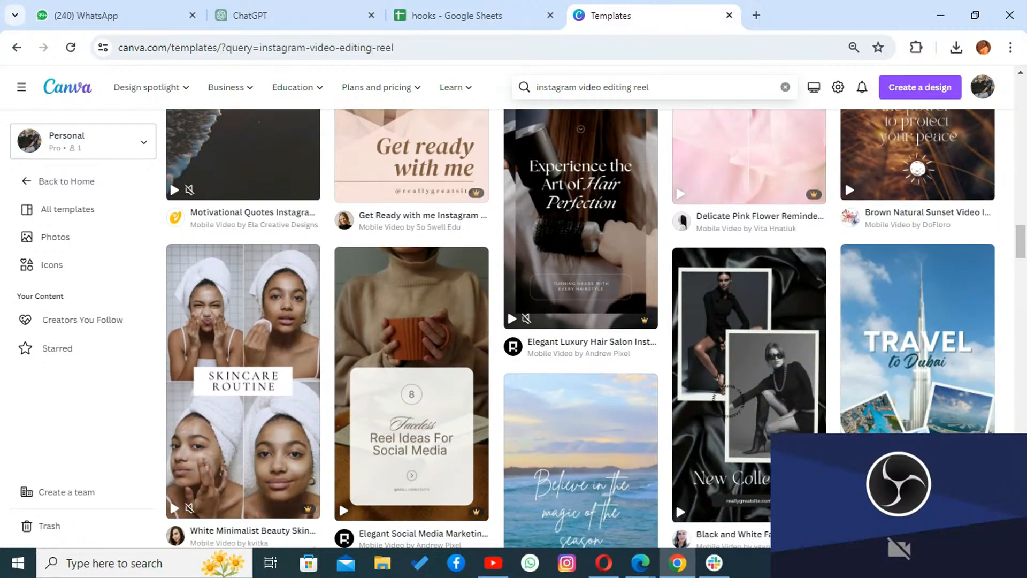
scroll(239, 186, "down", 2)
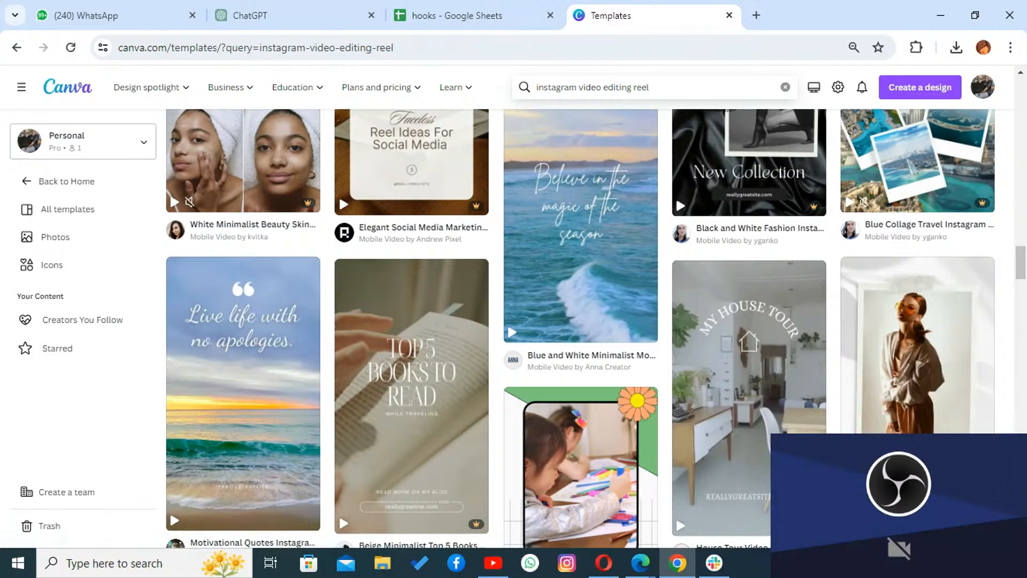
scroll(767, 518, "down", 4)
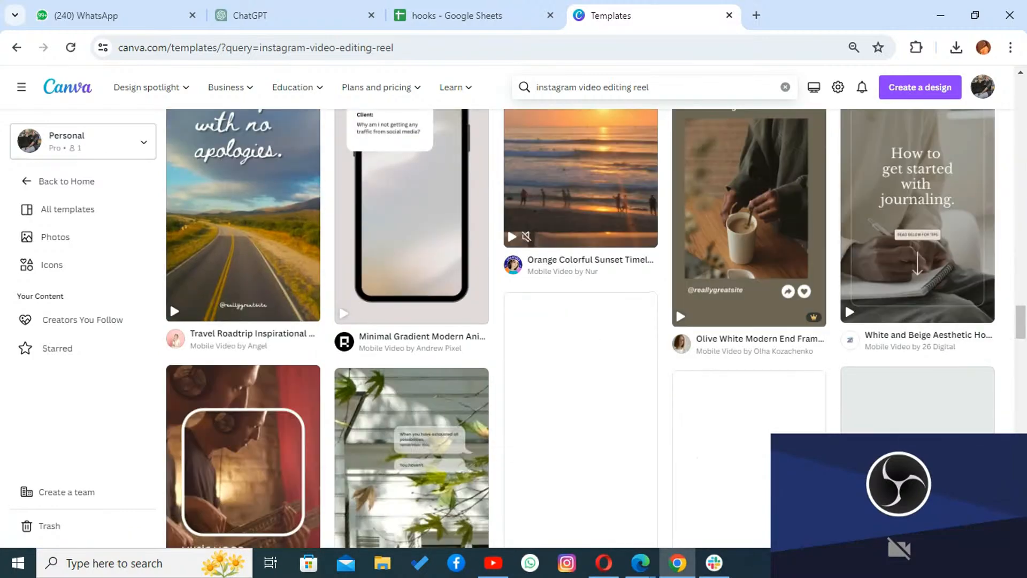
scroll(768, 518, "down", 8)
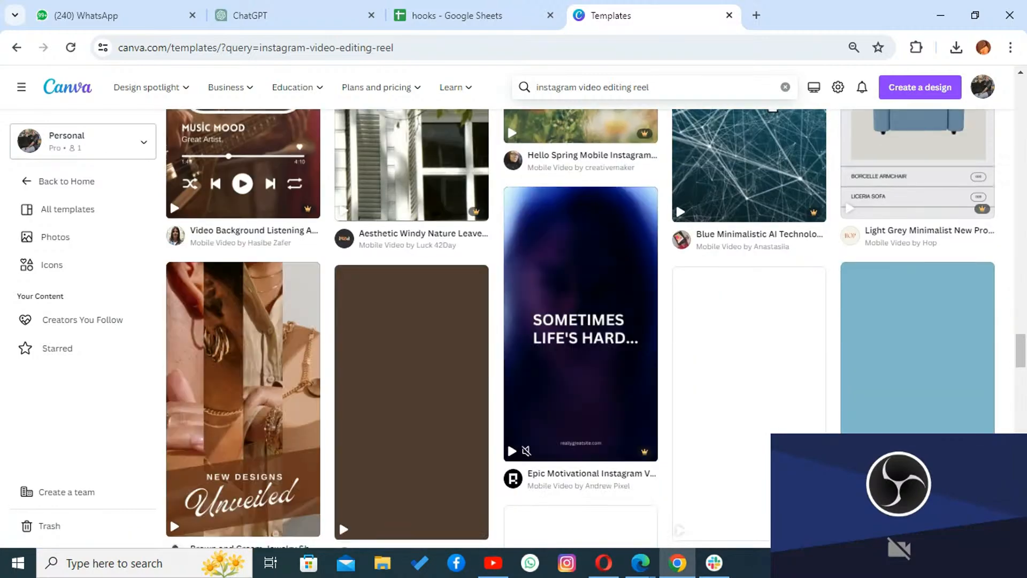
scroll(768, 517, "down", 8)
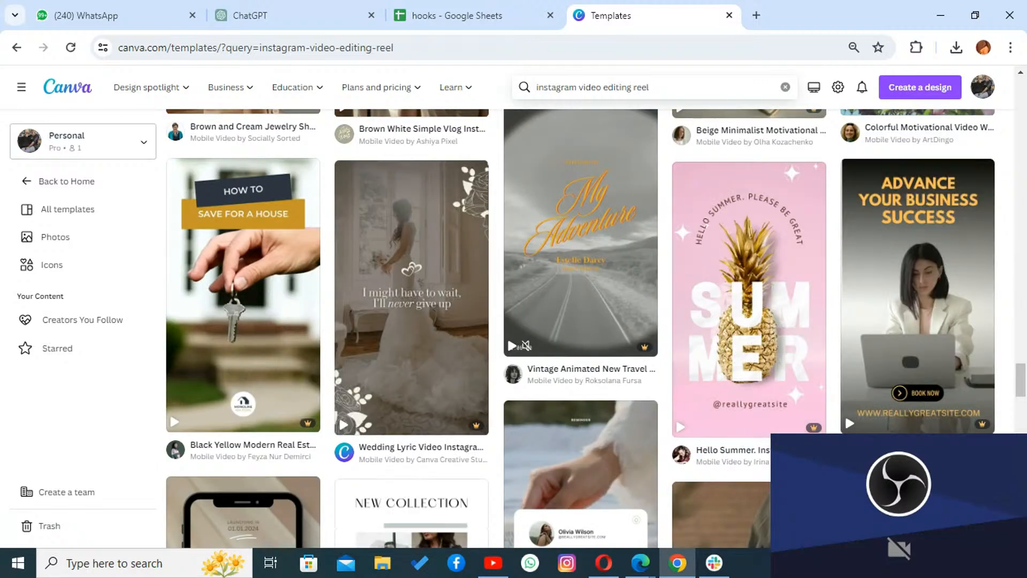
scroll(845, 413, "down", 8)
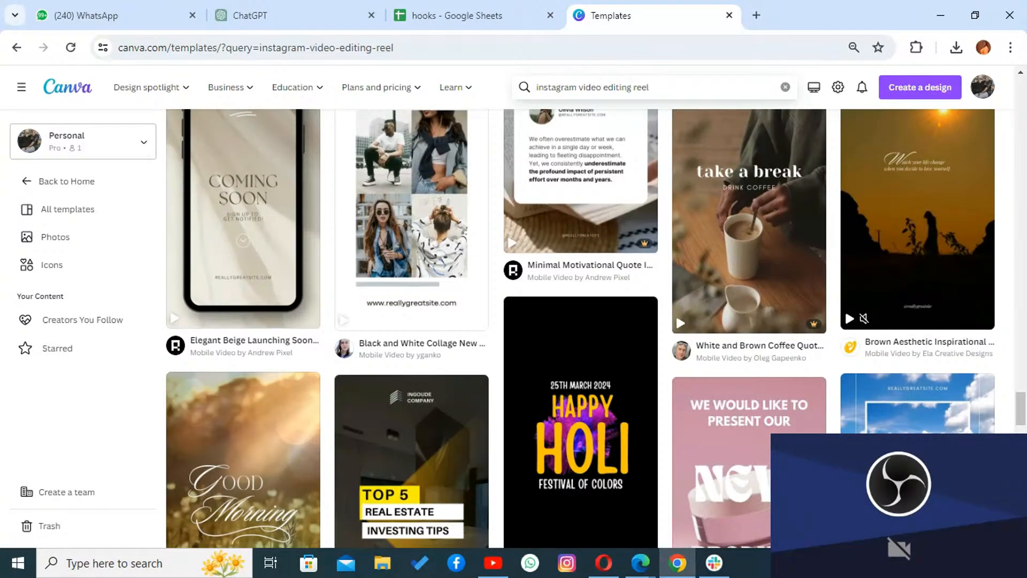
scroll(589, 329, "down", 8)
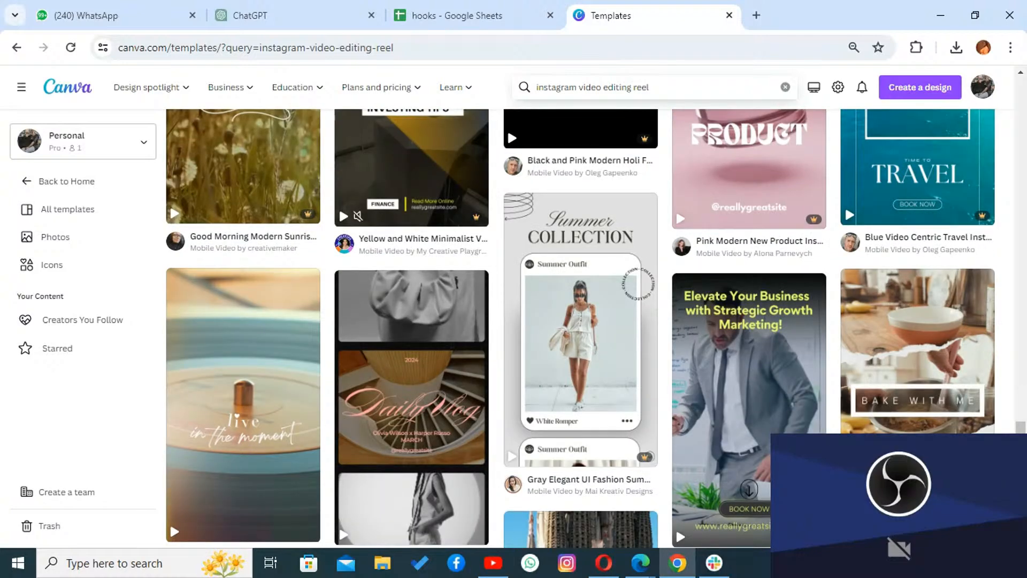
scroll(588, 329, "down", 8)
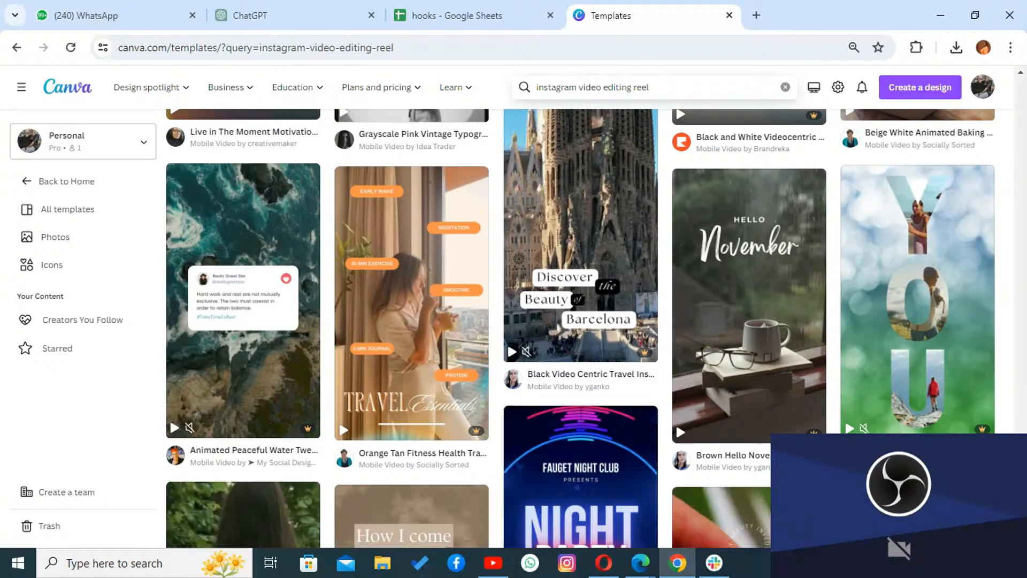
scroll(589, 330, "down", 8)
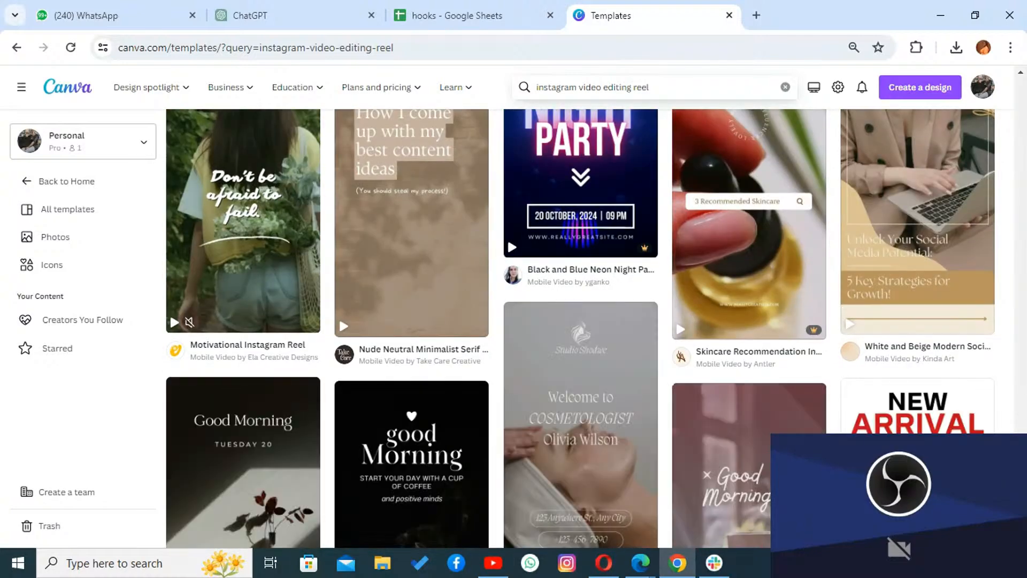
scroll(588, 329, "down", 6)
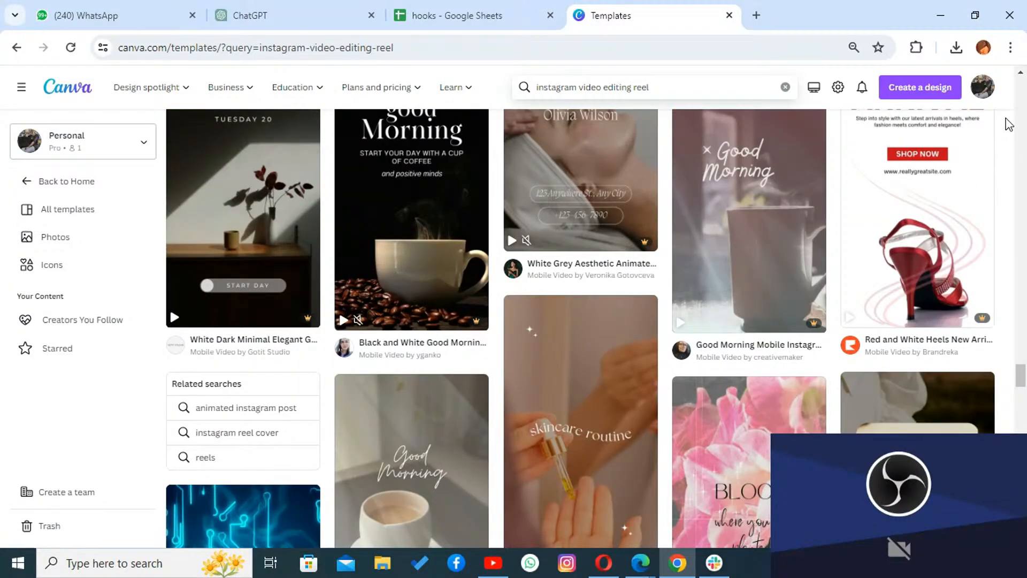
scroll(1021, 118, "up", 15)
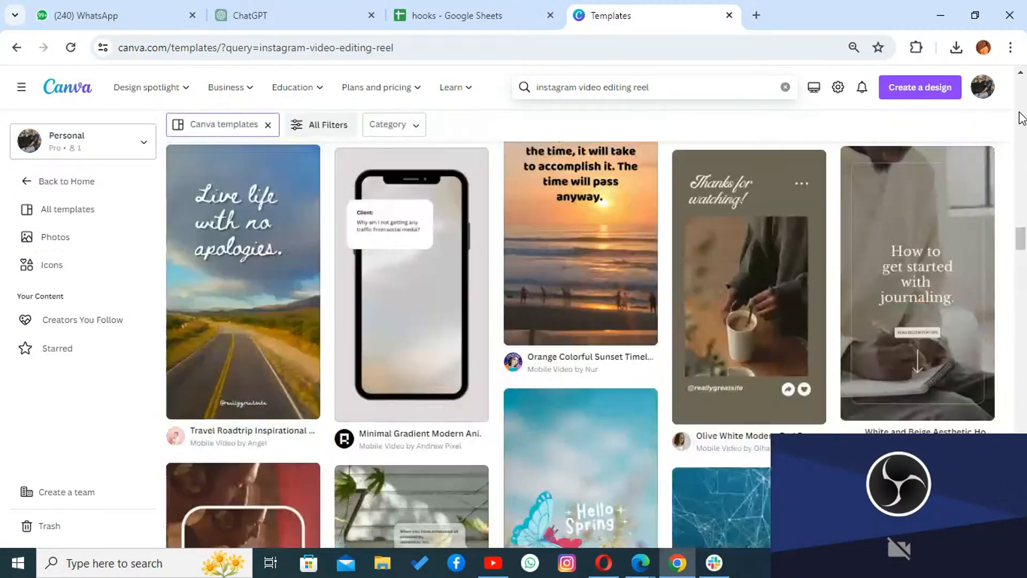
scroll(1022, 117, "up", 5)
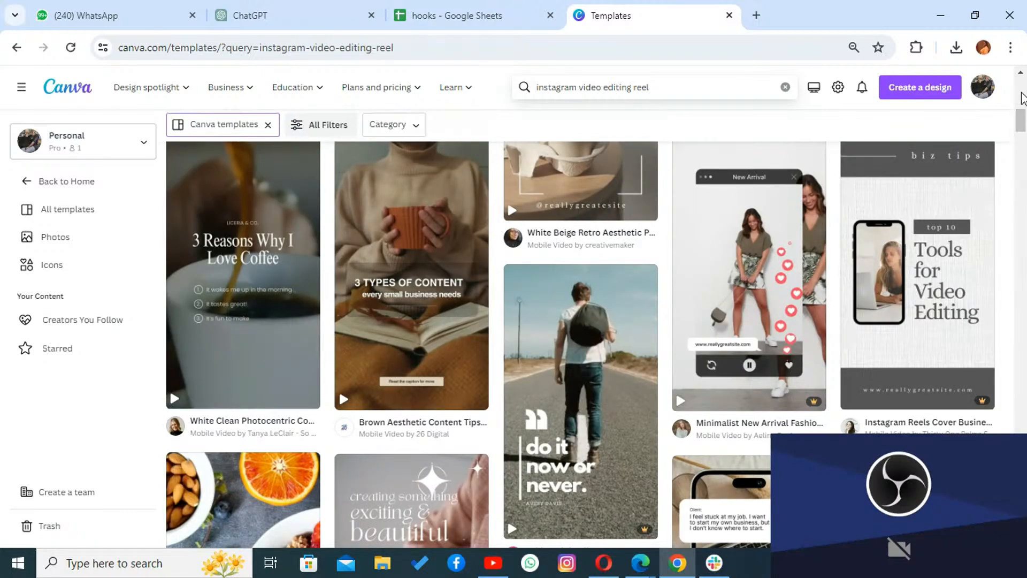
Step: Open the preview of the "White Minimalist Quotes Instagram Reel" template and examine the similar templates suggested below it
left_click(629, 421)
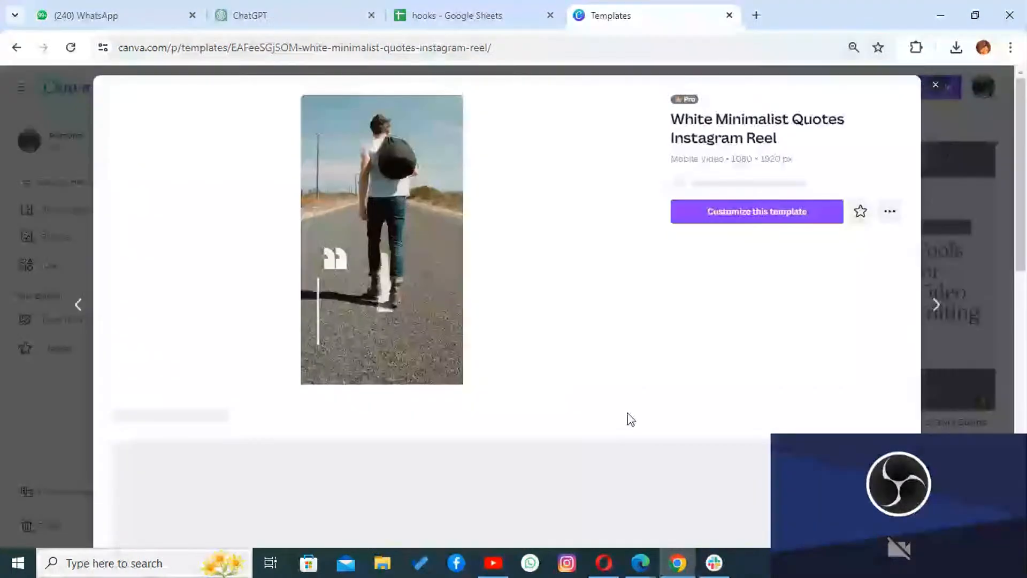
scroll(891, 421, "down", 2)
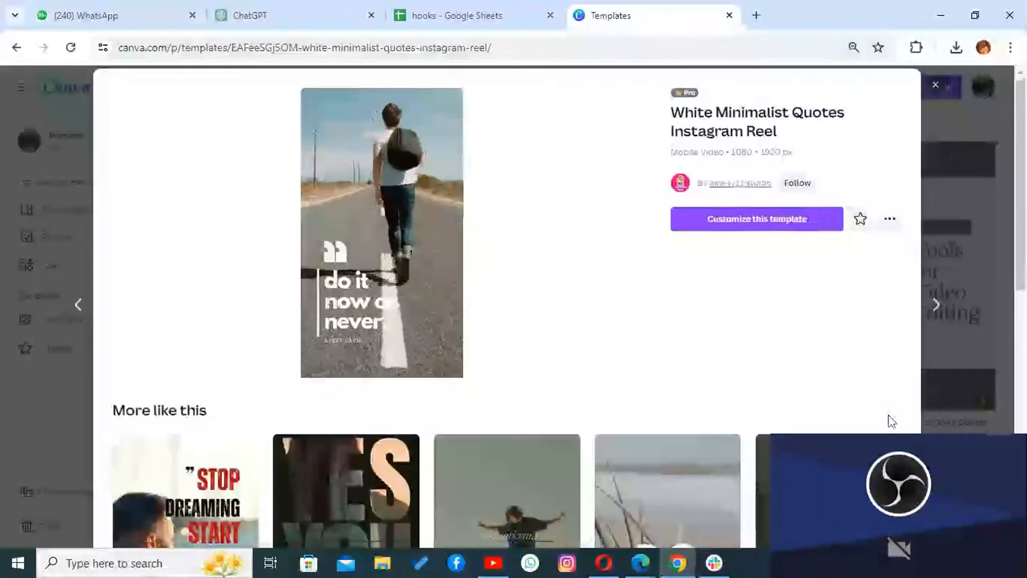
scroll(891, 421, "down", 6)
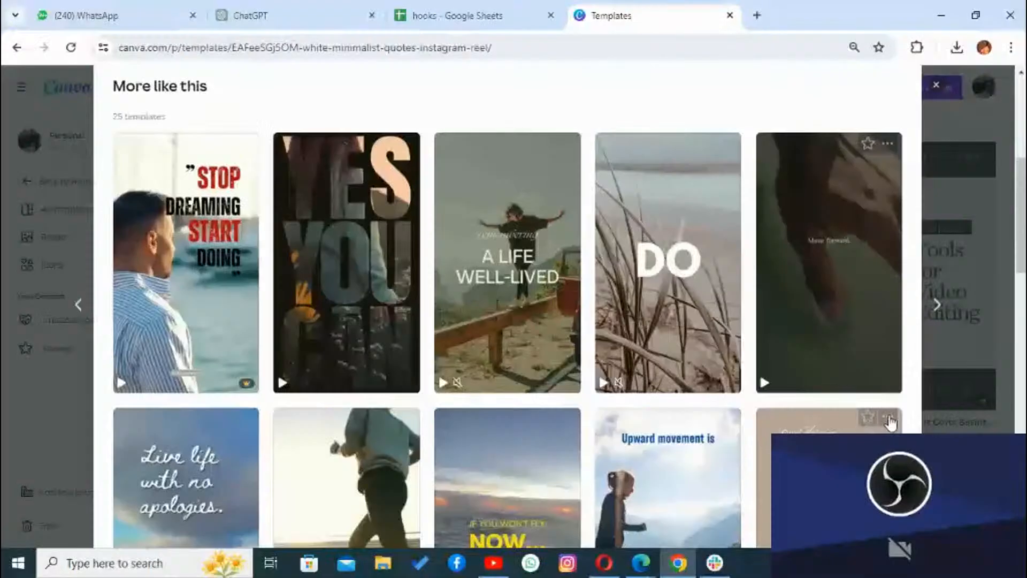
scroll(891, 423, "down", 5)
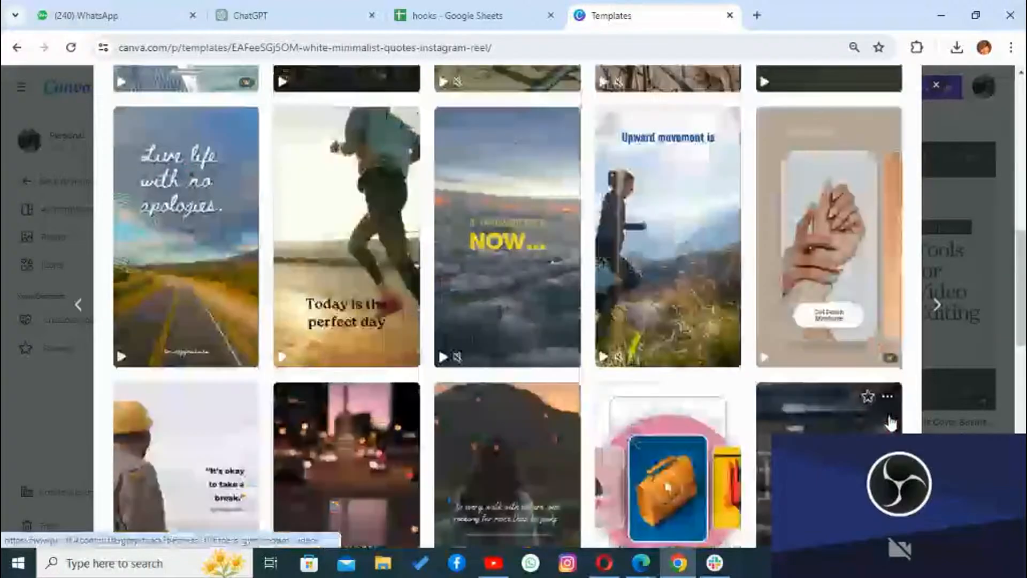
scroll(890, 423, "down", 3)
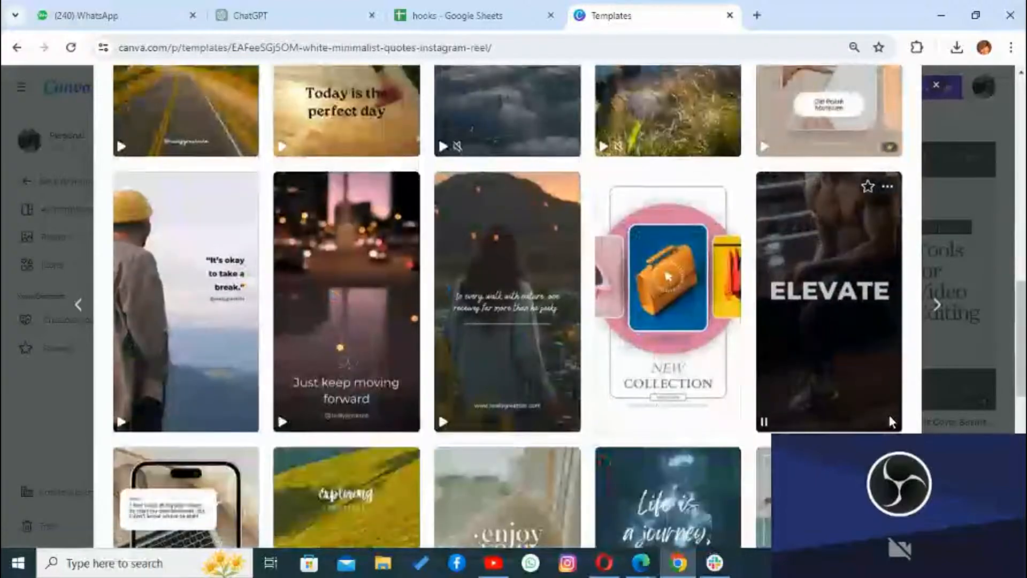
scroll(891, 423, "down", 1)
scroll(889, 420, "down", 6)
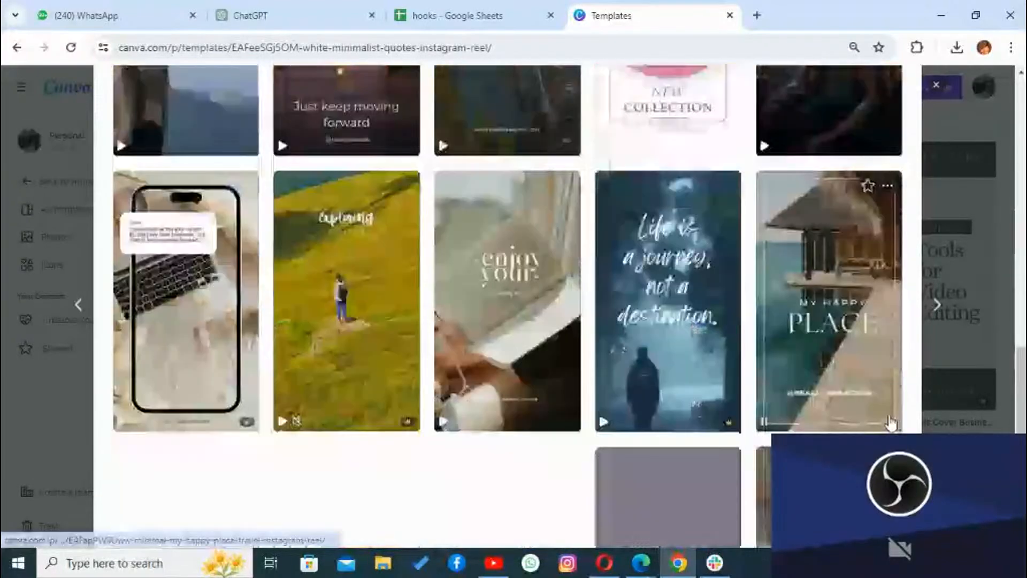
scroll(891, 423, "down", 4)
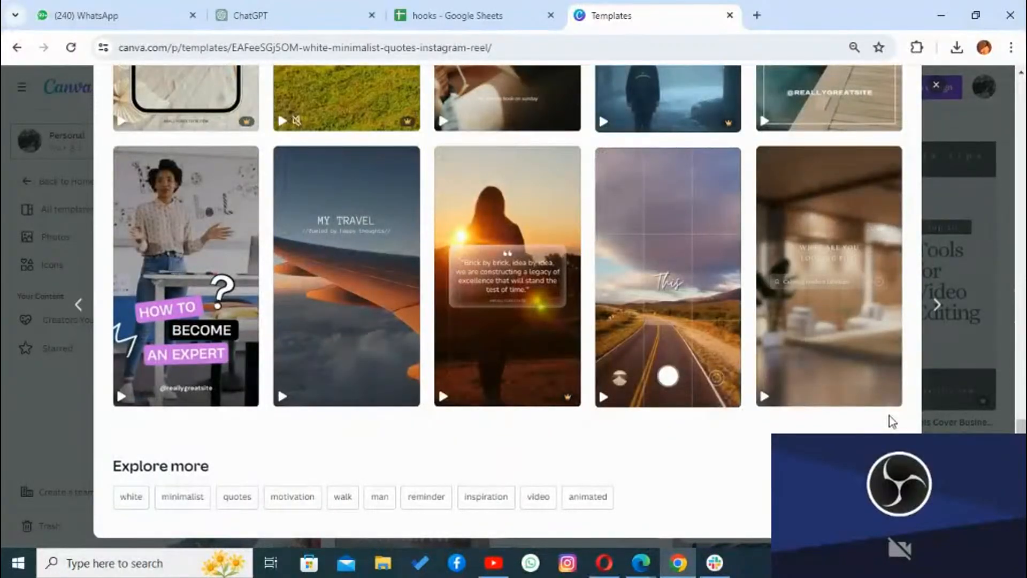
Step: Preview the suggested "Brown and White Calming Modern Search Bar Furniture Promotion Mobile Video" template and look through its similar templates
left_click(843, 361)
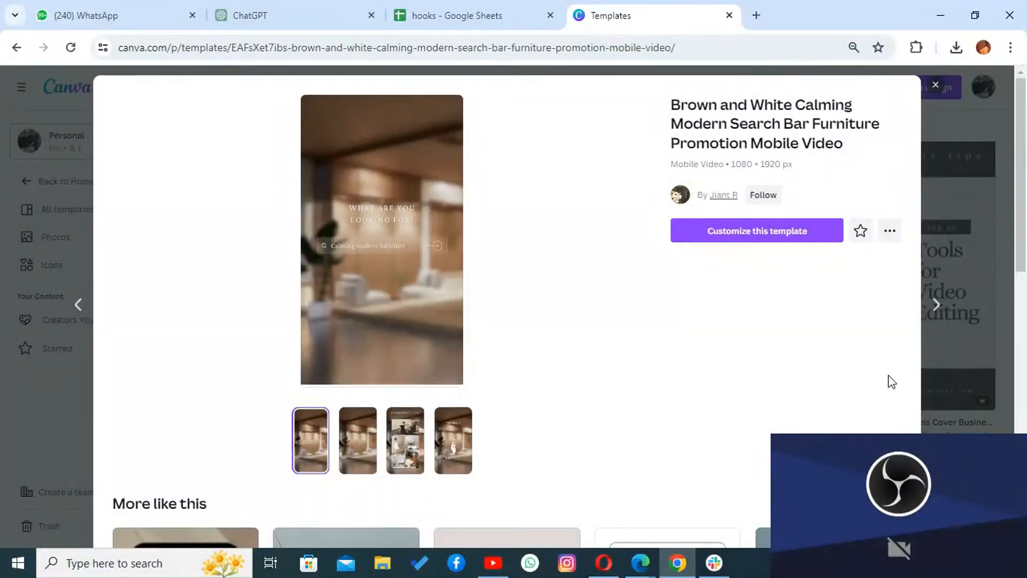
scroll(891, 381, "down", 5)
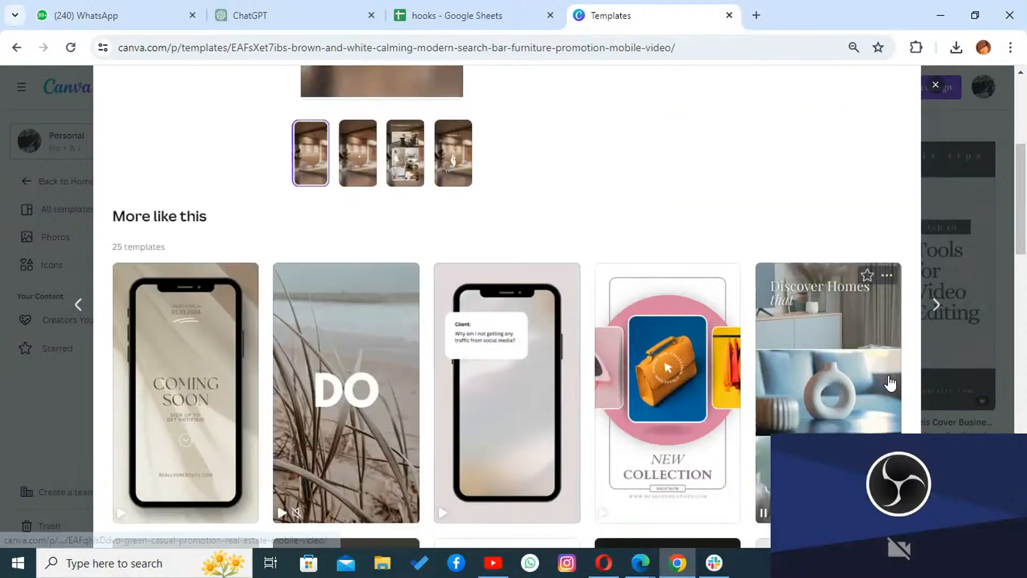
scroll(890, 383, "down", 14)
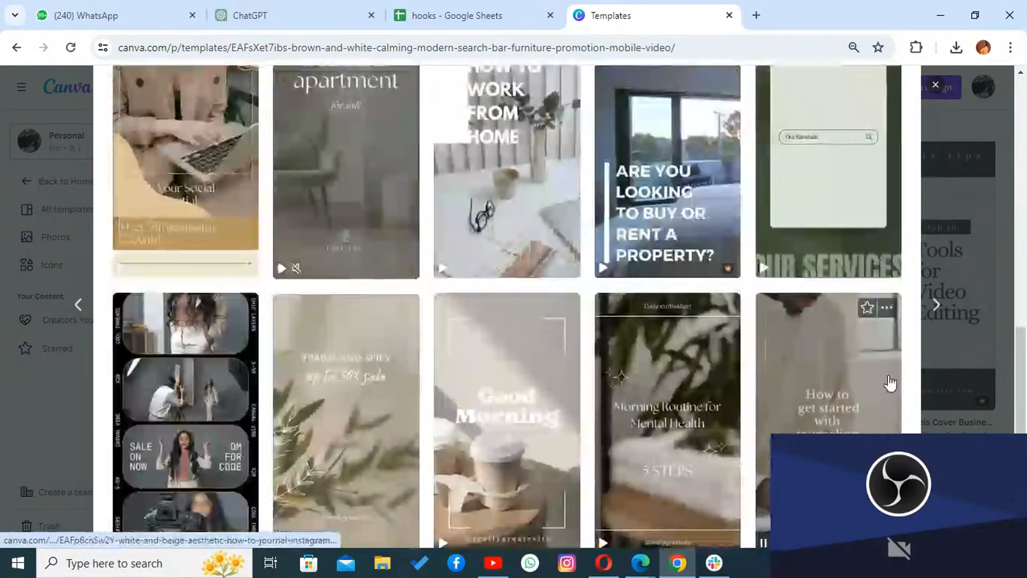
scroll(891, 383, "down", 7)
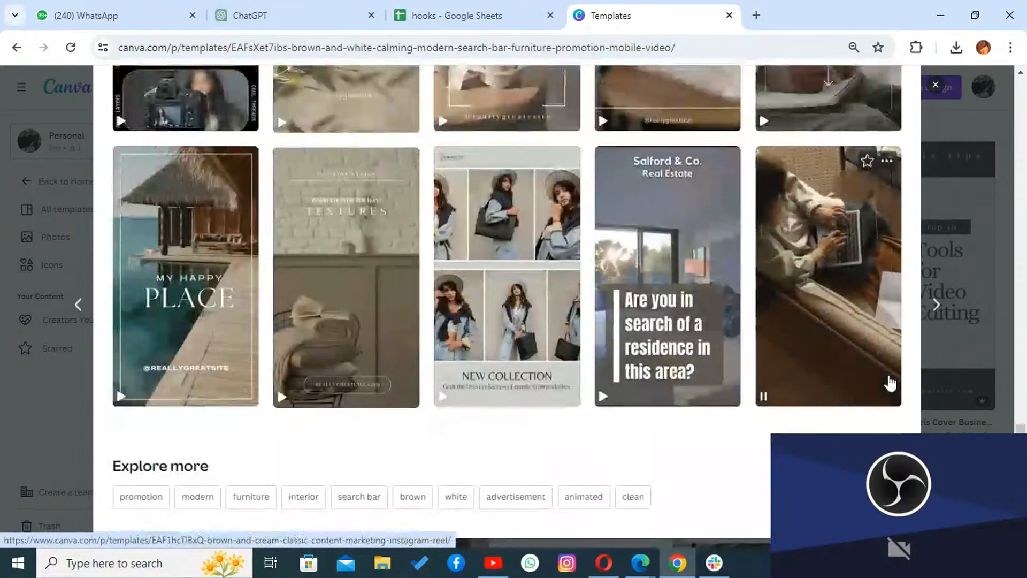
scroll(890, 384, "up", 1)
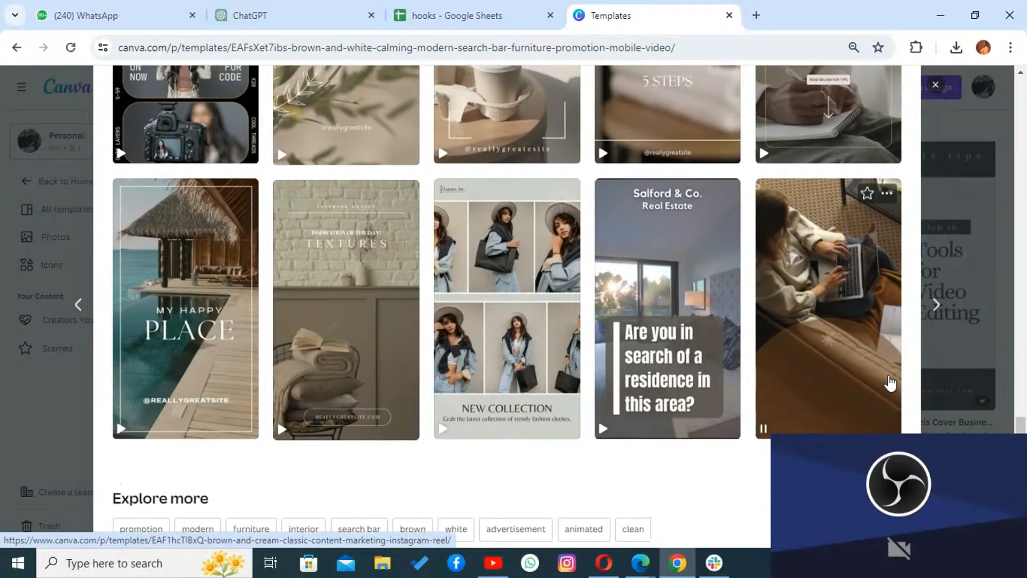
scroll(890, 383, "up", 6)
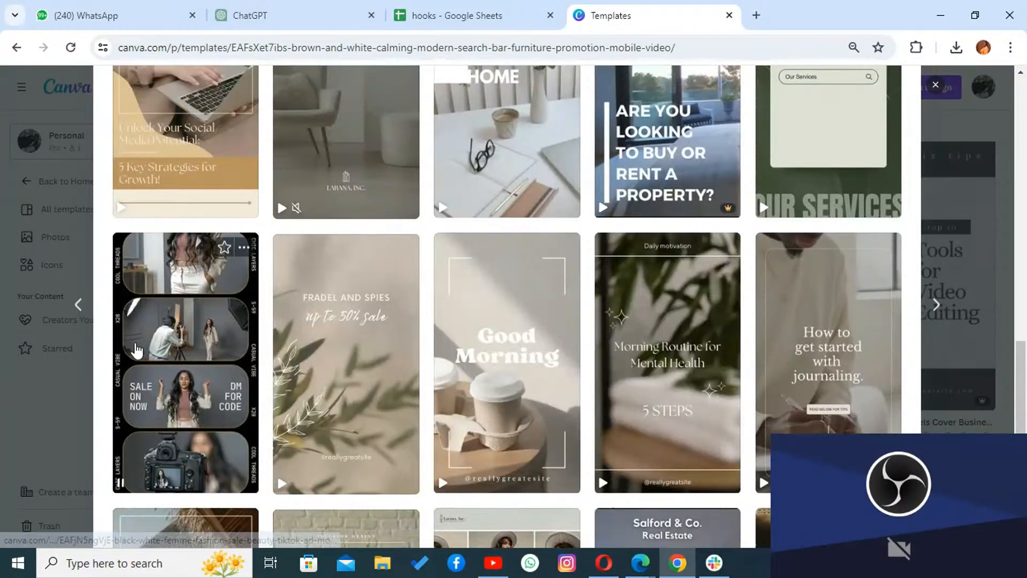
Step: Preview the "Black White Femme Fashion Sale Beauty TikTok Ad Mobile Video" template, look through its similar templates, and return to the search results
left_click(137, 350)
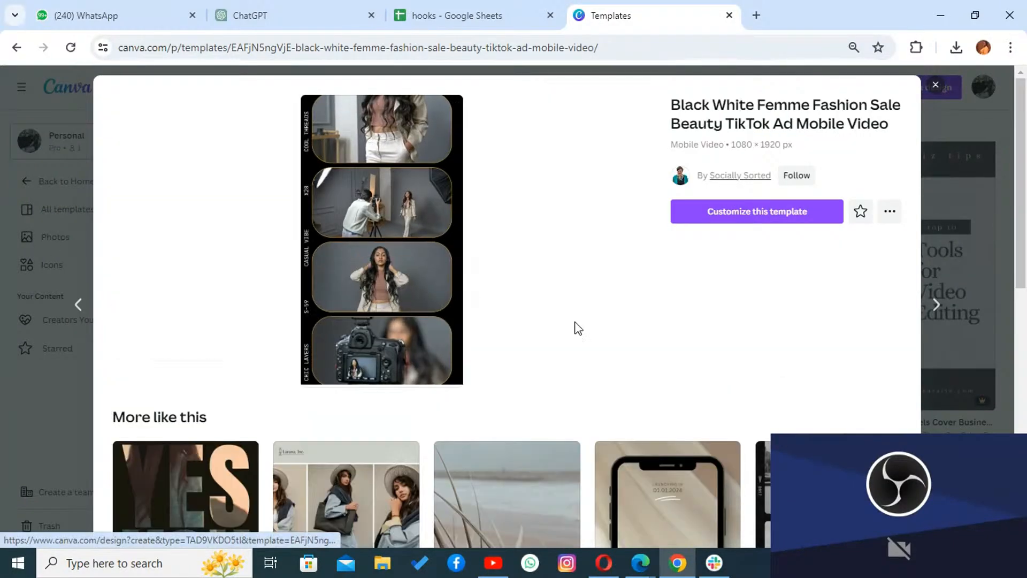
scroll(678, 368, "down", 1)
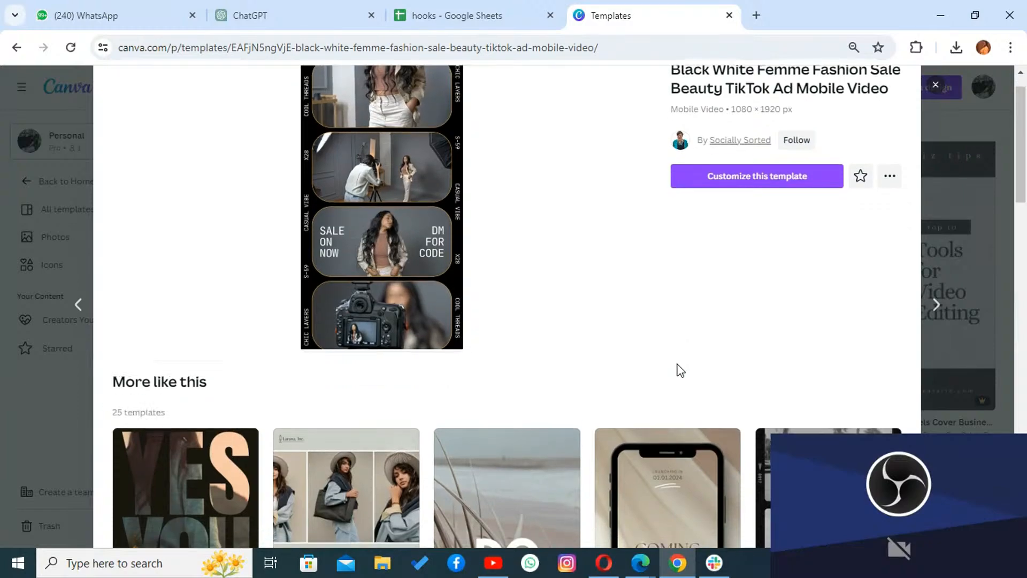
scroll(680, 369, "down", 9)
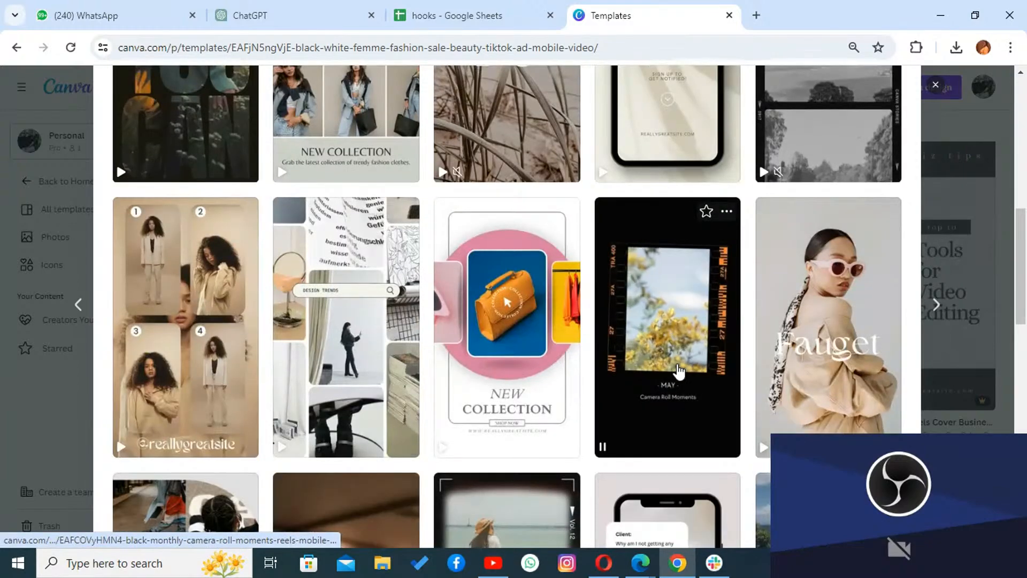
scroll(678, 369, "down", 6)
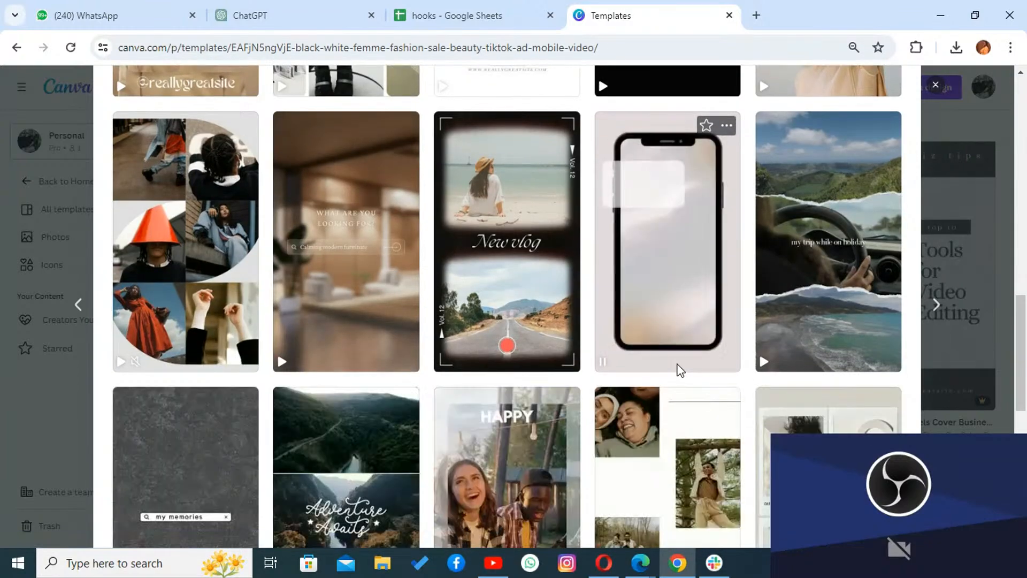
scroll(680, 370, "down", 5)
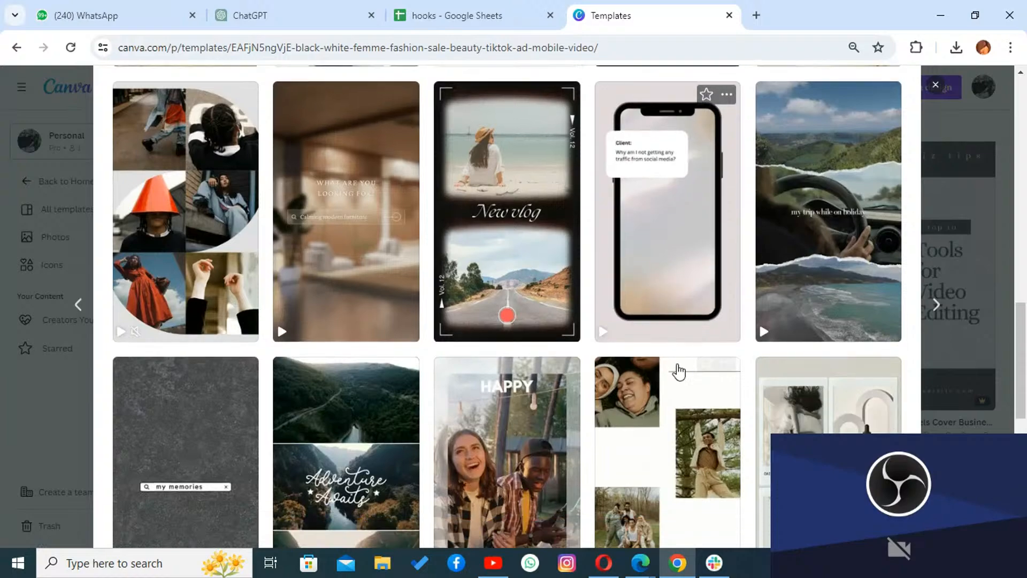
scroll(679, 370, "down", 4)
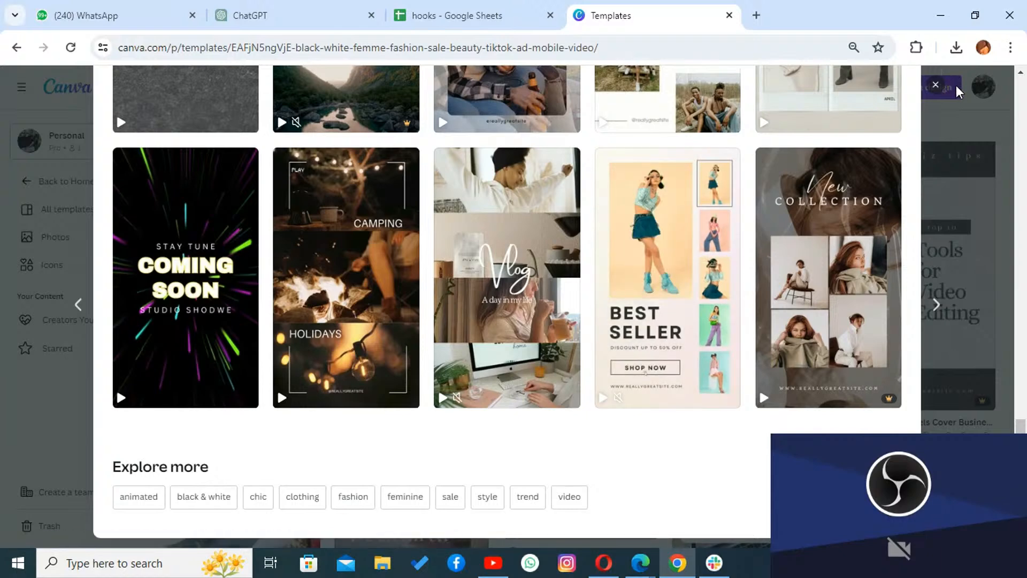
left_click(935, 85)
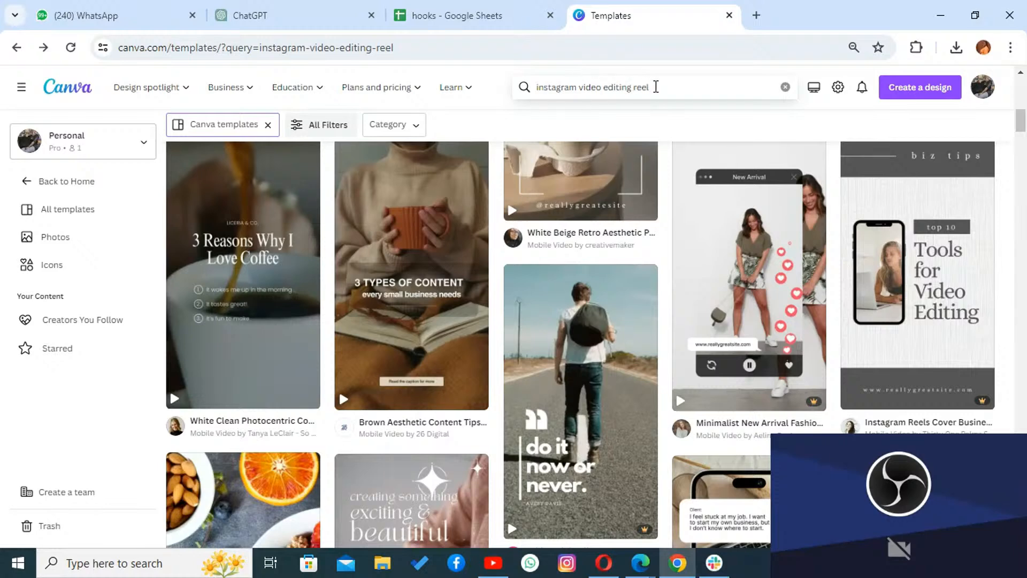
Step: Extend the template search to "instagram video editing reel template" and show the results
left_click(656, 87)
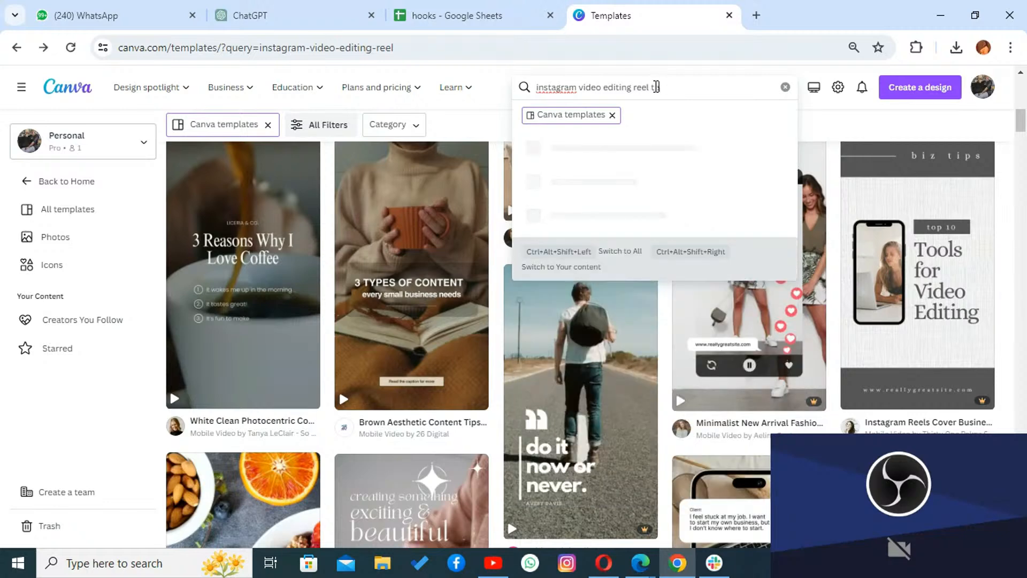
type("template")
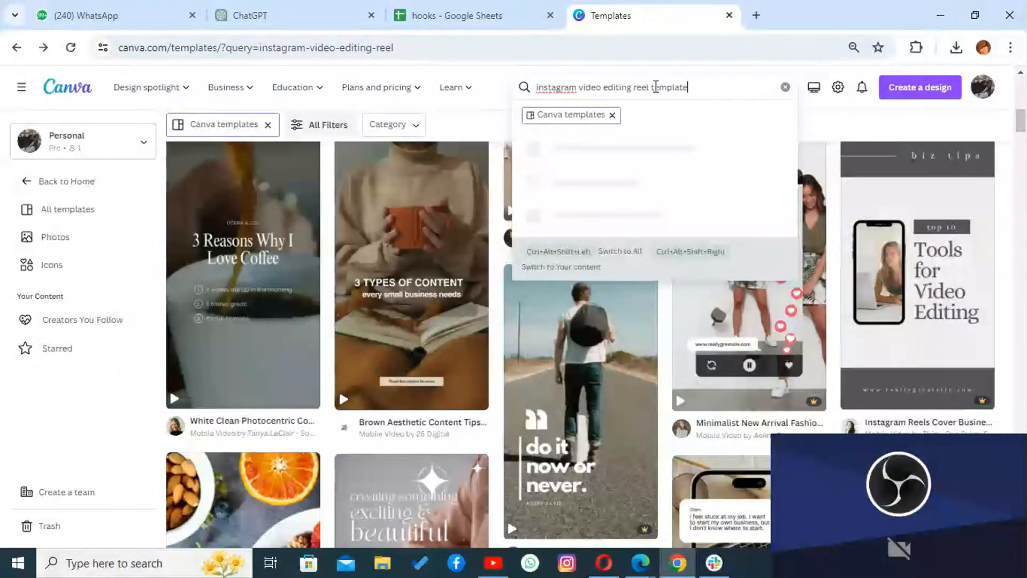
key("Return")
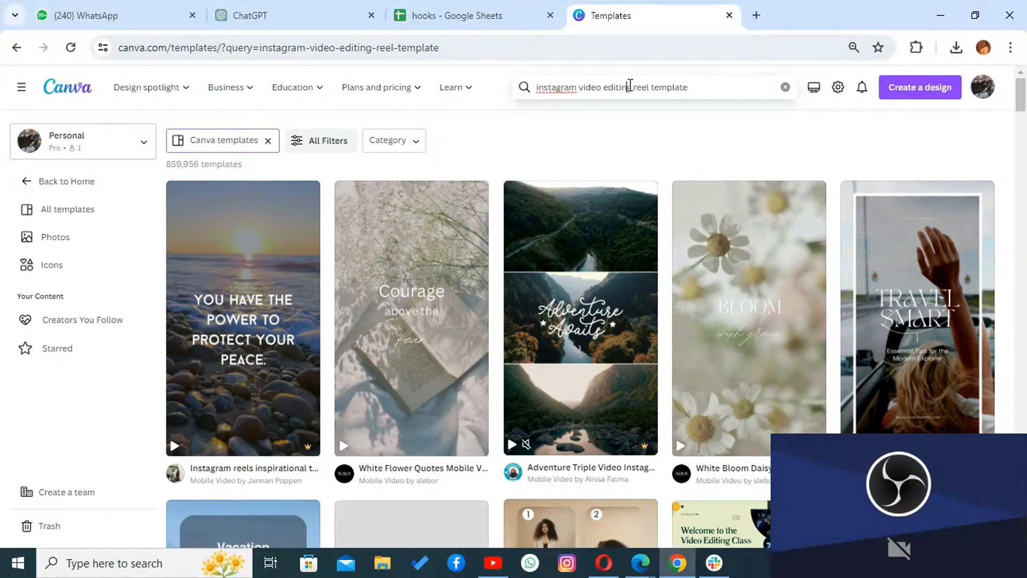
Step: Replace the video editing wording in the template search so it looks for "instagram reel camera template"
left_click(629, 86)
key("BackSpace")
key("BackSpace")
key("BackSpace")
key("BackSpace")
key("BackSpace")
key("BackSpace")
key("BackSpace")
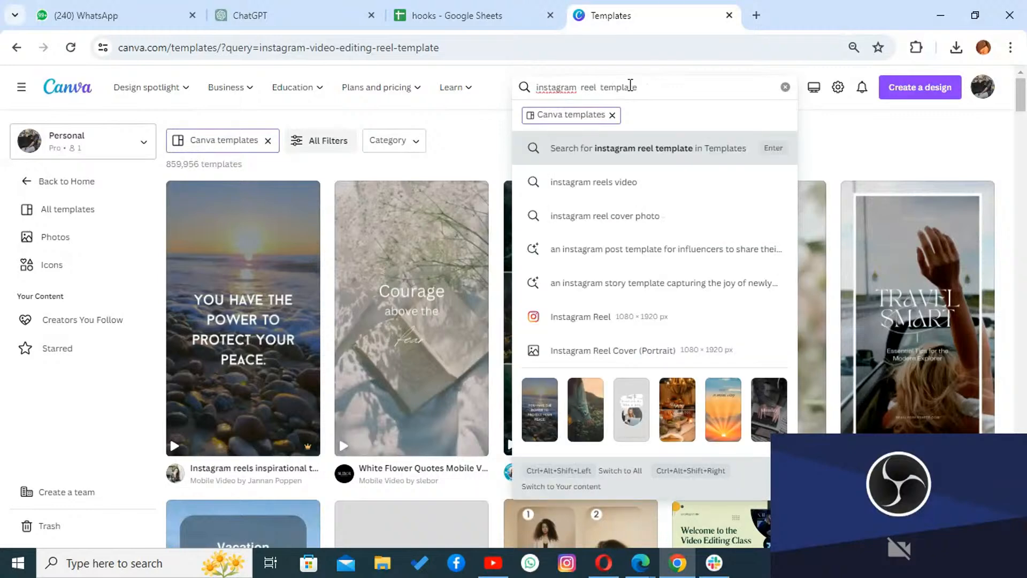
type("ca")
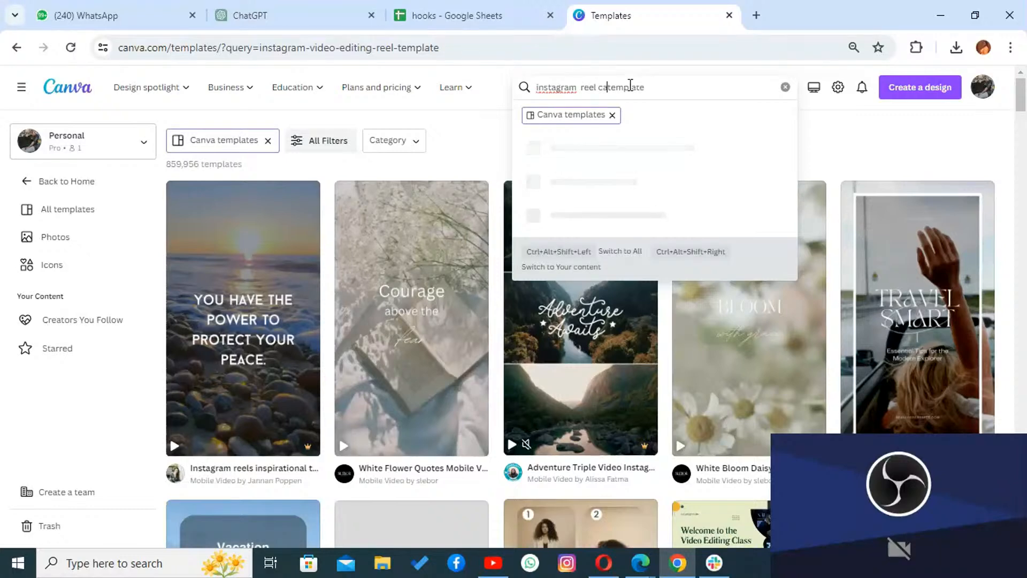
type("mers")
key("BackSpace")
key("BackSpace")
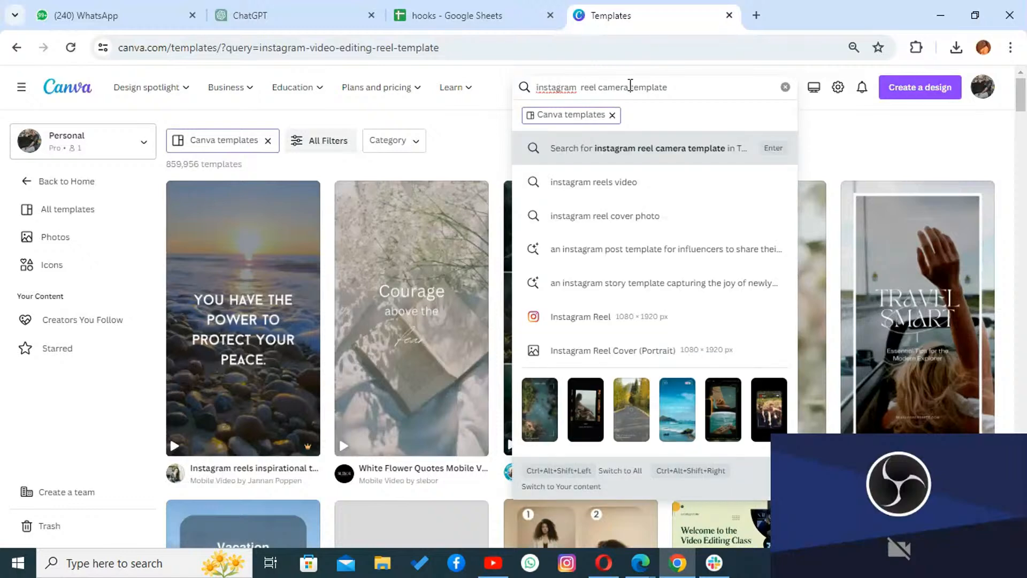
key("Return")
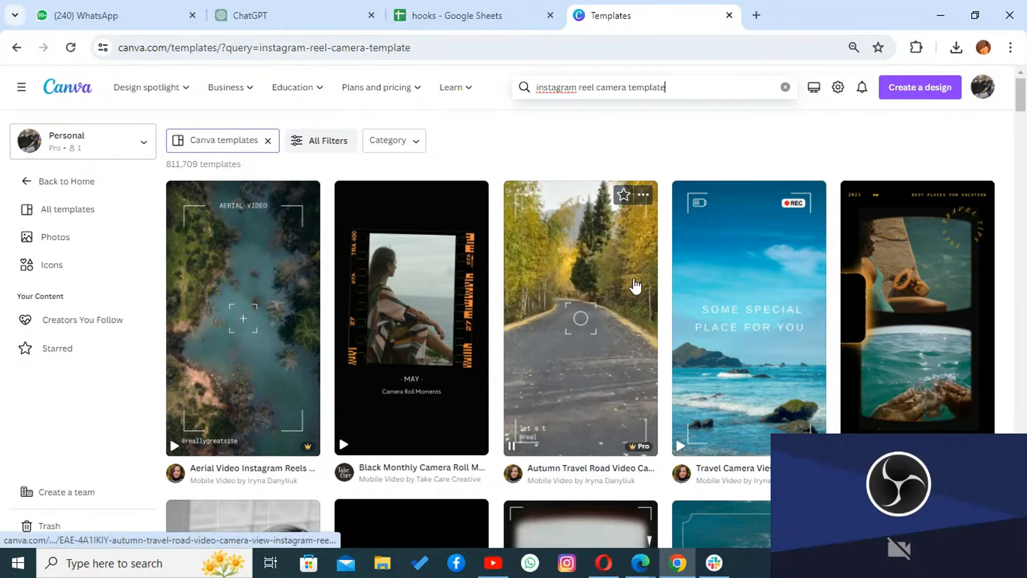
Step: Narrow the template search to "instagram reel man holding camera template"
left_click(624, 88)
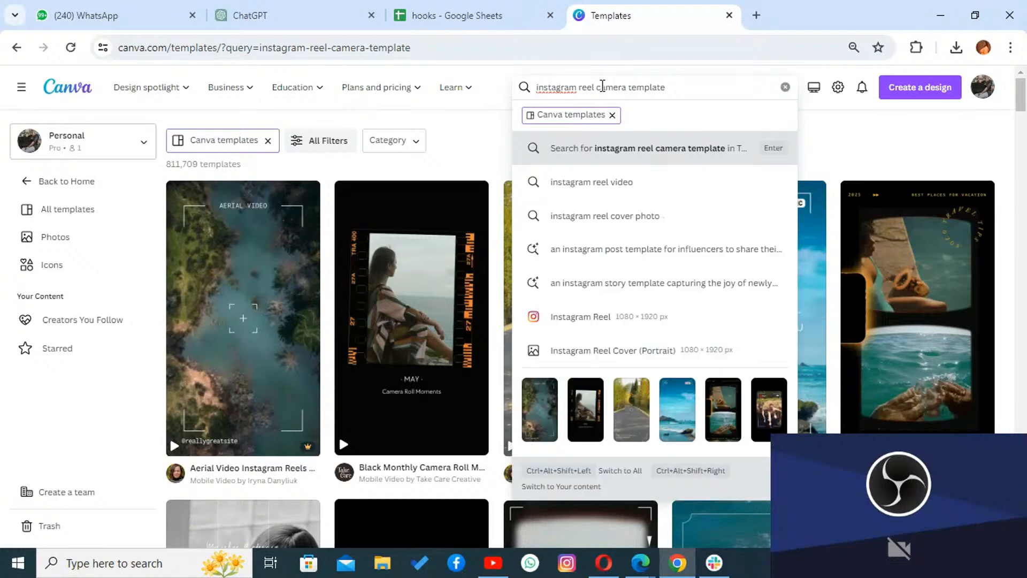
left_click(596, 86)
type("man h")
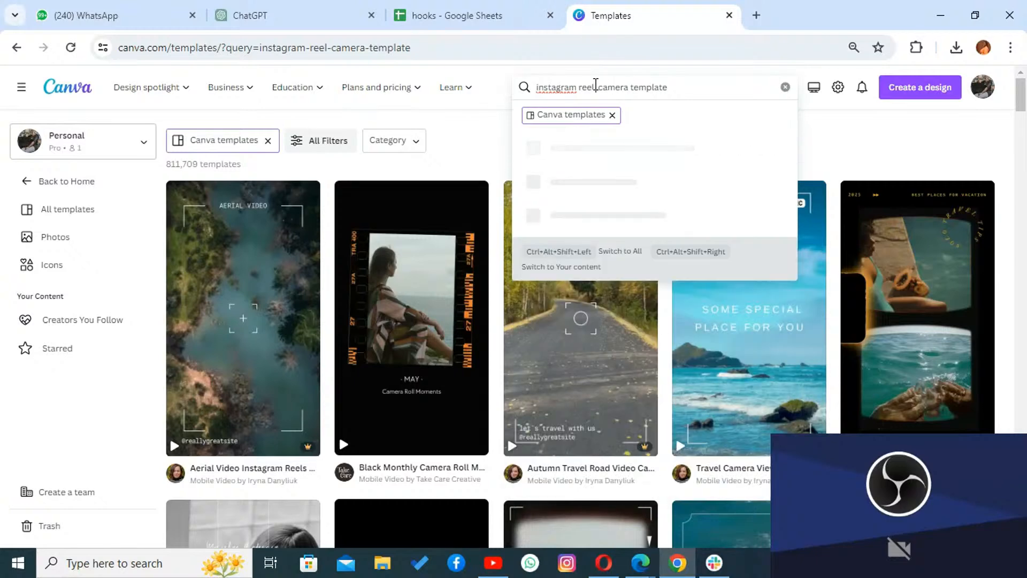
type("olding")
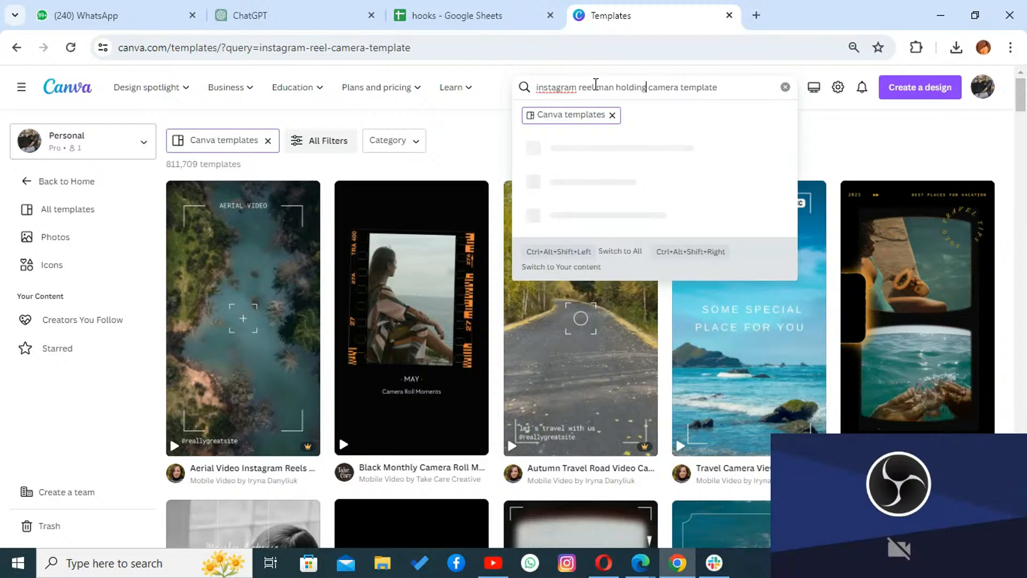
key("Return")
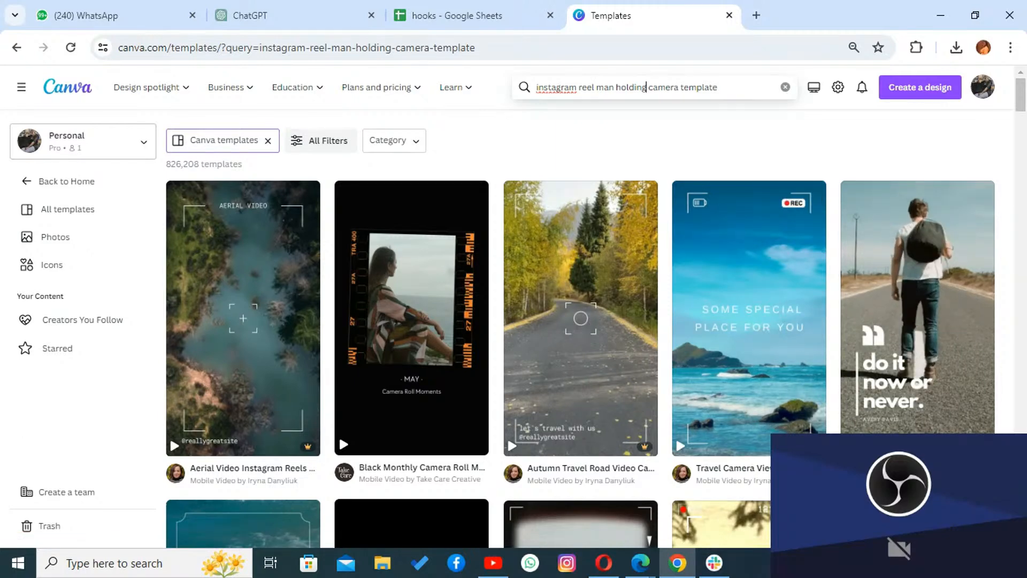
Step: Find the "Minimal Elegant Photographer Photoshoot Instagram Reel" template among the results and open it in the editor for customizing
scroll(588, 321, "down", 5)
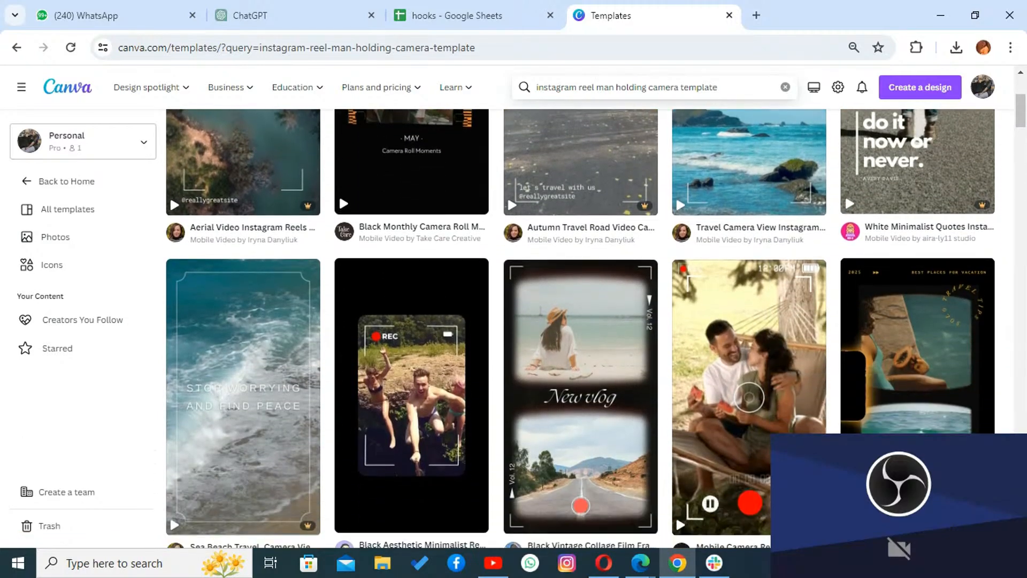
scroll(589, 321, "down", 6)
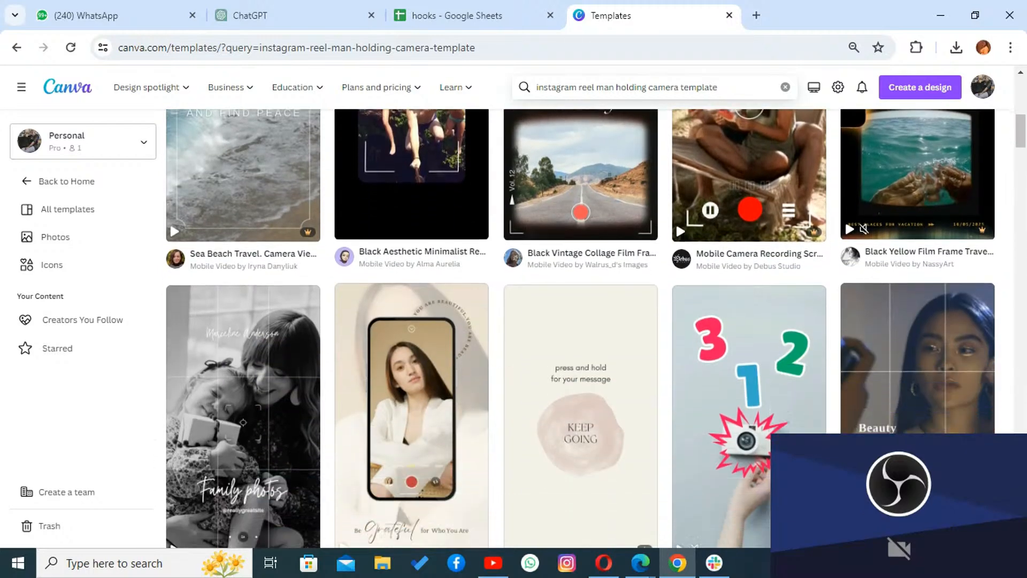
scroll(589, 321, "down", 5)
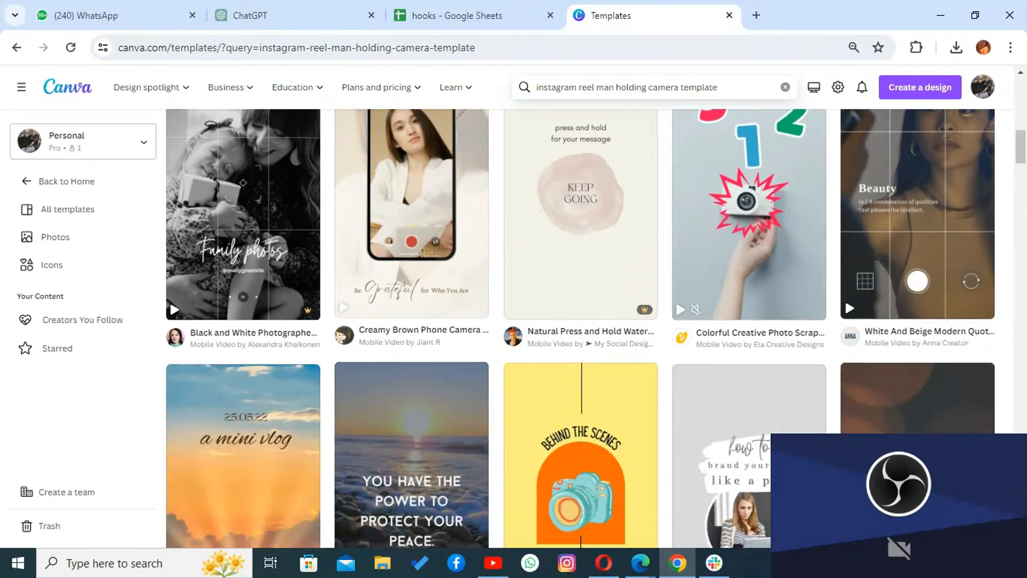
scroll(589, 321, "down", 5)
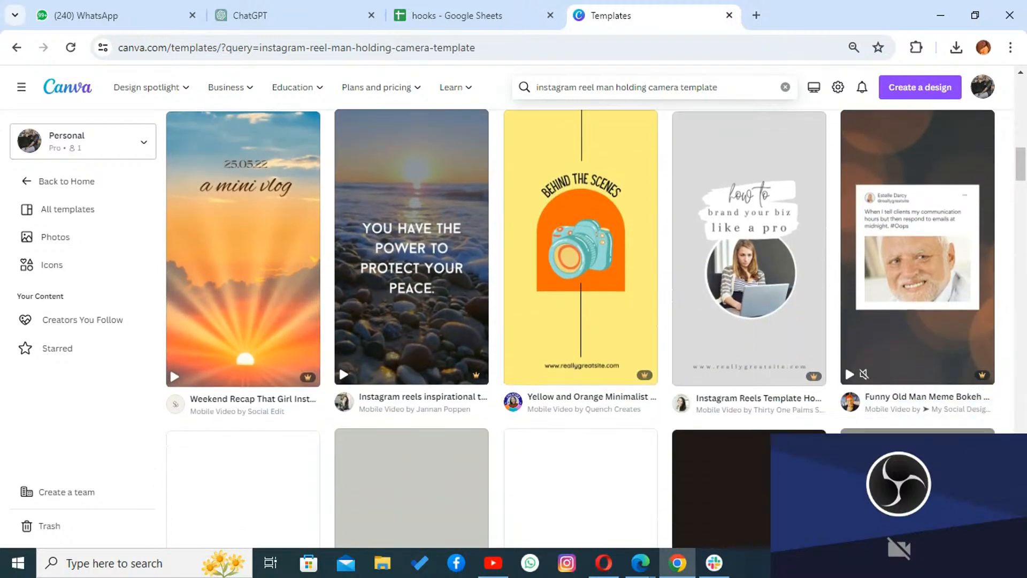
scroll(588, 321, "down", 5)
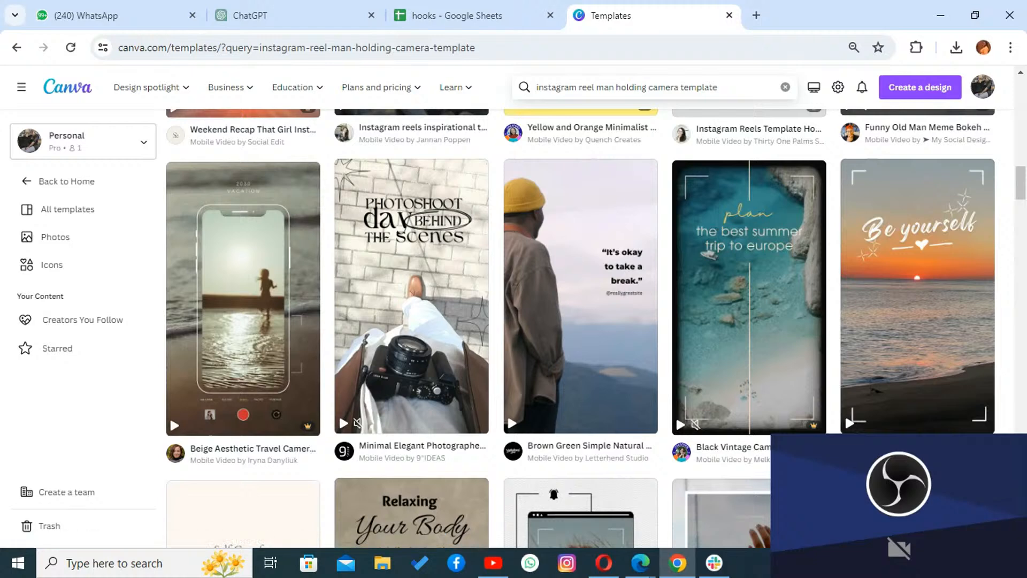
scroll(528, 315, "down", 3)
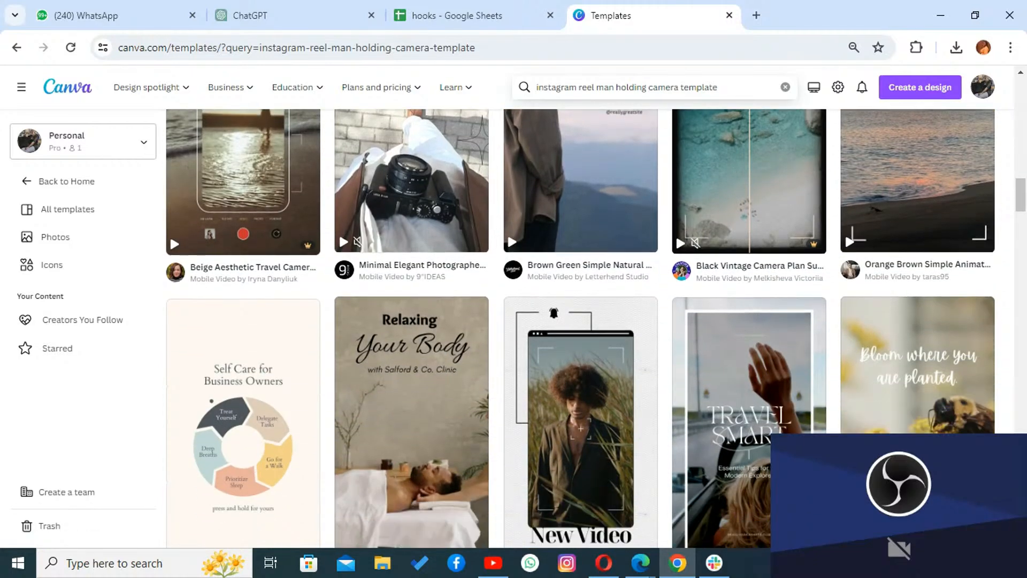
left_click(448, 216)
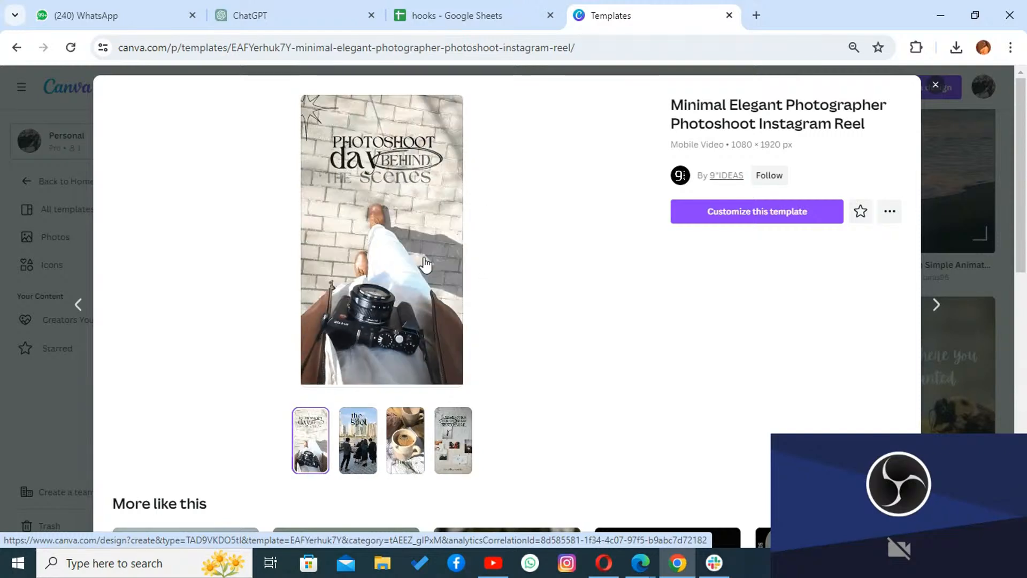
left_click(698, 220)
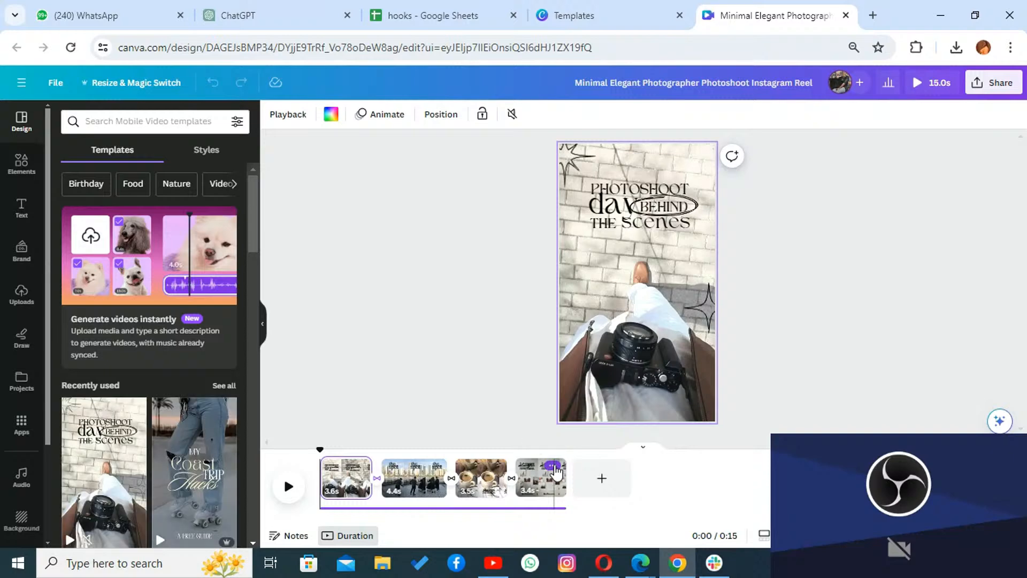
Step: Delete pages 4, 3 and 2 of the reel, keeping only the "Photoshoot day behind the scenes" page
left_click(554, 469)
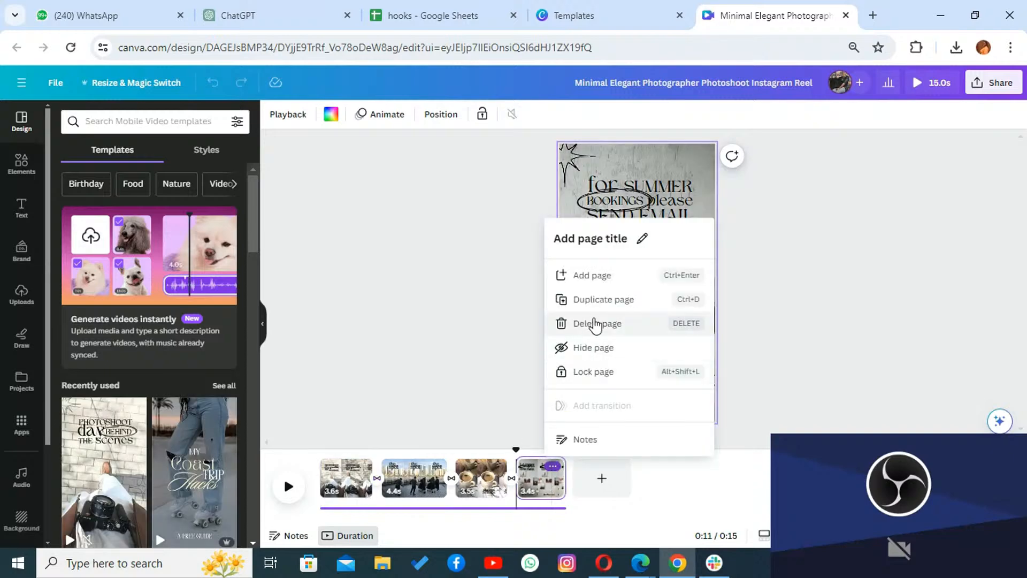
left_click(591, 324)
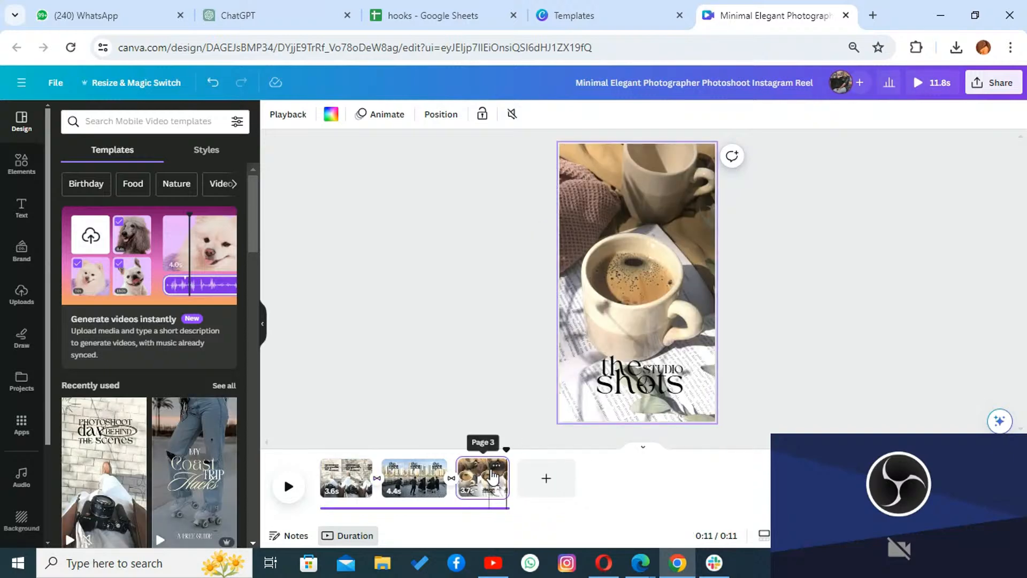
left_click(497, 465)
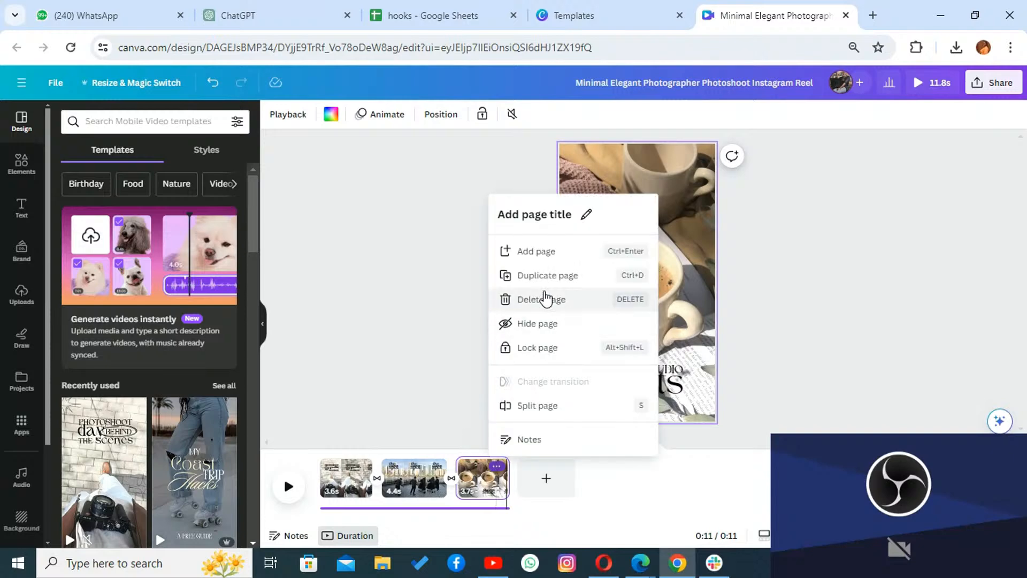
left_click(544, 299)
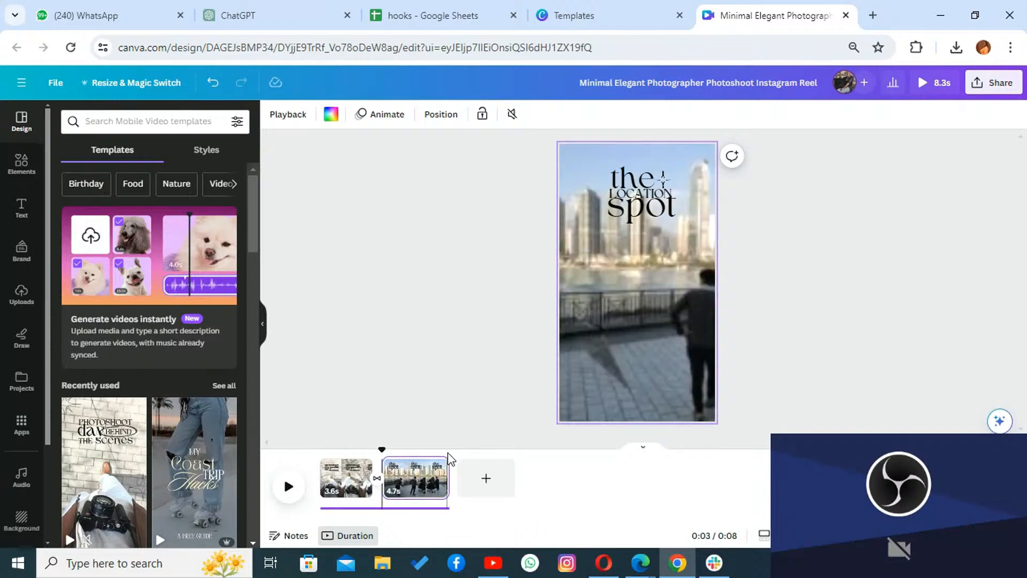
left_click(437, 467)
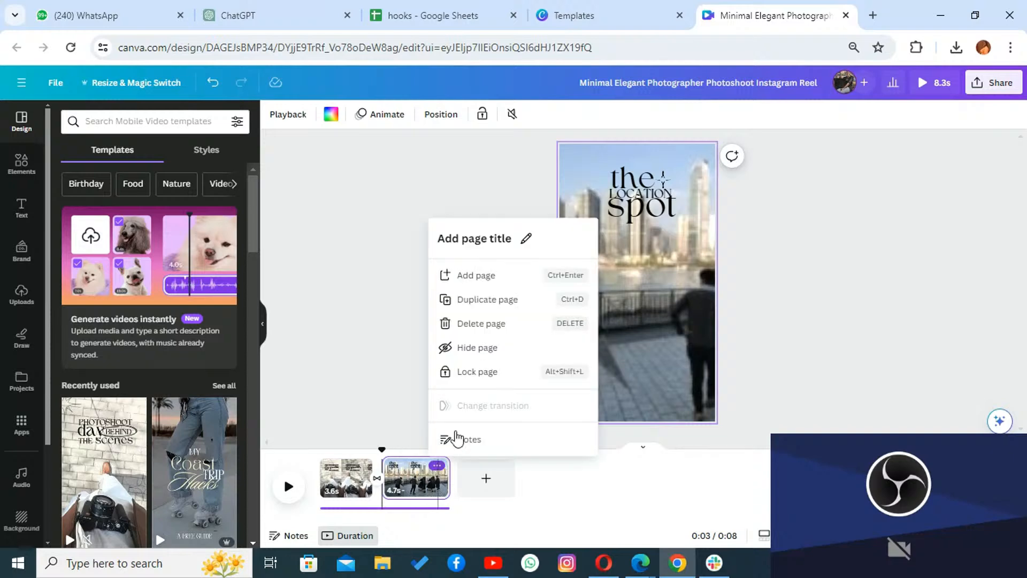
left_click(487, 332)
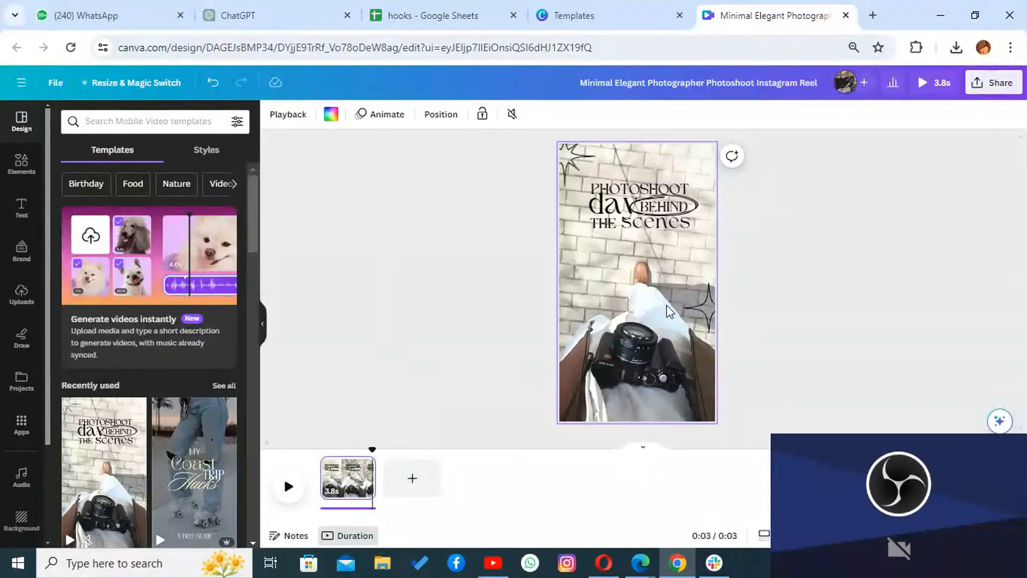
Step: Play the remaining "Photoshoot day behind the scenes" page to preview its video and animation
left_click_drag(614, 303, 754, 214)
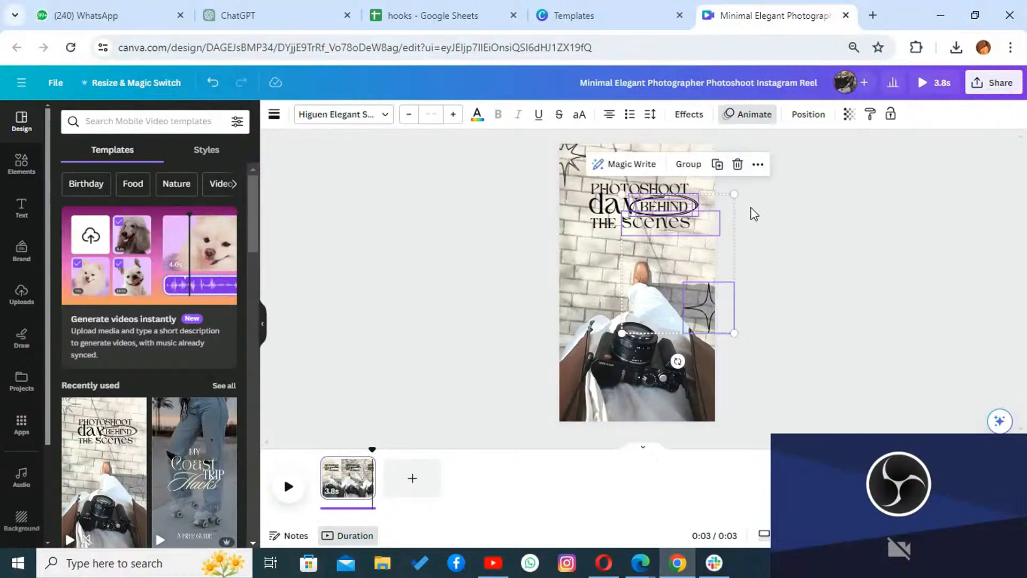
left_click(754, 214)
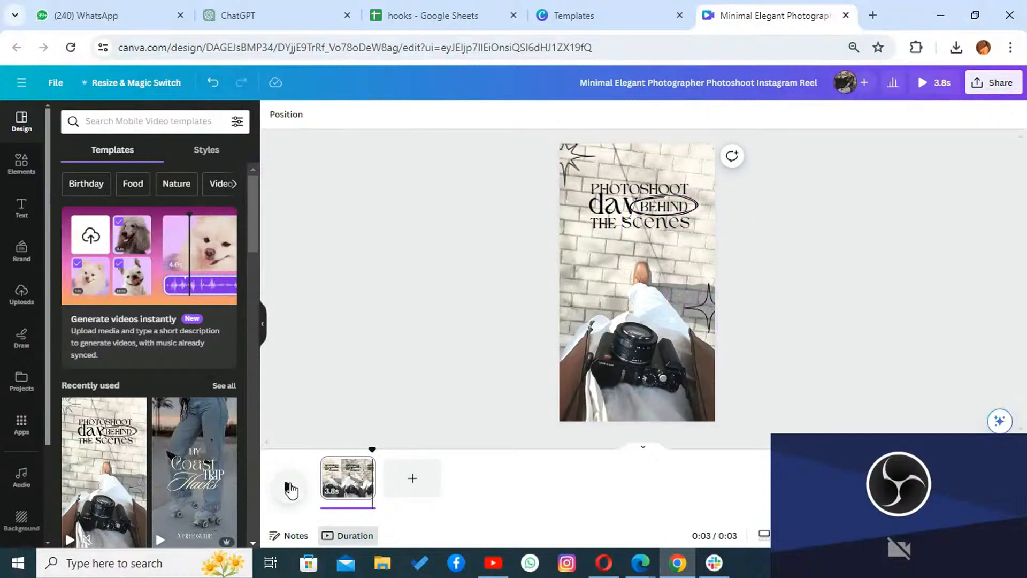
left_click(290, 488)
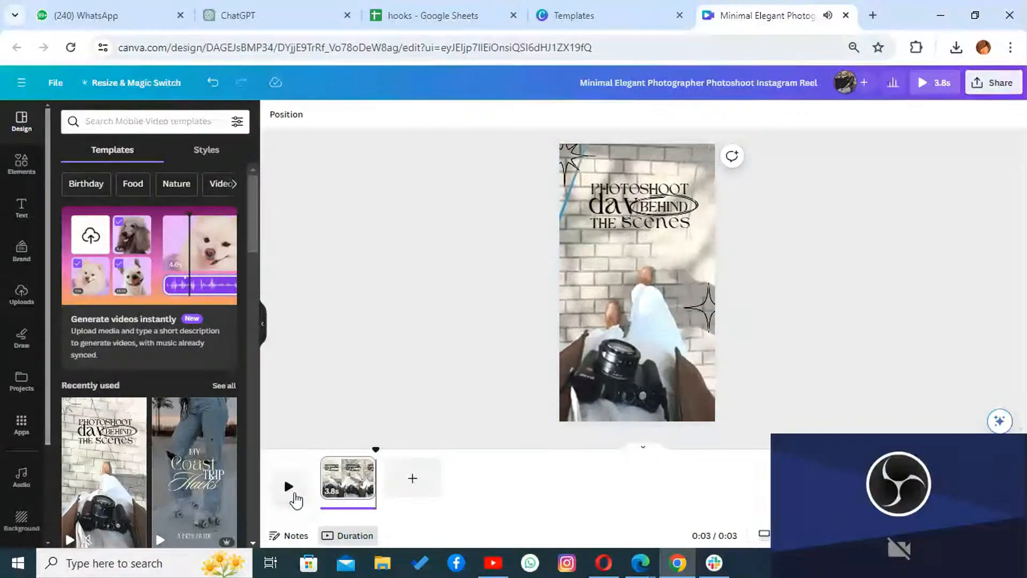
Step: Replay the page and pause it partway to examine its camera video and the placement of the text
left_click(289, 488)
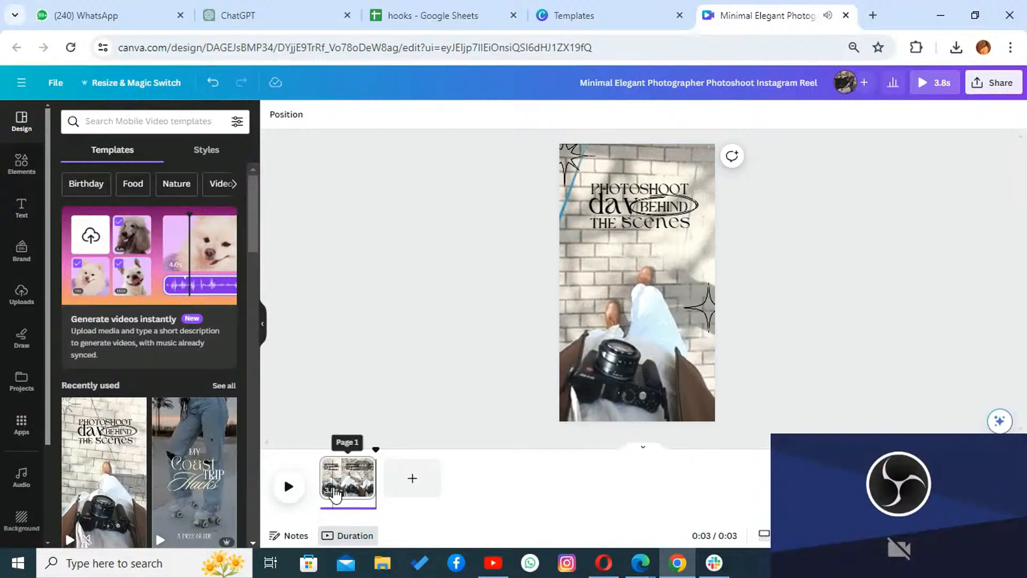
left_click(334, 491)
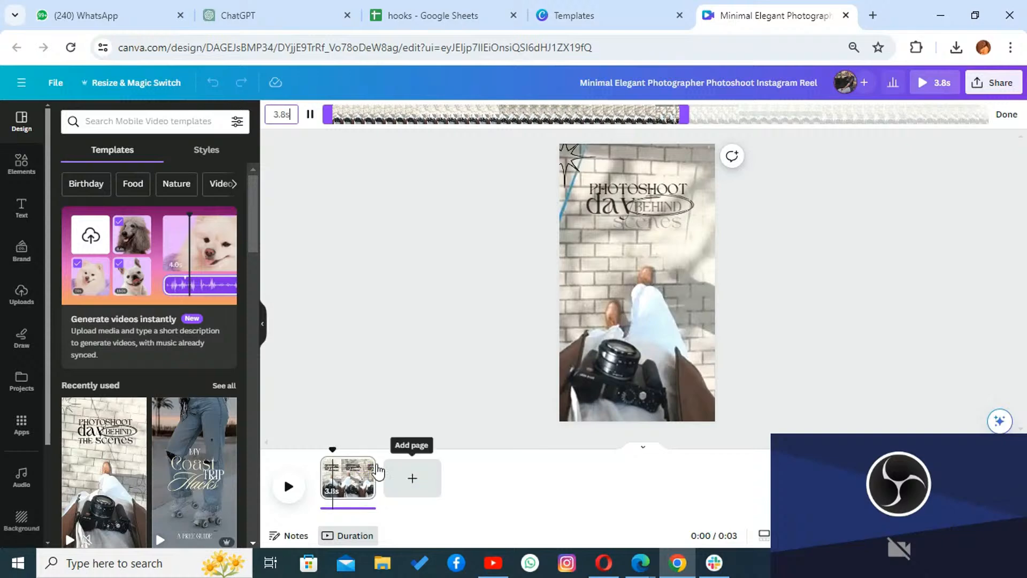
left_click(363, 465)
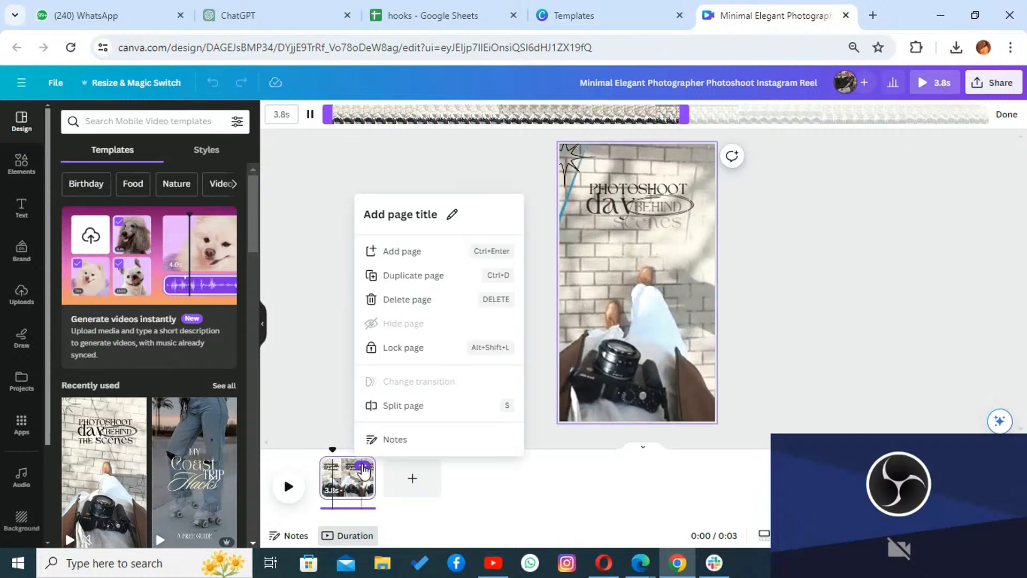
left_click(303, 290)
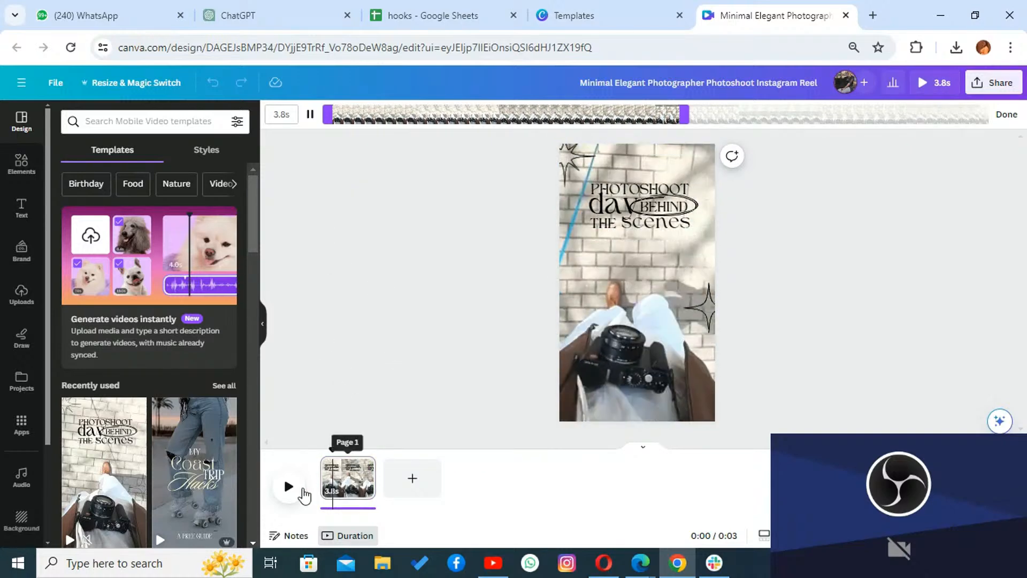
left_click(290, 488)
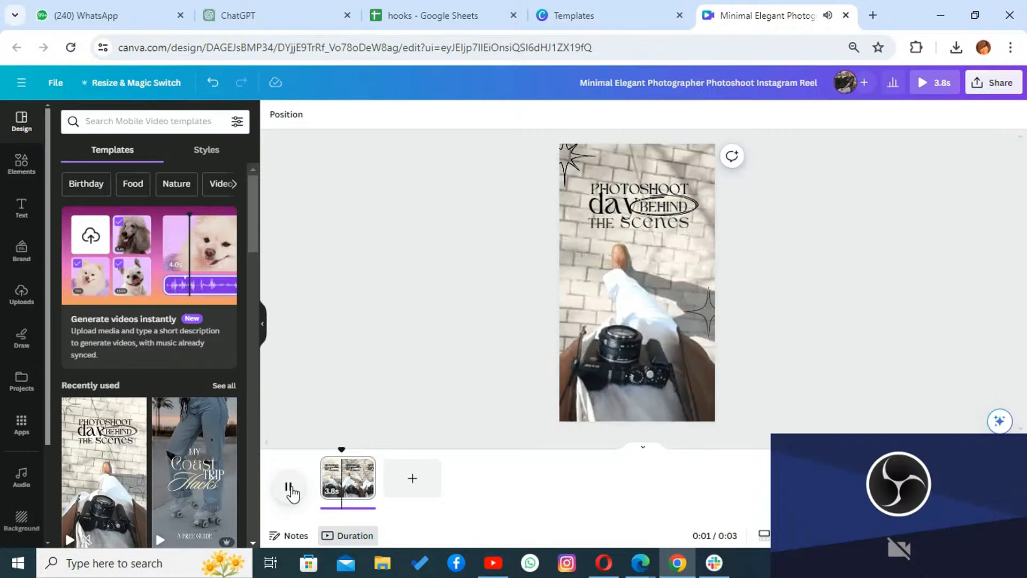
left_click(290, 488)
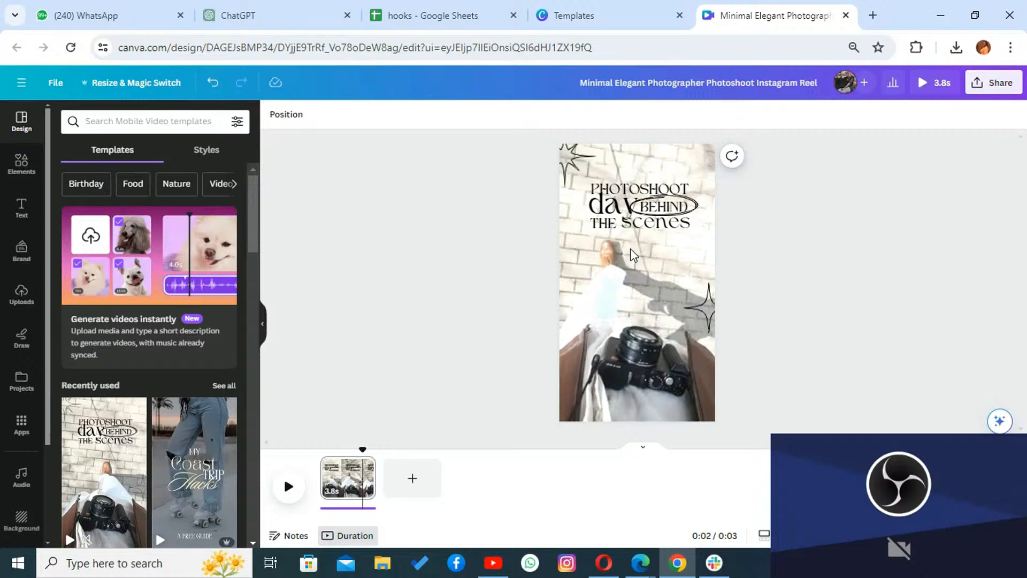
left_click(631, 342)
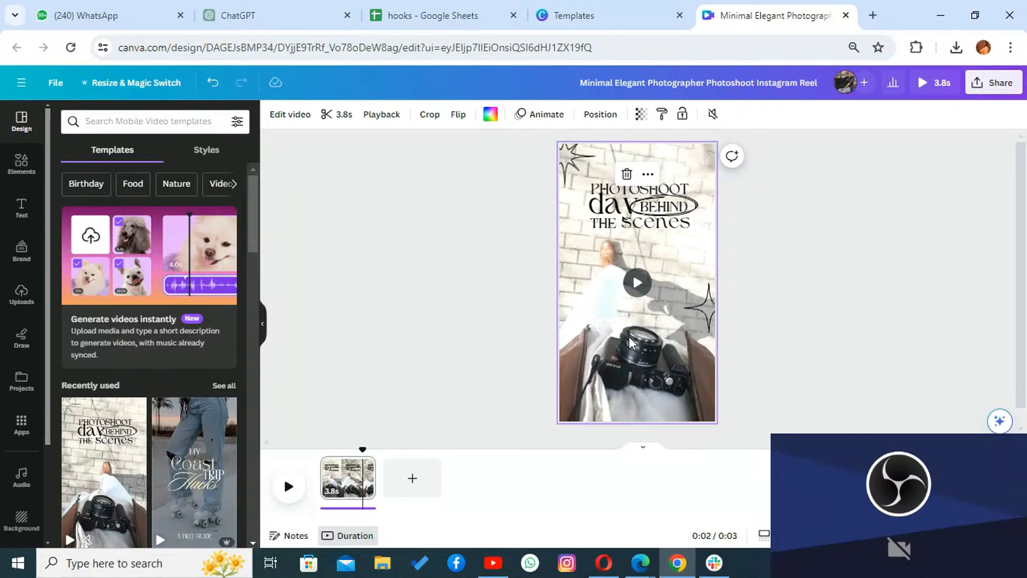
mouse_move(613, 351)
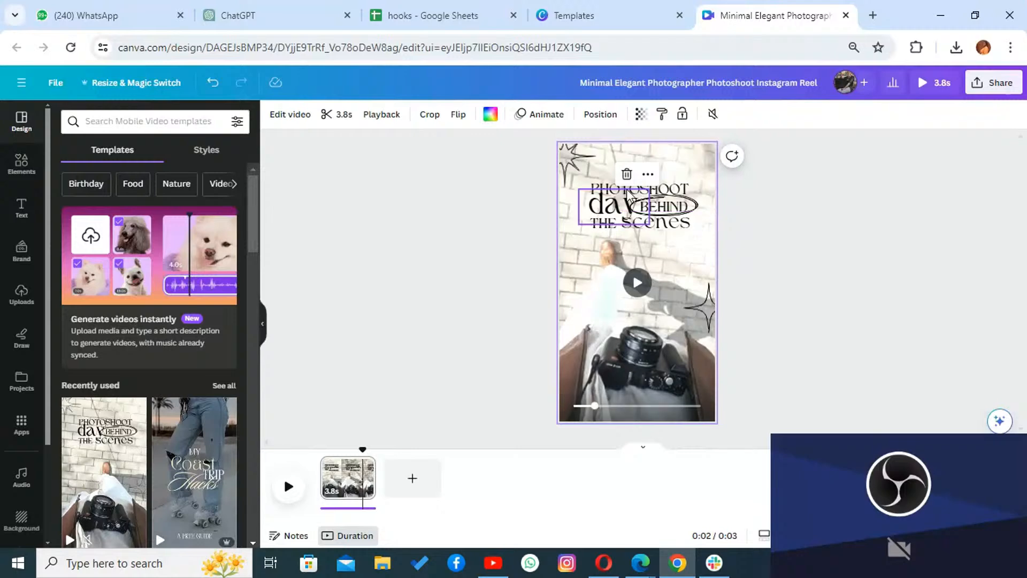
Step: Move the "scenes" text box down onto the camera in the lower part of the page
left_click(632, 222)
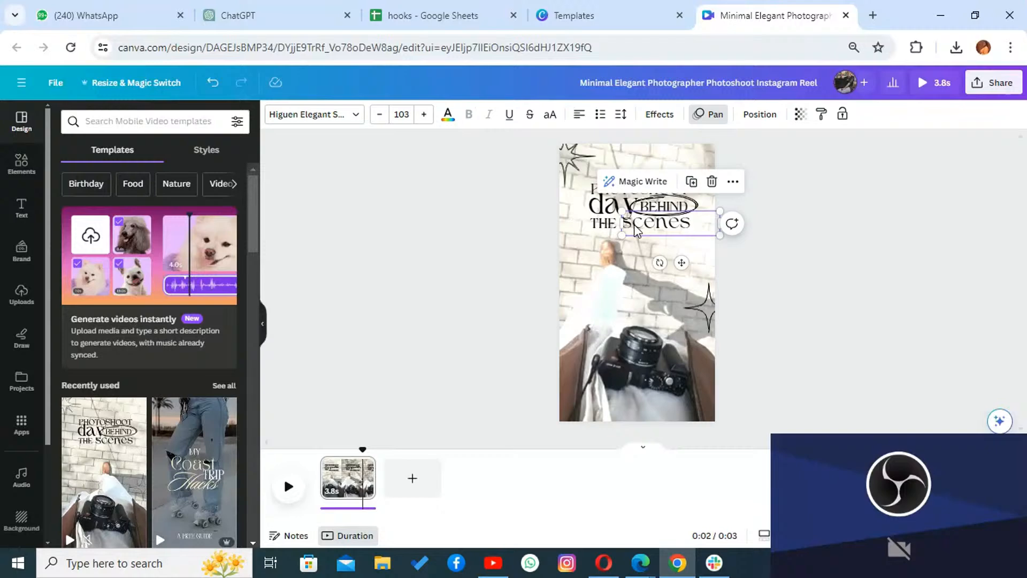
double_click(635, 229)
left_click(644, 234)
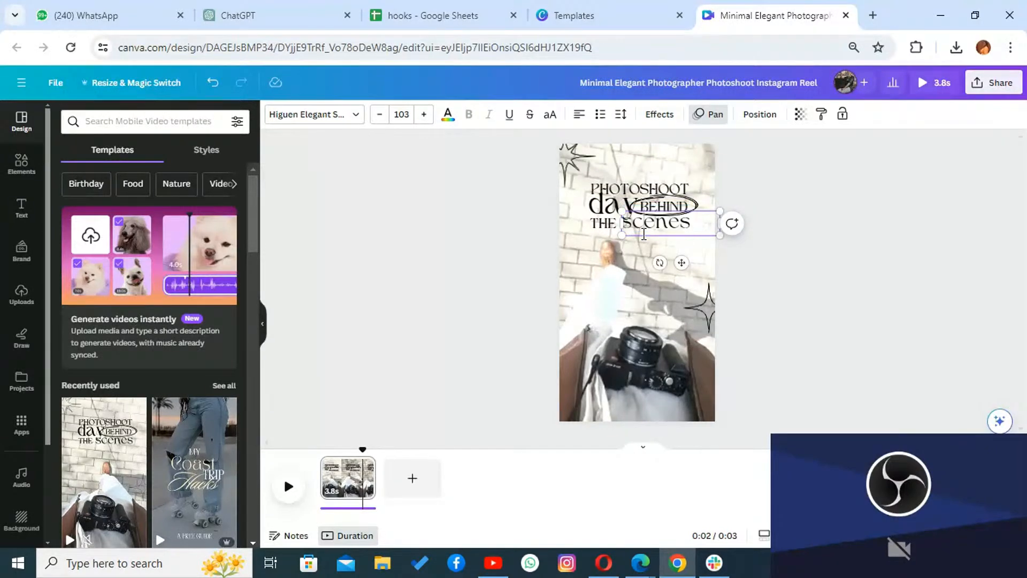
left_click_drag(643, 235, 631, 281)
left_click(610, 289)
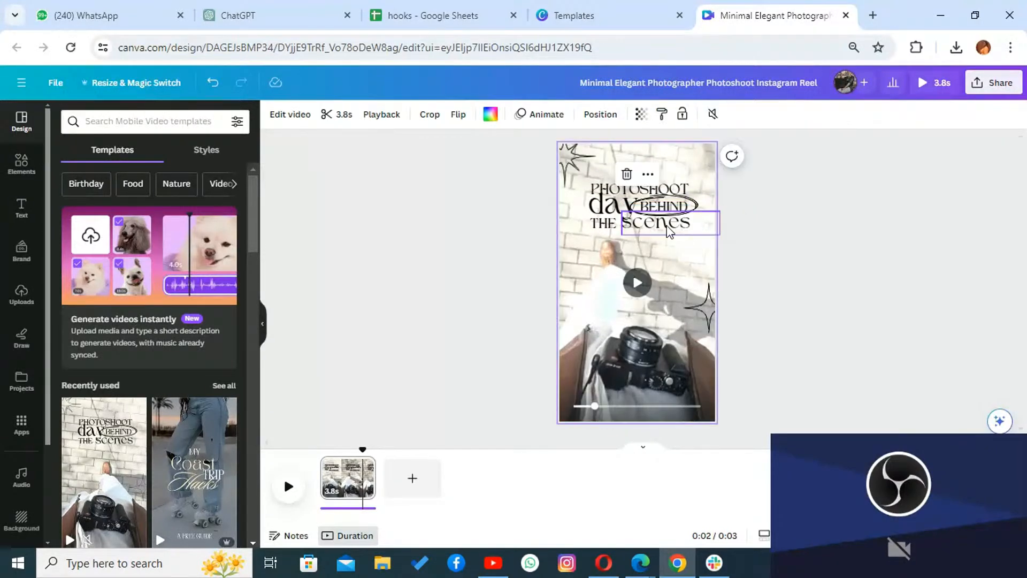
left_click(666, 228)
left_click_drag(667, 229, 634, 375)
Step: Replace the "scenes" text over the camera with "Sill sync summit2.0"
double_click(634, 375)
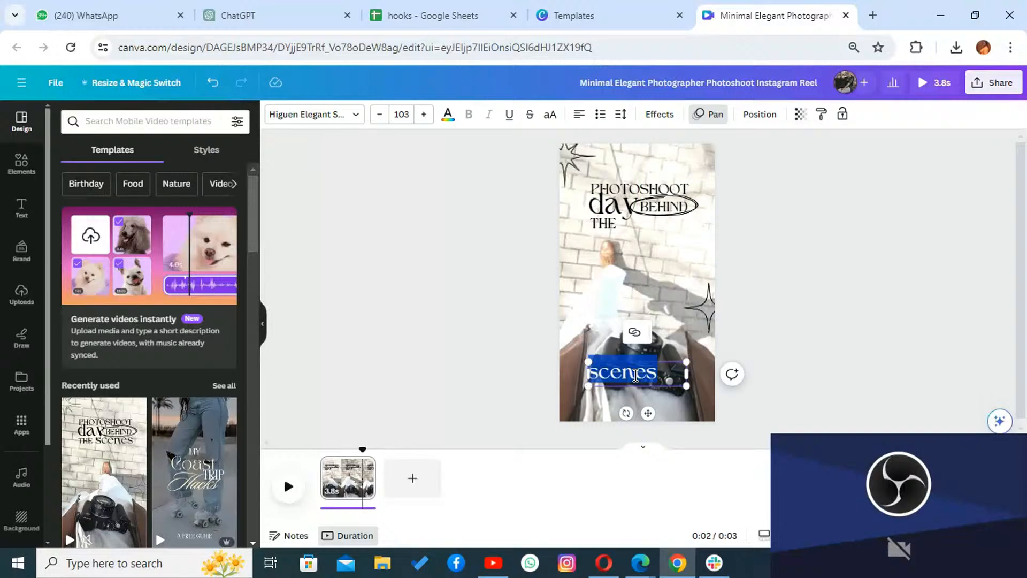
key("BackSpace")
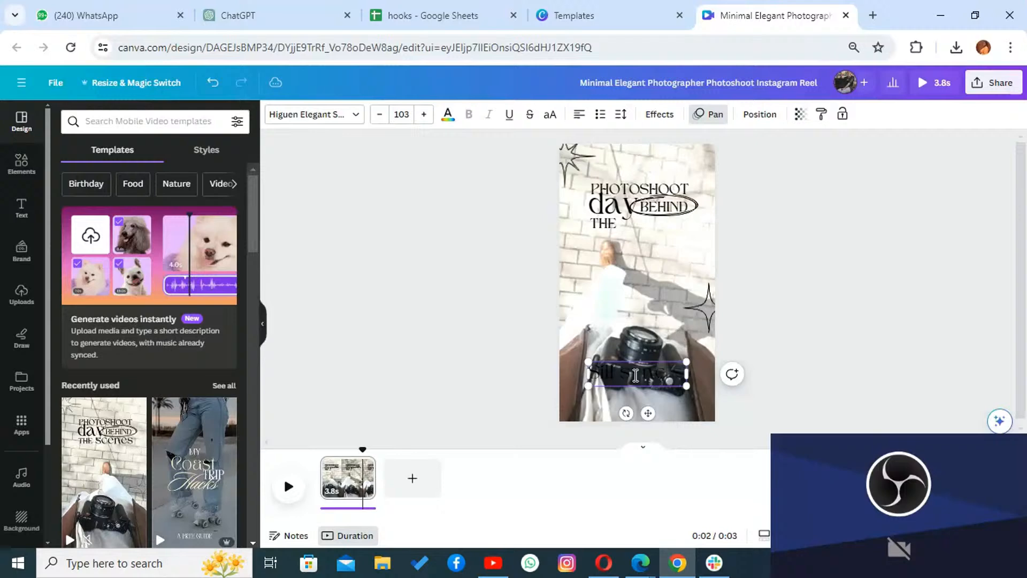
type("summit")
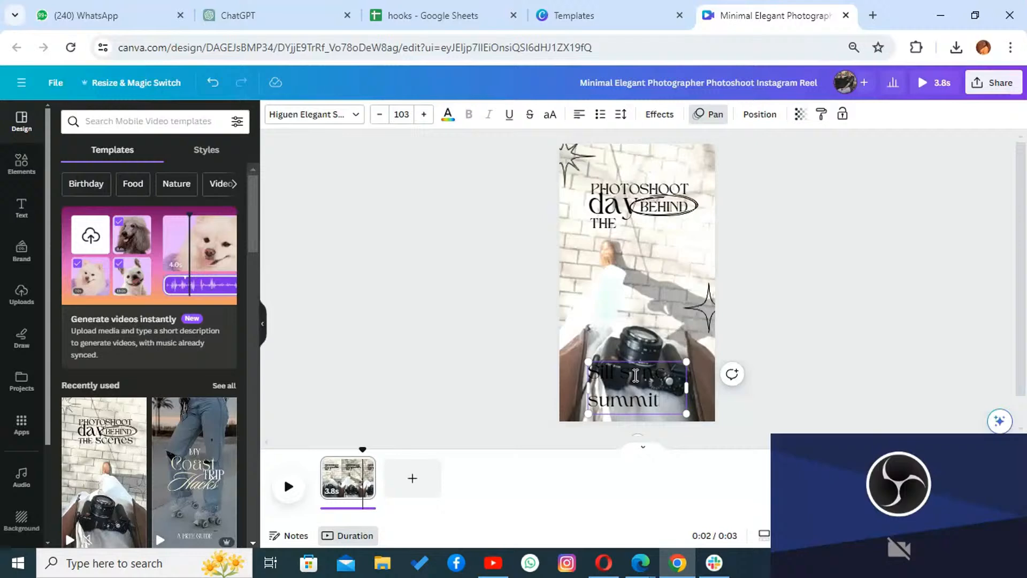
type("2.0")
Step: Change the new text's colour from black to white and apply the change to all matching text in the design
left_click(449, 115)
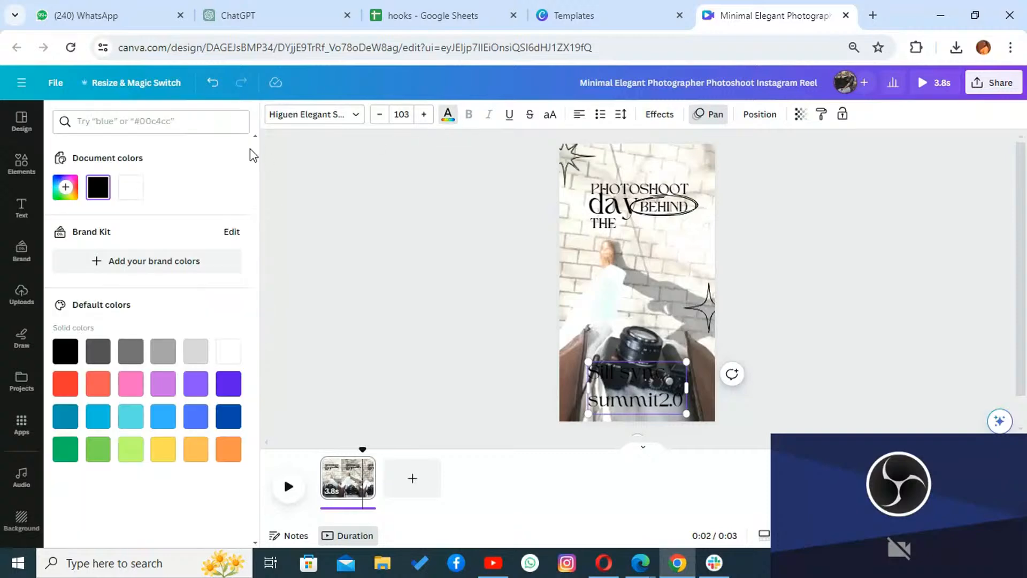
left_click(140, 190)
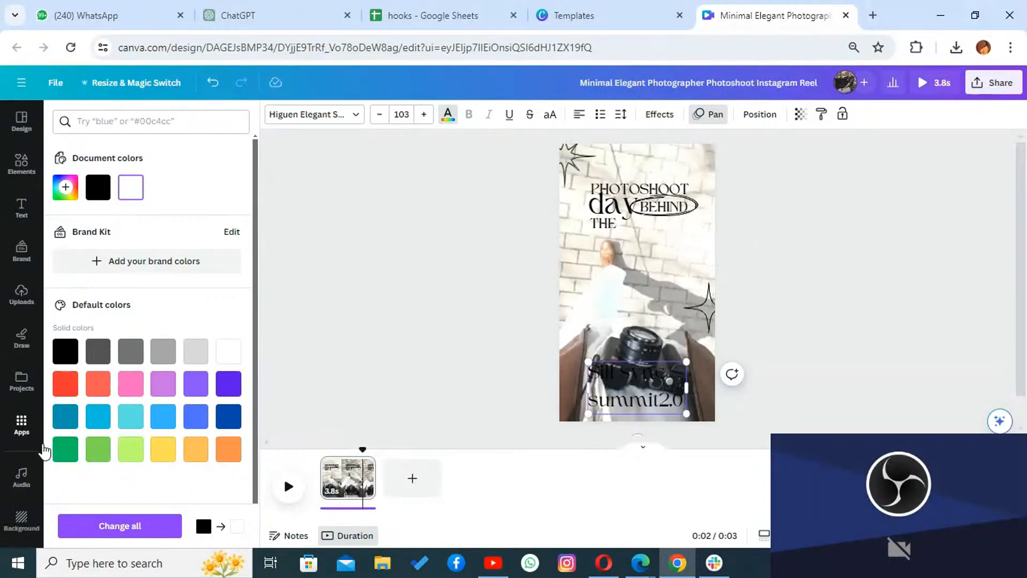
left_click(101, 525)
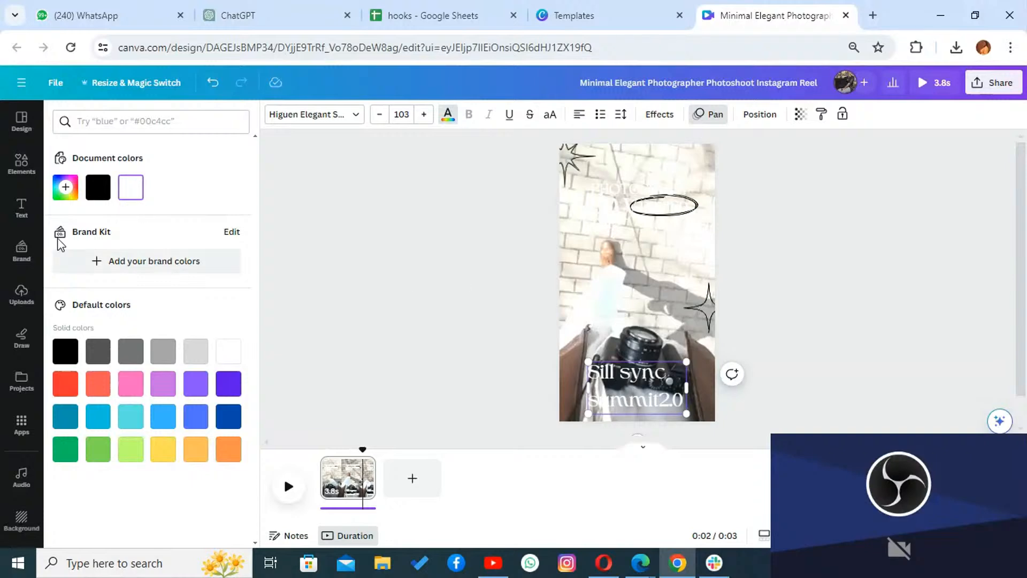
Step: Find the colour "brown", give the selected text its main matching shade, and apply it to all the white text
left_click(115, 131)
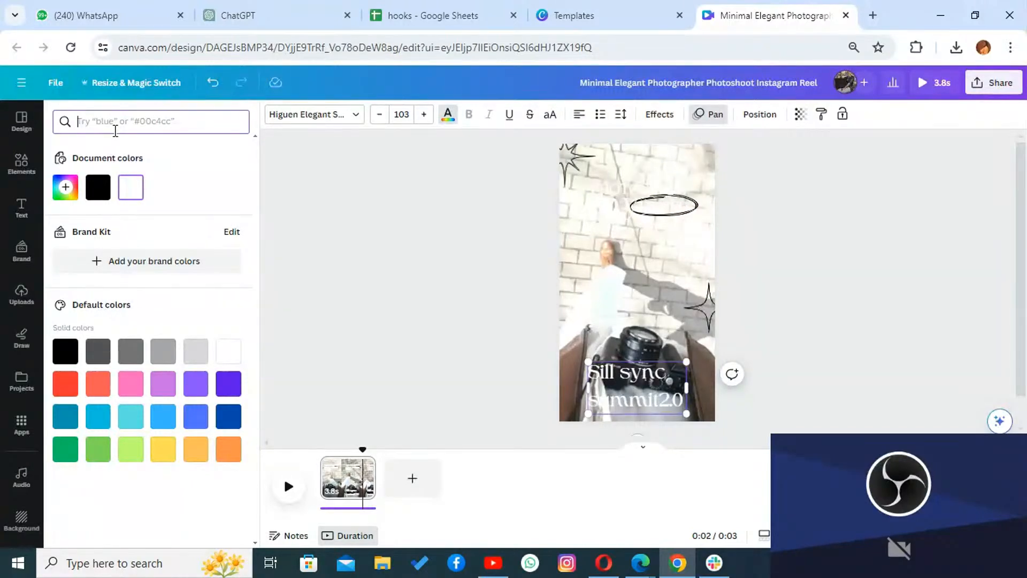
type("brown")
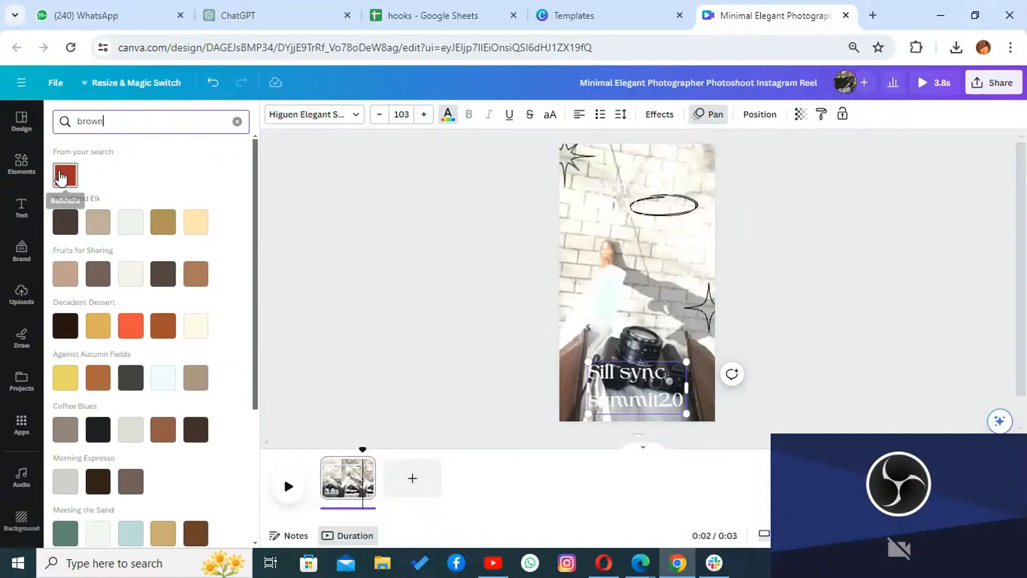
left_click(62, 176)
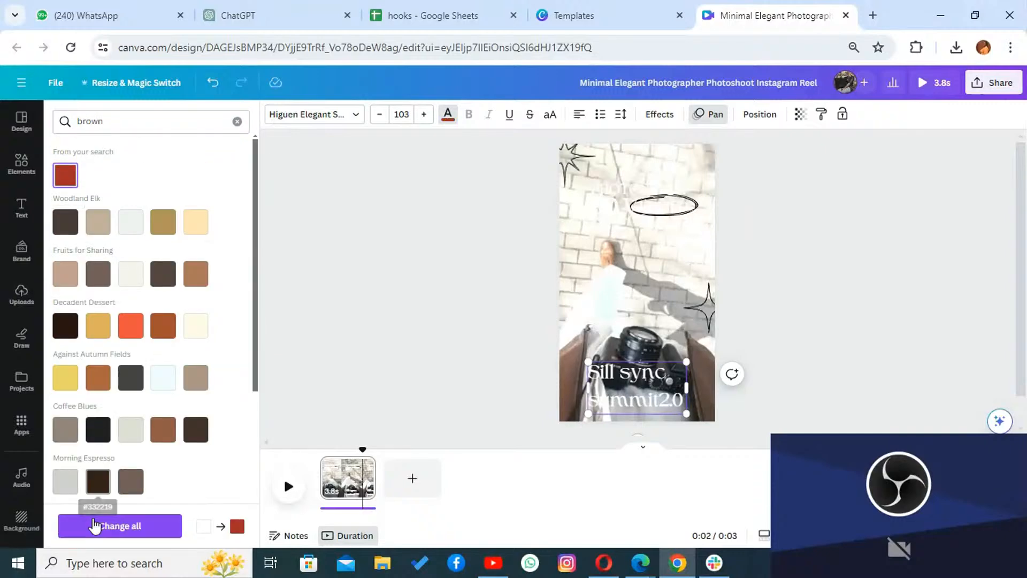
left_click(95, 527)
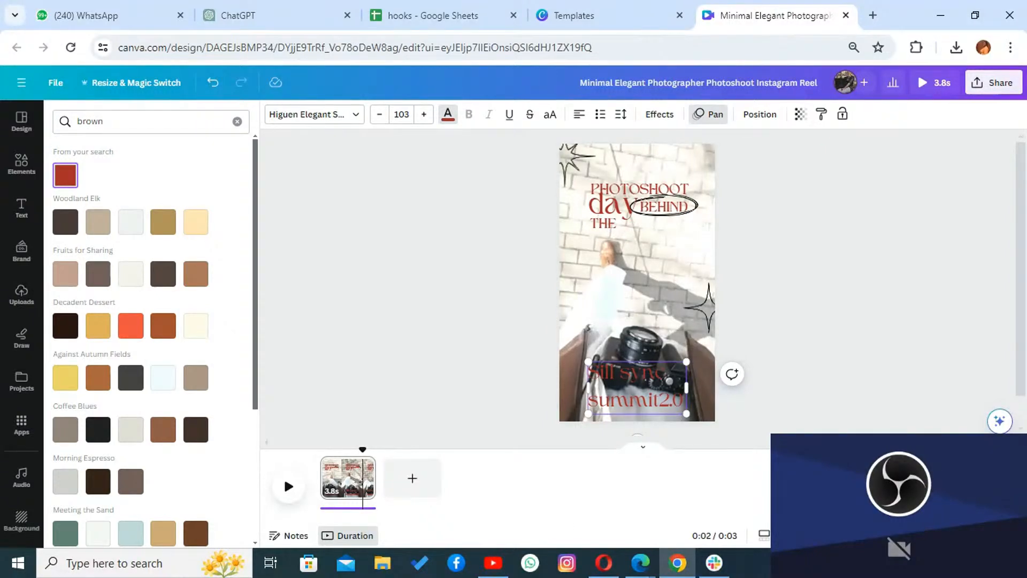
Step: Preview the reel full screen with the brown-search text colour, then return to the editor
left_click(977, 536)
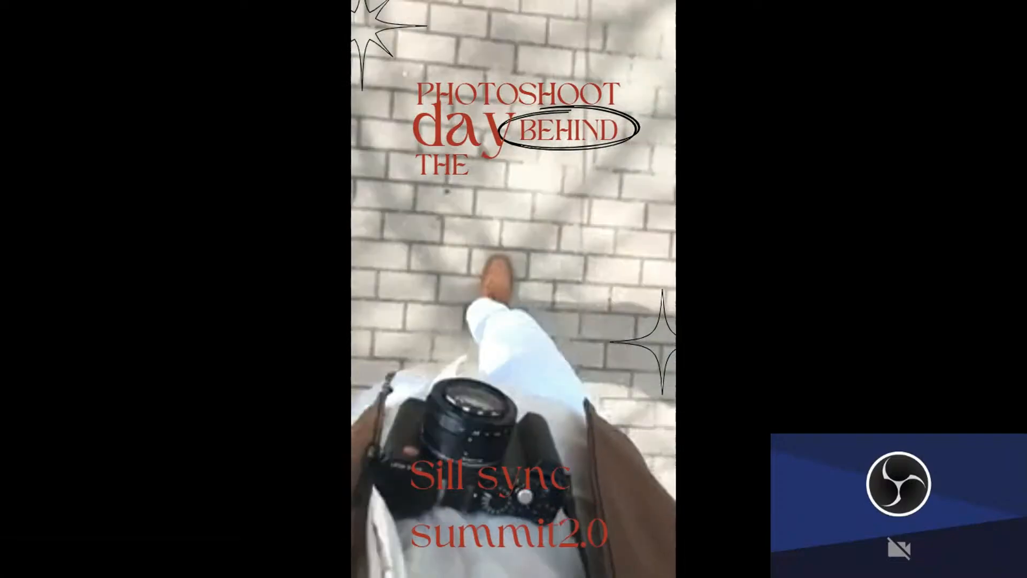
key("space")
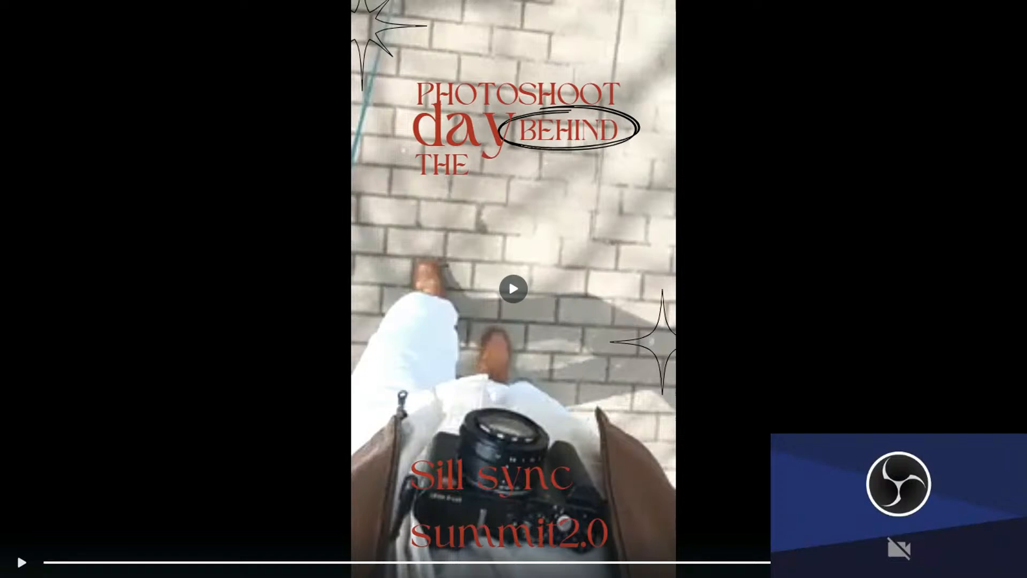
key("space")
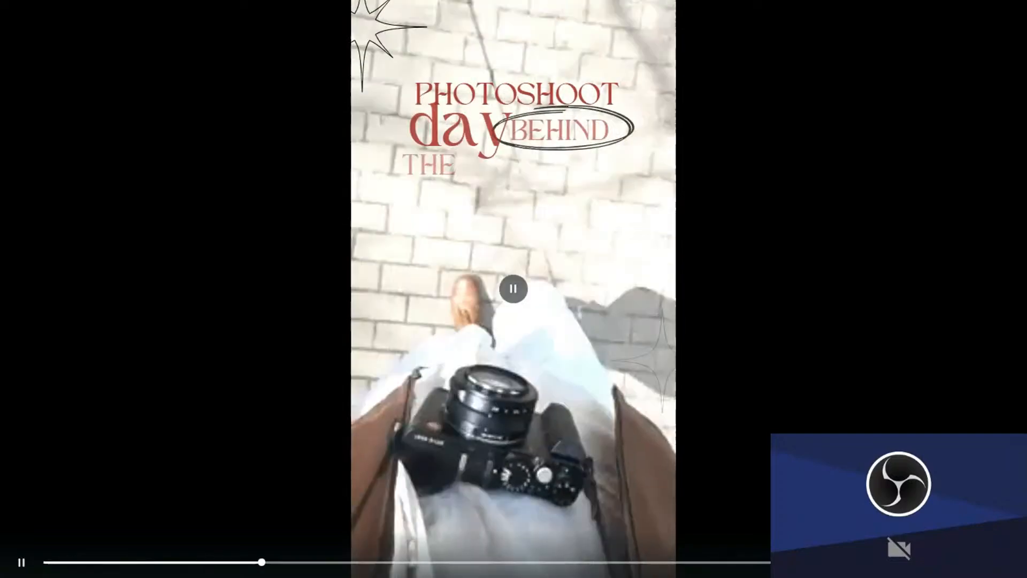
key("Escape")
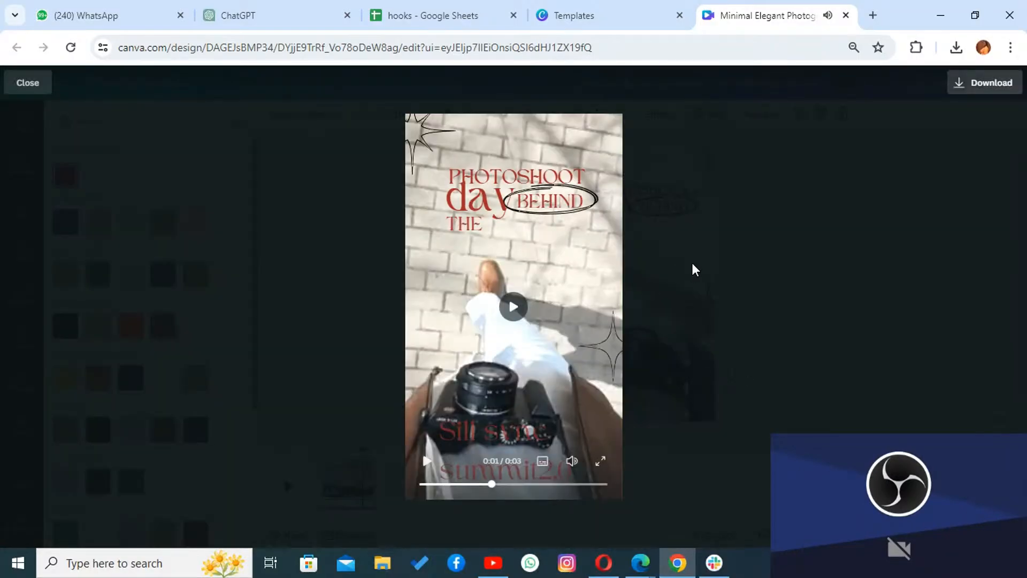
key("Escape")
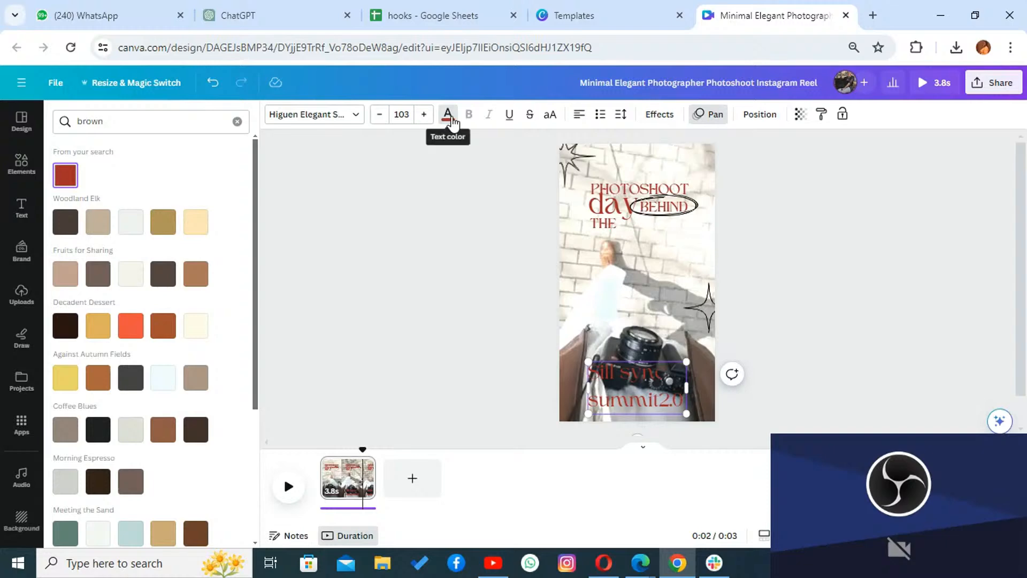
Step: Find the colour "white" for the selected text and apply it to all the text sharing the current red-brown colour
left_click(449, 115)
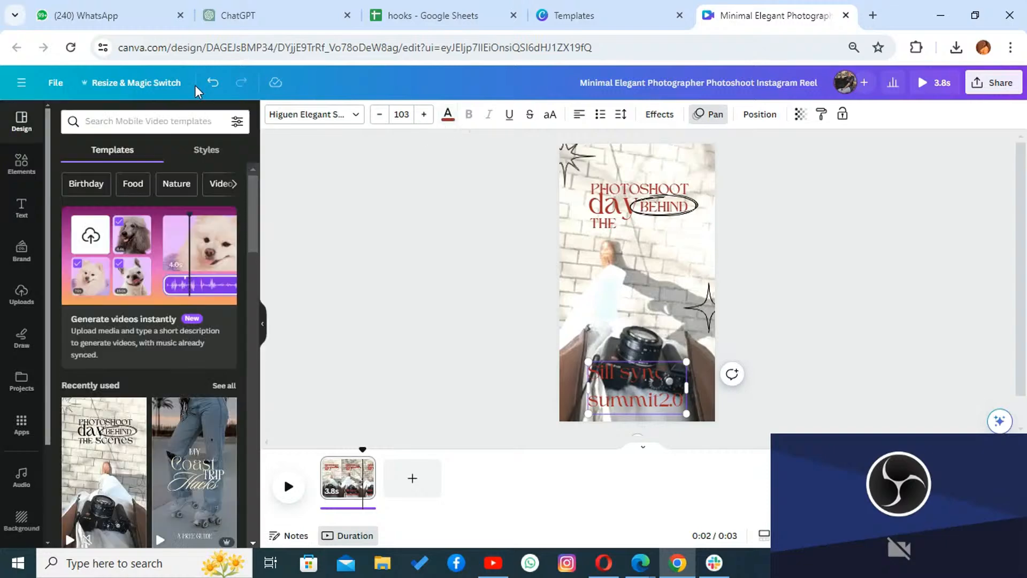
left_click(448, 115)
triple_click(164, 114)
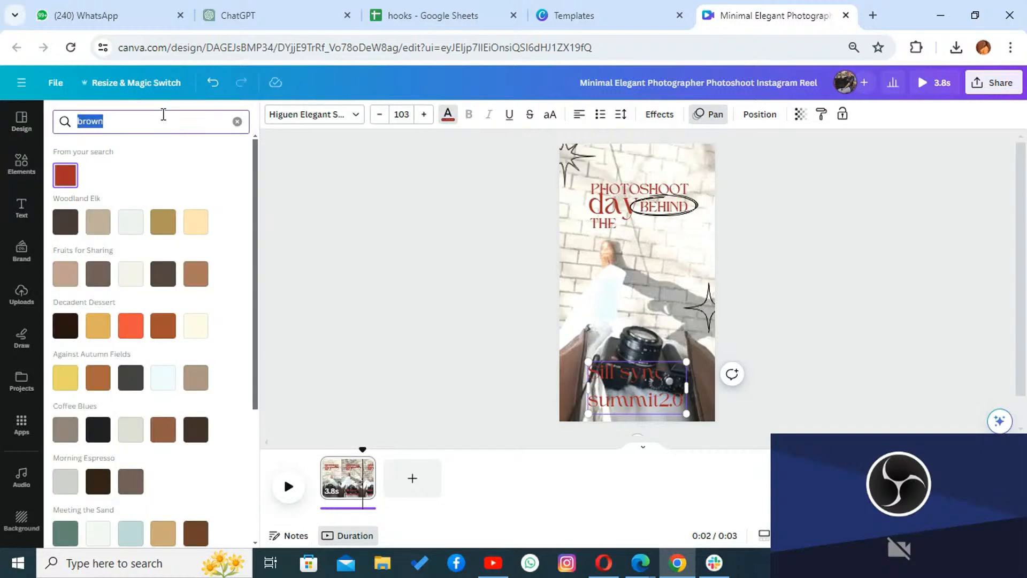
key("BackSpace")
type("whi")
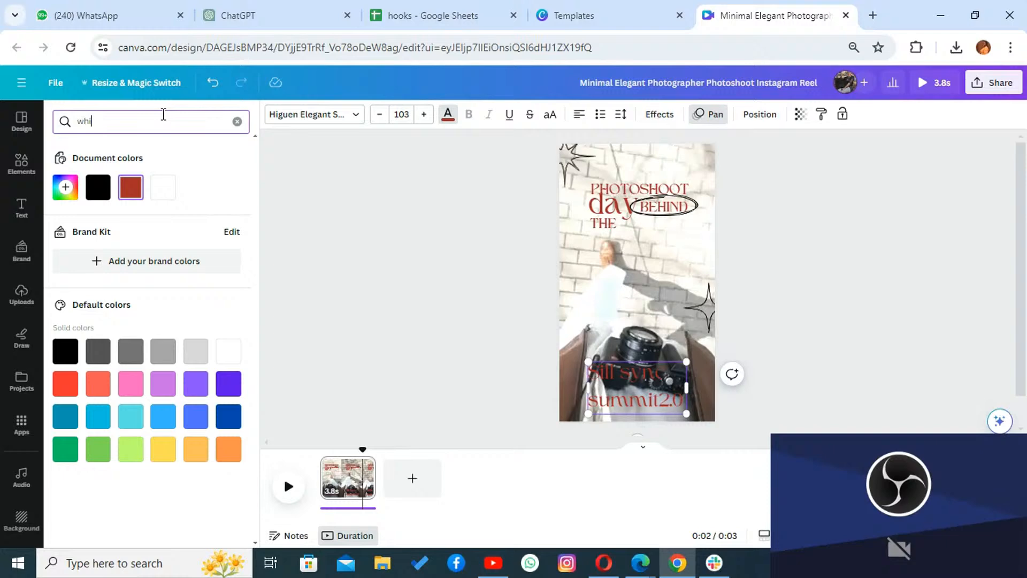
type("te")
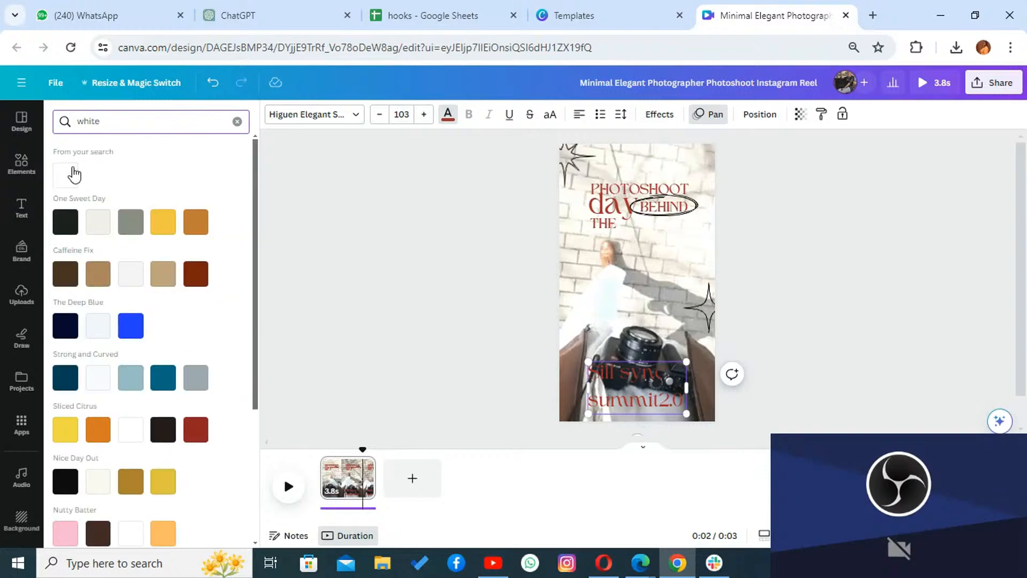
left_click(73, 174)
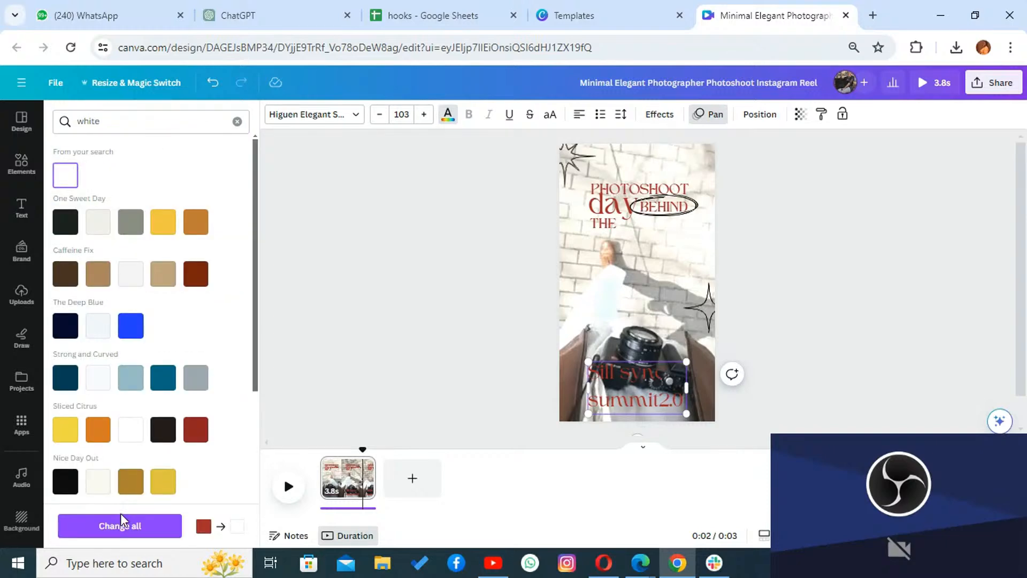
left_click(121, 521)
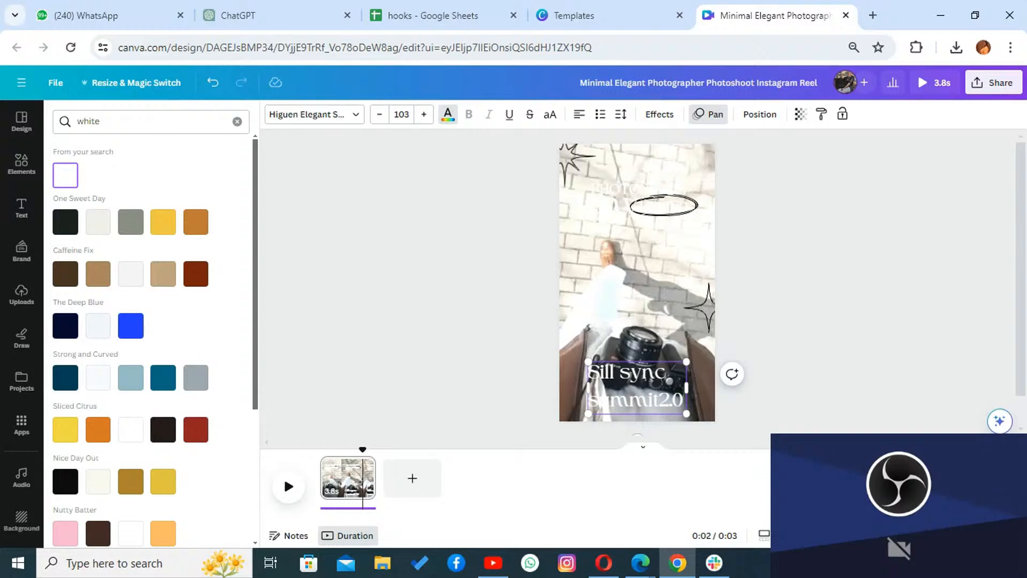
Step: Play the reel full screen to check how the white text reads over the video, and return to the editor
left_click(986, 535)
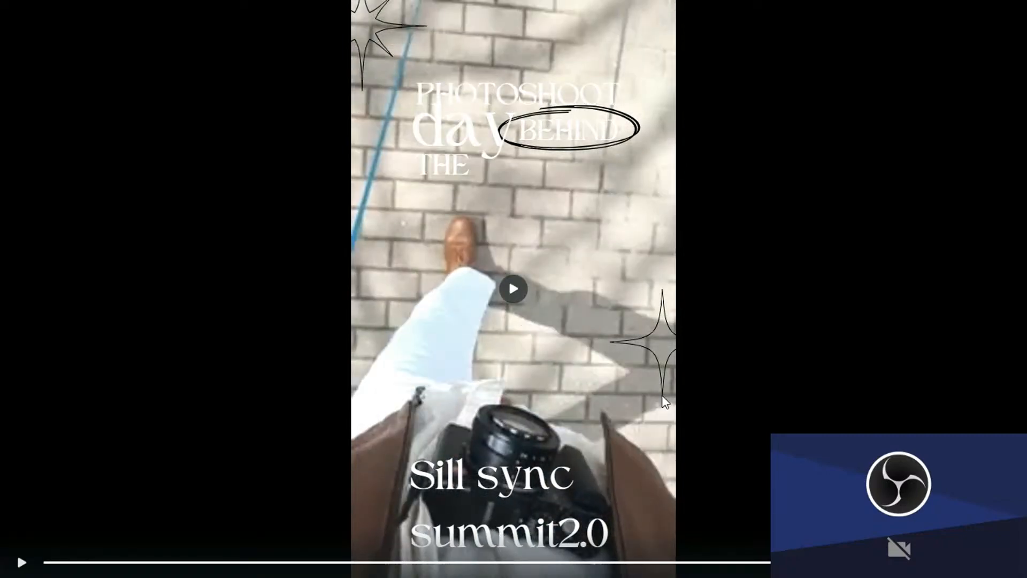
key("Escape")
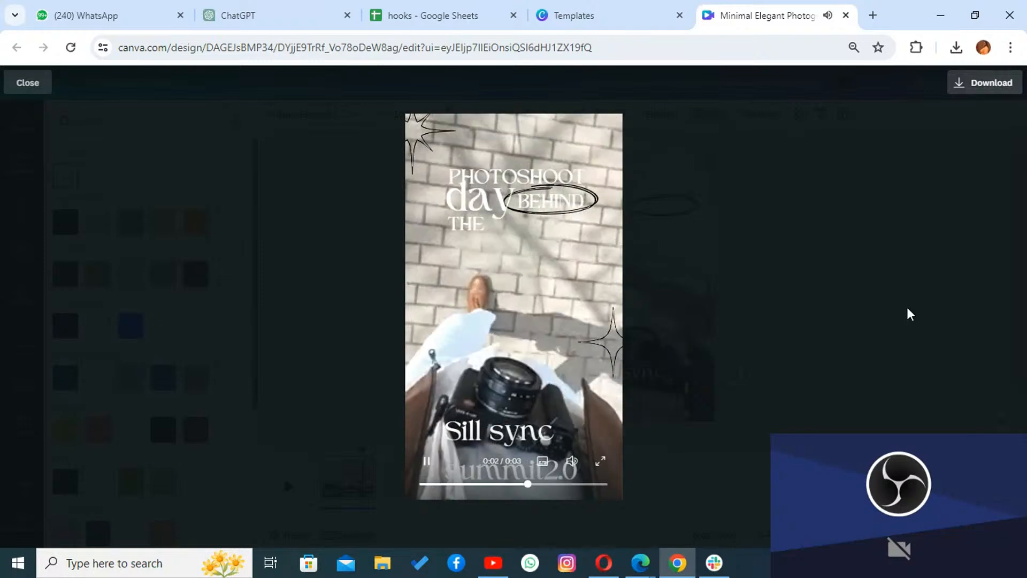
key("Escape")
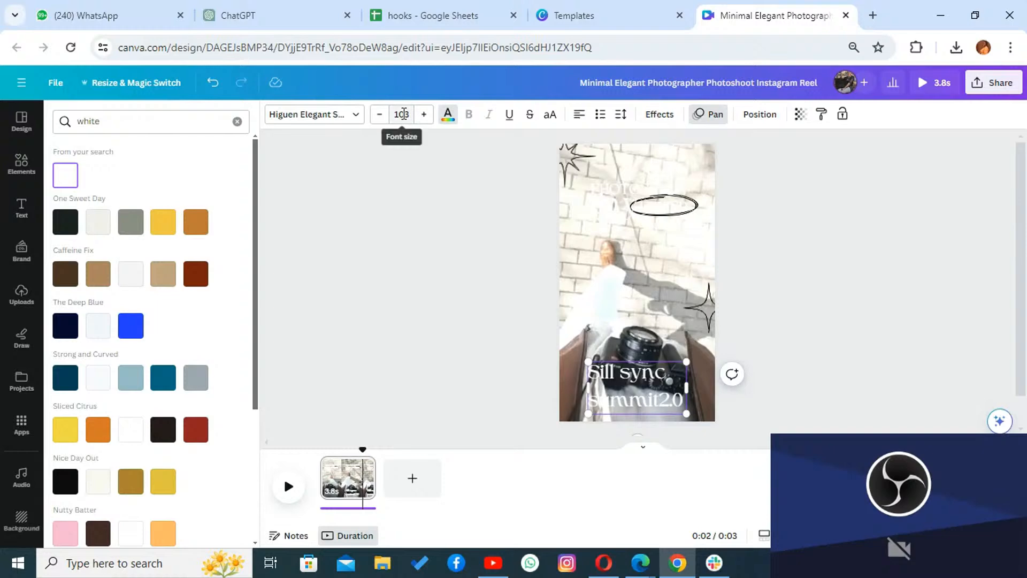
Step: Try font sizes 104 and 96 on the "Sill sync summit2.0" text, settling on 97
left_click(401, 114)
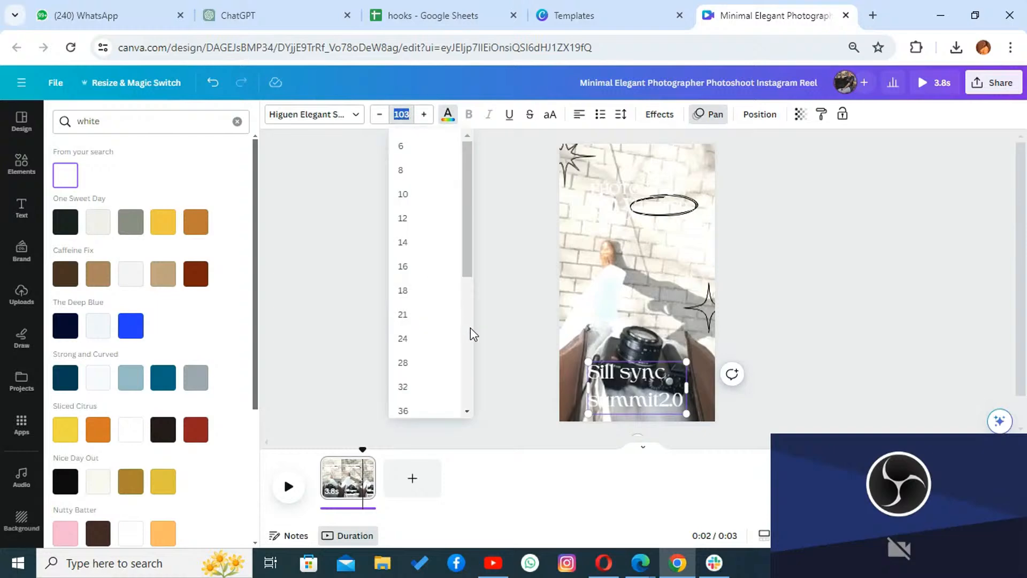
scroll(472, 335, "down", 5)
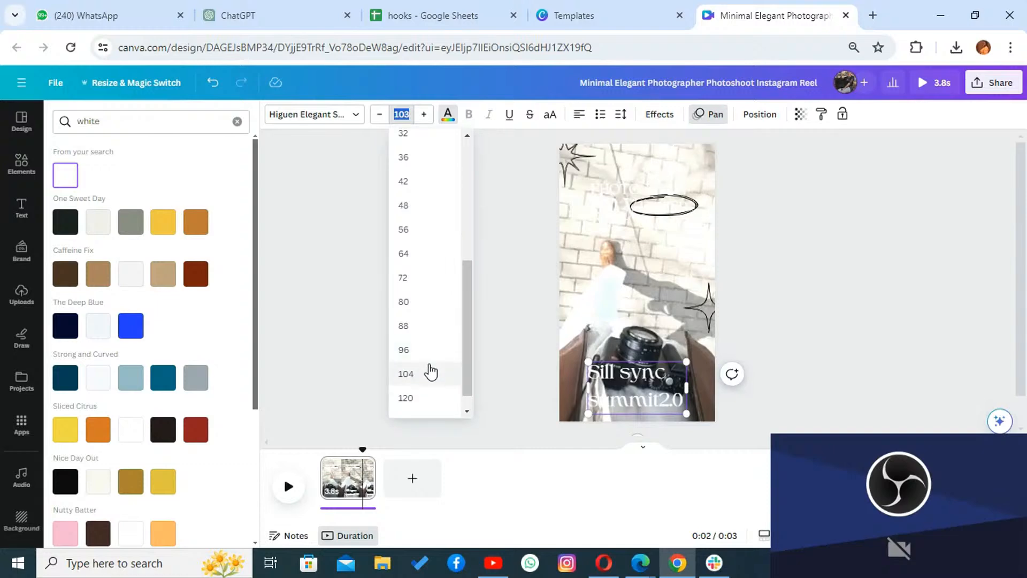
left_click(431, 373)
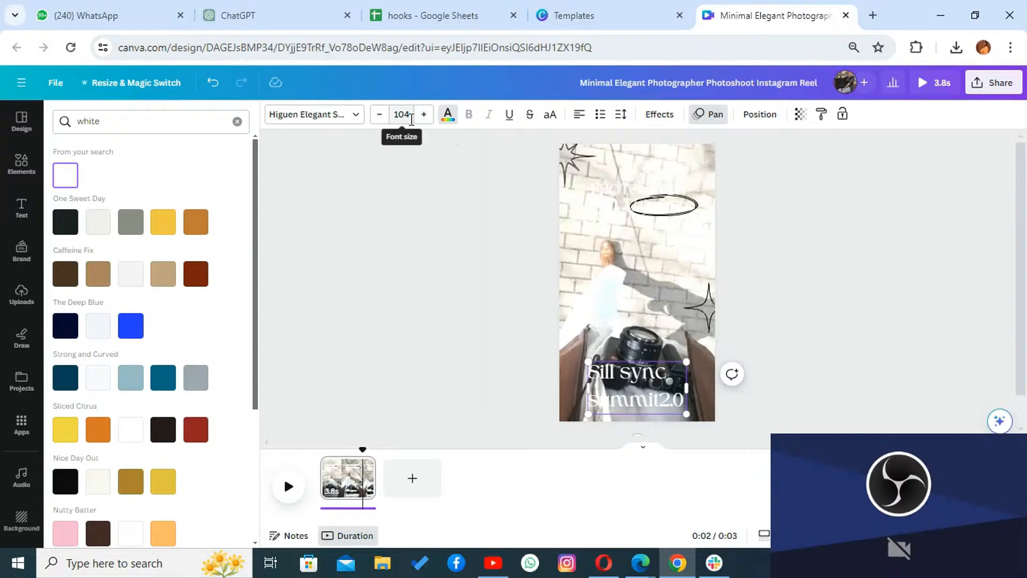
left_click(402, 114)
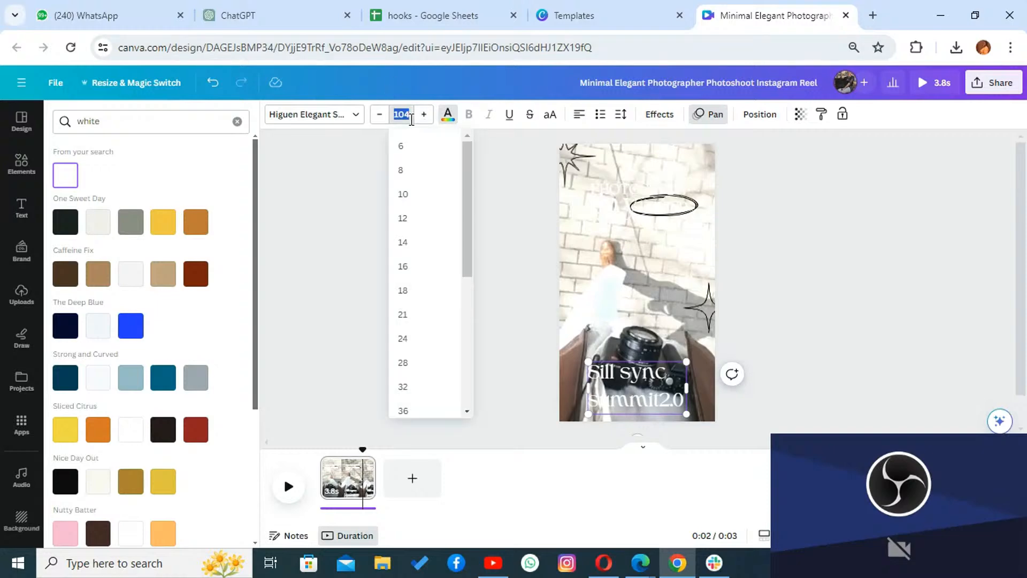
left_click(468, 331)
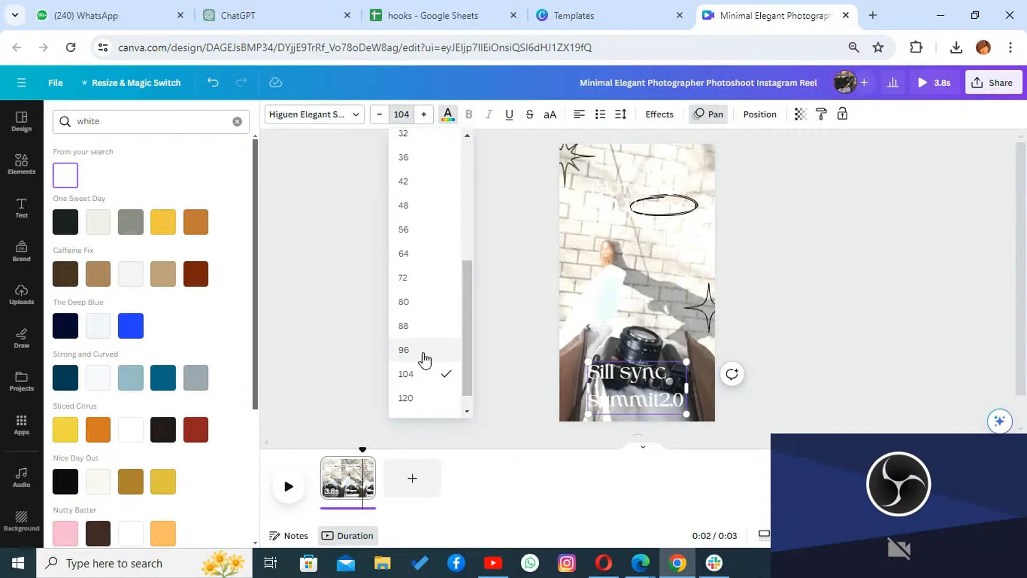
left_click(425, 355)
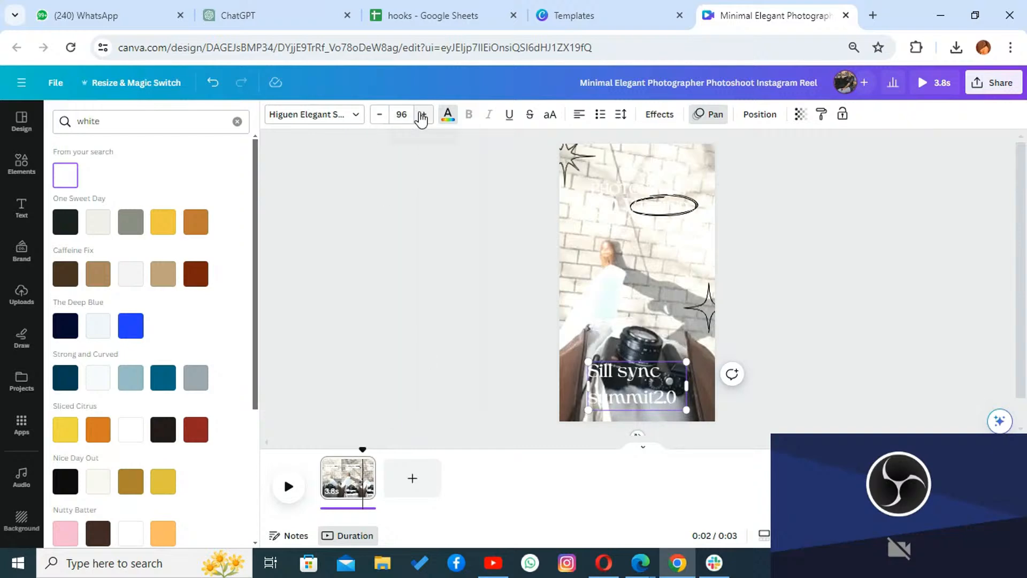
left_click(424, 114)
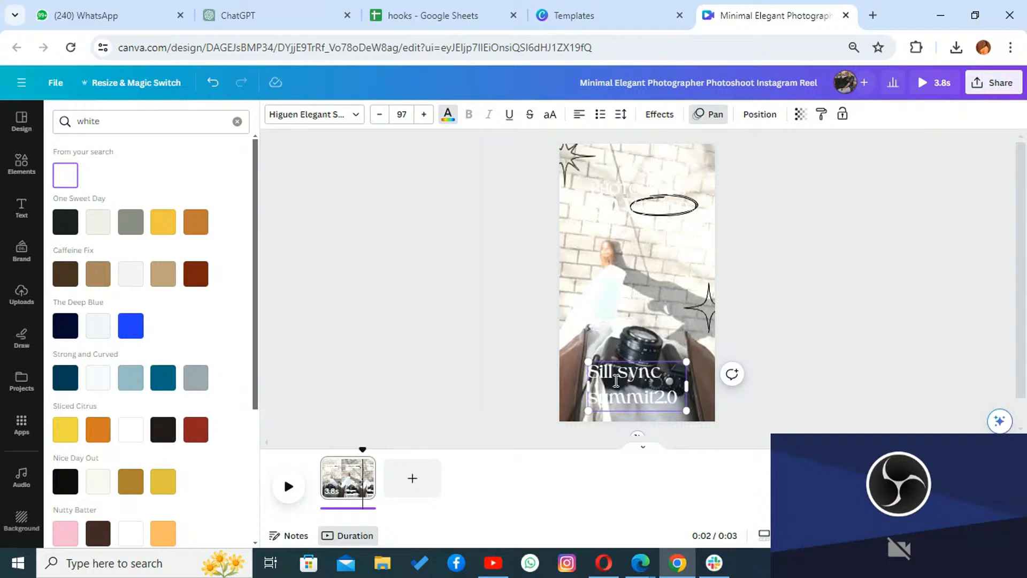
left_click_drag(616, 381, 542, 175)
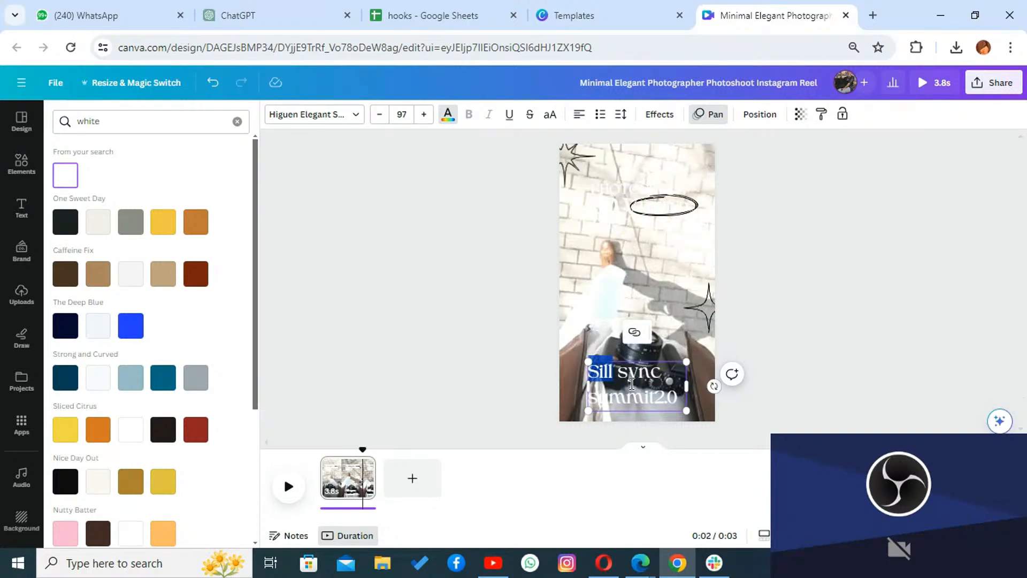
left_click(601, 316)
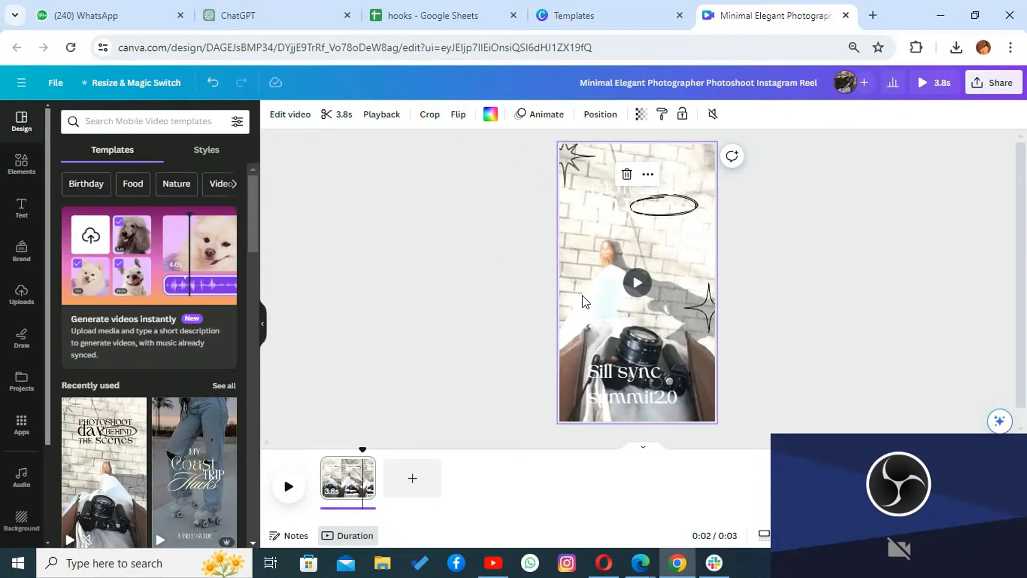
Step: Change the font of the "Sill sync summit2.0" text to Tenor Sans
left_click(610, 369)
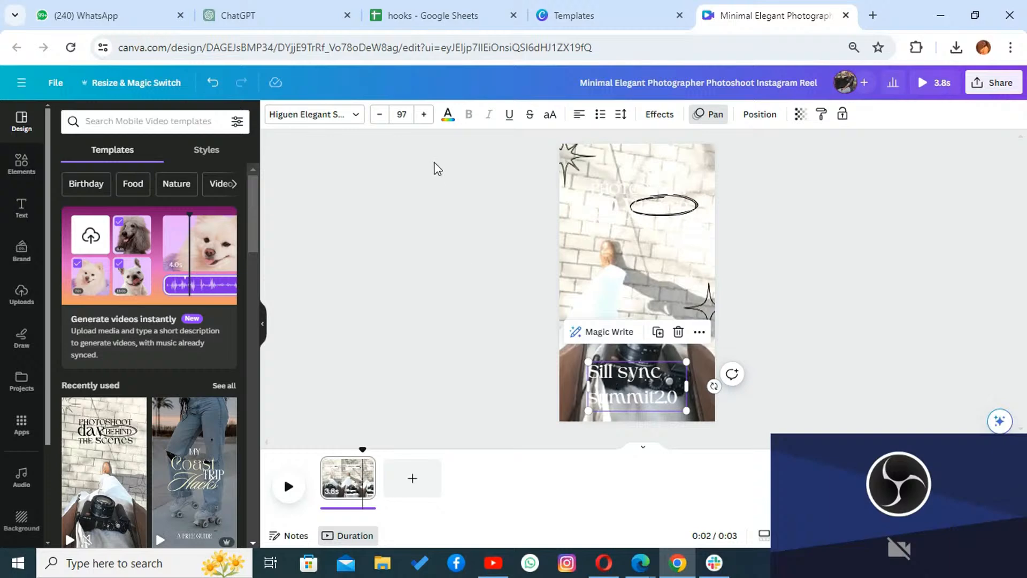
left_click(342, 119)
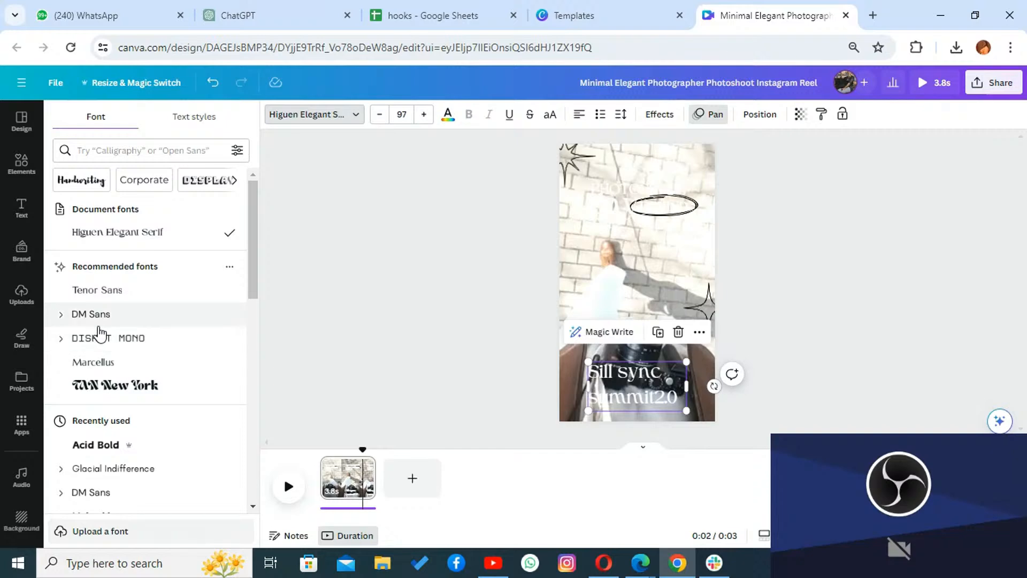
left_click(126, 303)
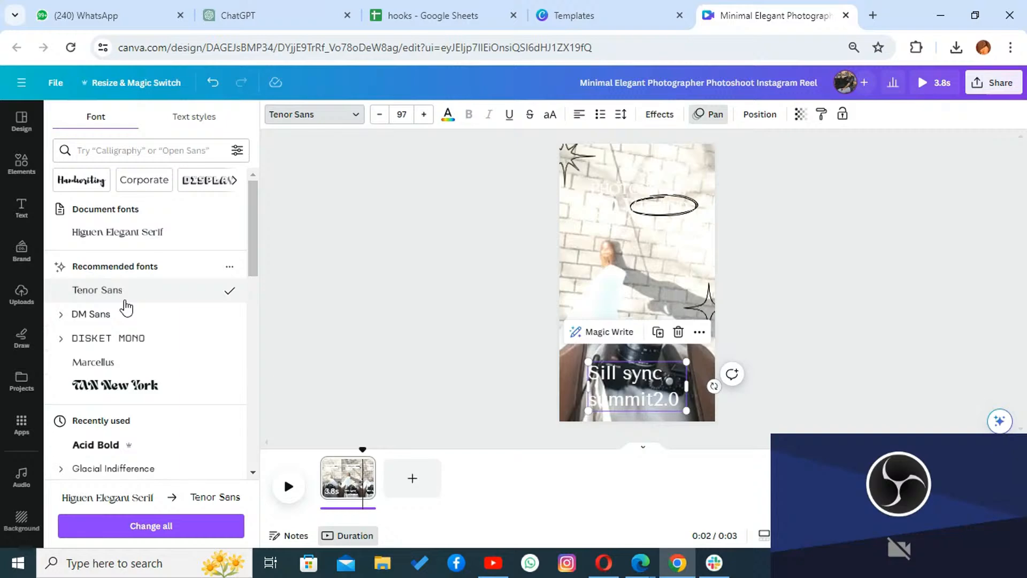
Step: Reduce the font size of the "Sill sync summit2.0" text to 74
left_click(382, 114)
left_click(382, 115)
left_click(382, 115)
left_click(383, 114)
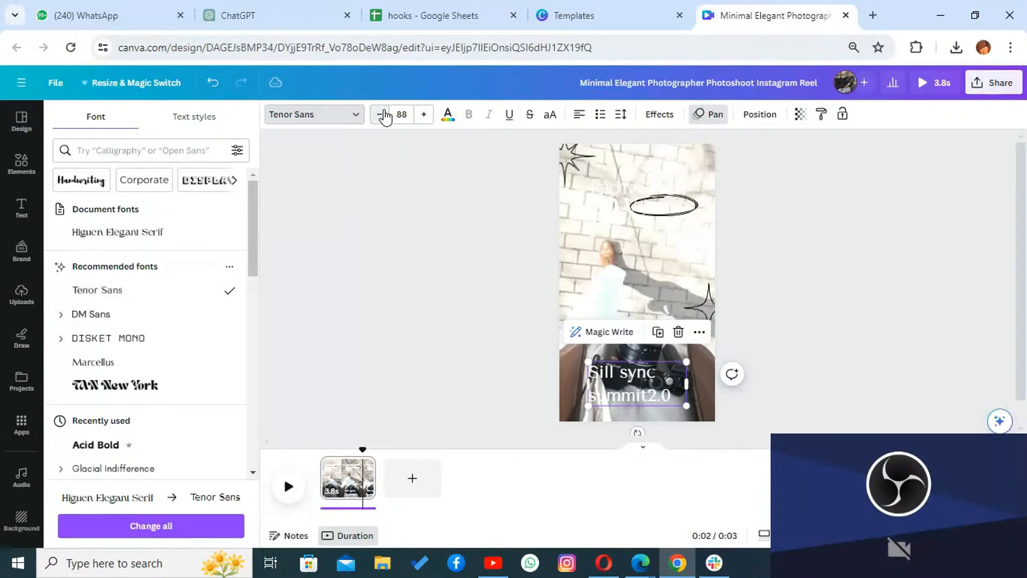
left_click(383, 114)
left_click(383, 115)
left_click(383, 114)
left_click(384, 114)
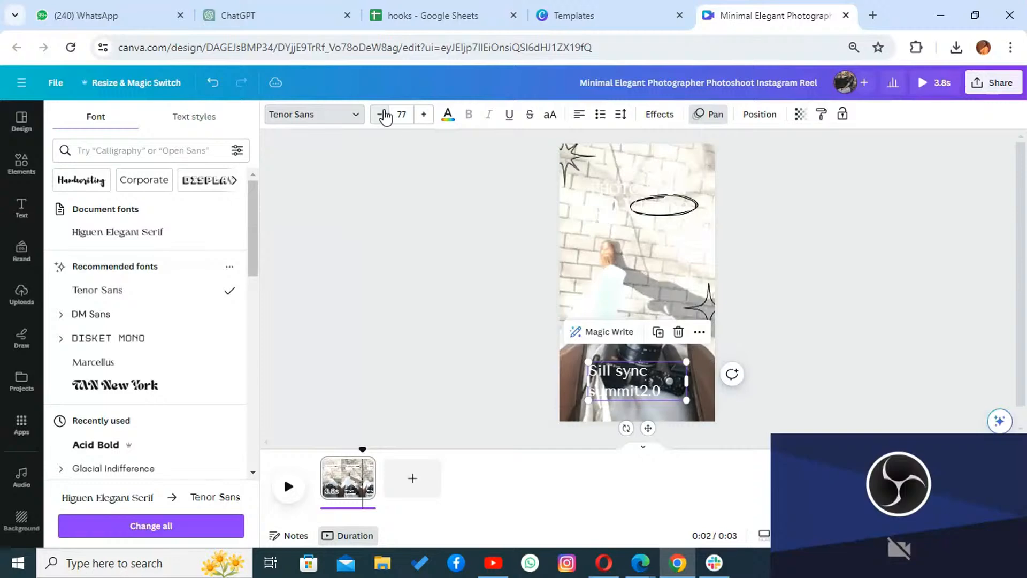
left_click(383, 114)
left_click(383, 114)
left_click(383, 115)
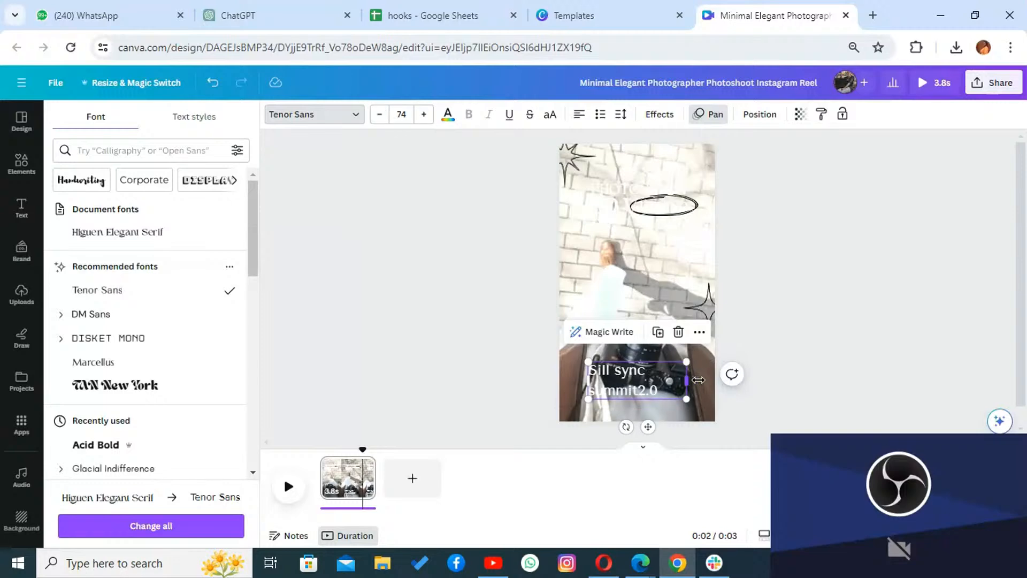
Step: Widen the "Sill sync summit2.0" text box on both sides, almost to the page edges, so the text fits on one line
left_click_drag(689, 379, 713, 379)
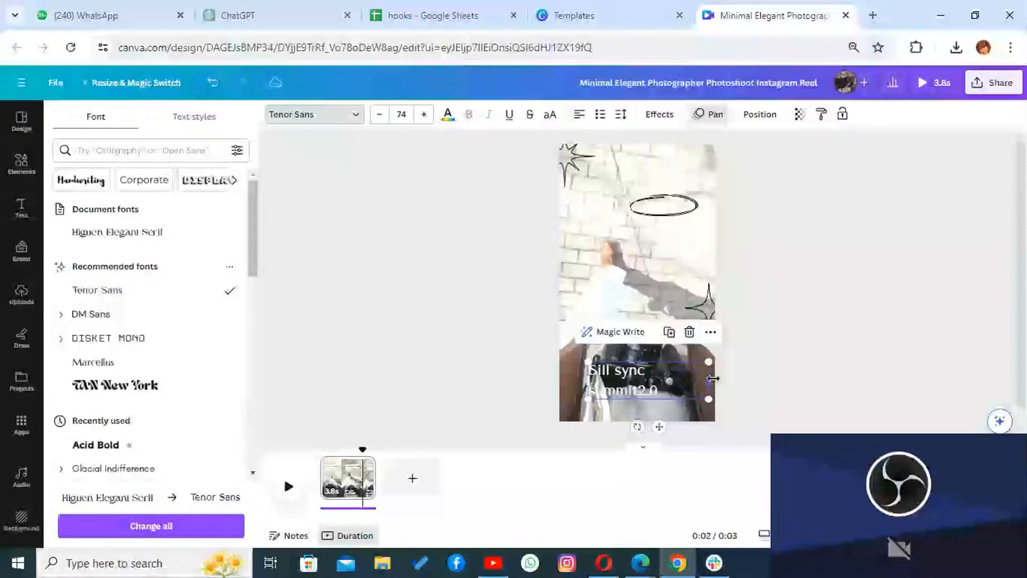
left_click_drag(589, 380, 562, 380)
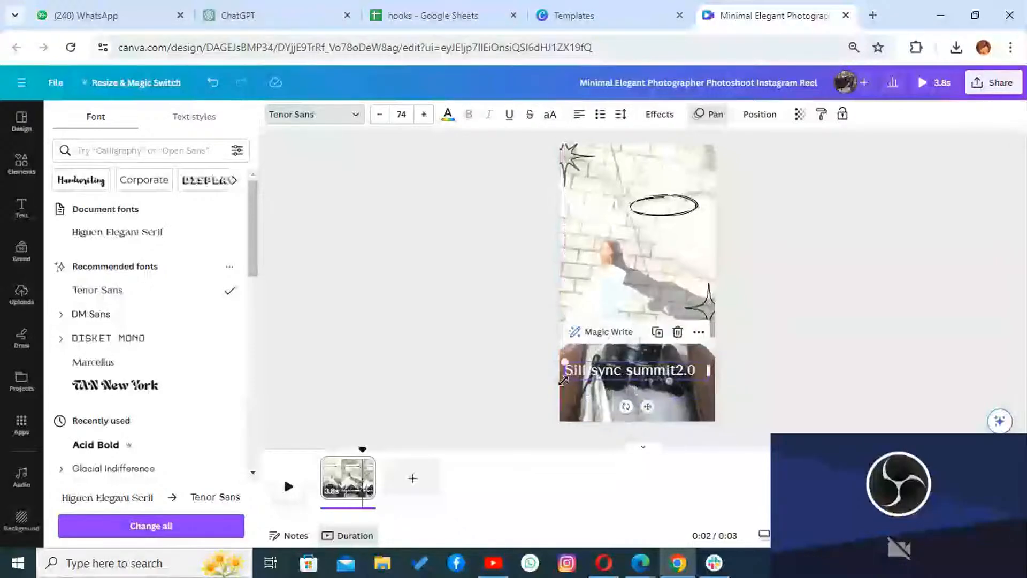
left_click(629, 306)
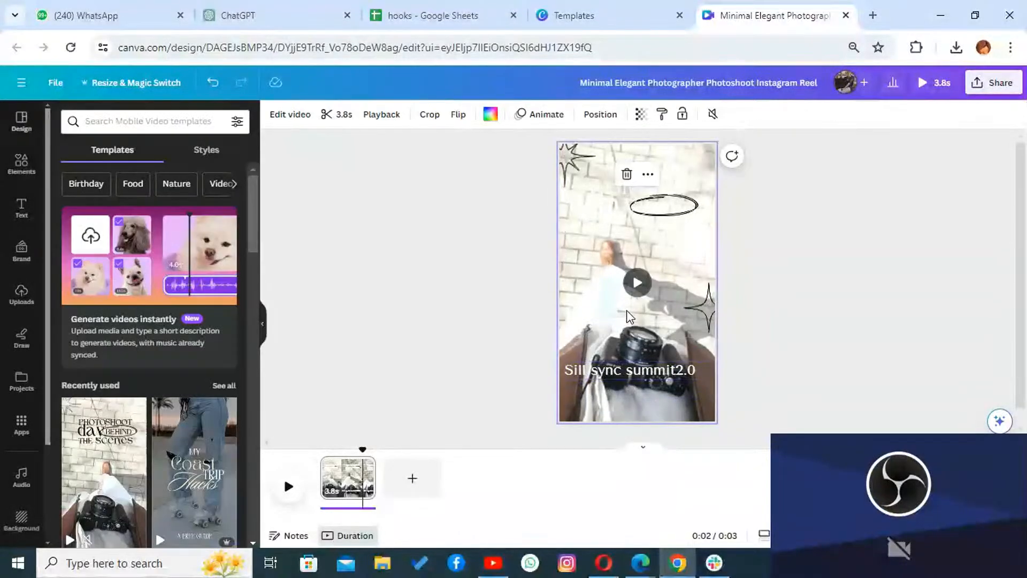
left_click(628, 370)
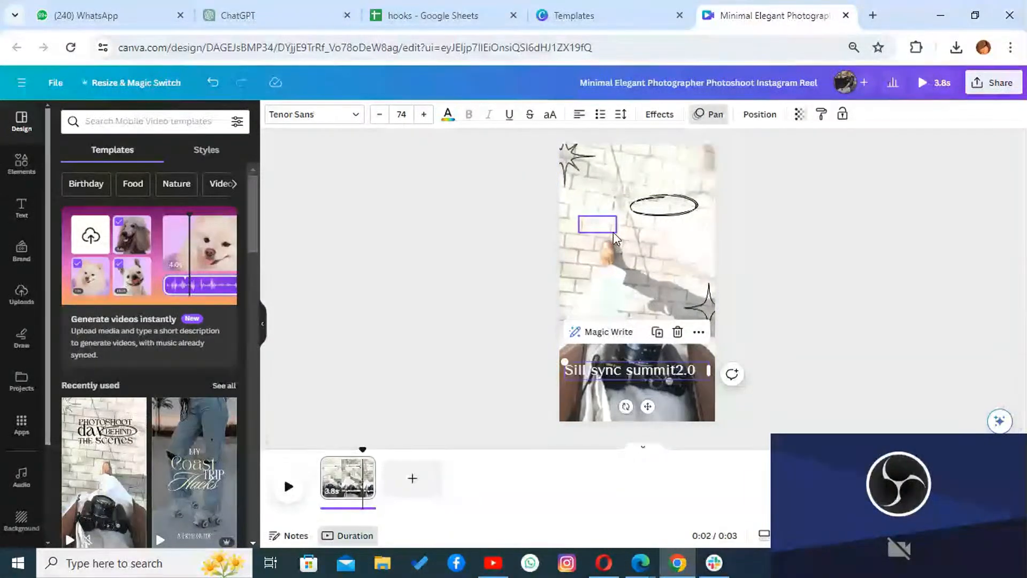
Step: Delete the three template text boxes below the "PHOTOSHOOT" heading, including the one inside the ellipse
left_click(613, 232)
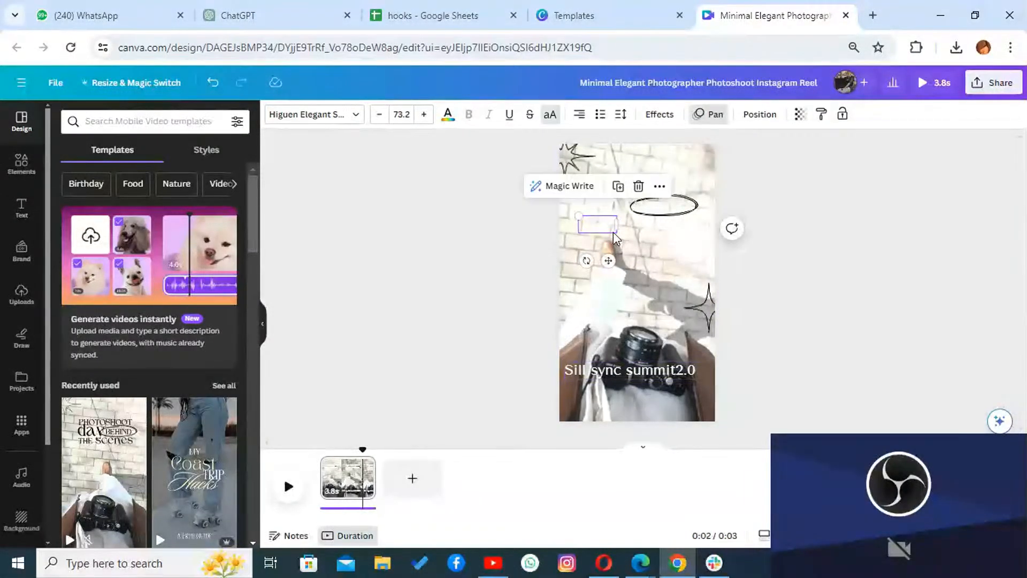
left_click(638, 187)
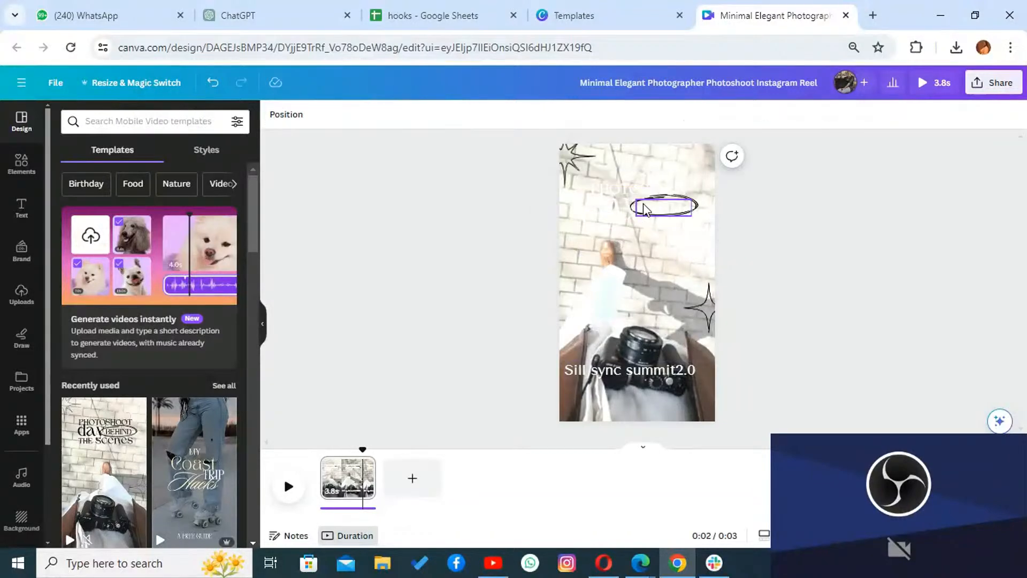
left_click(665, 213)
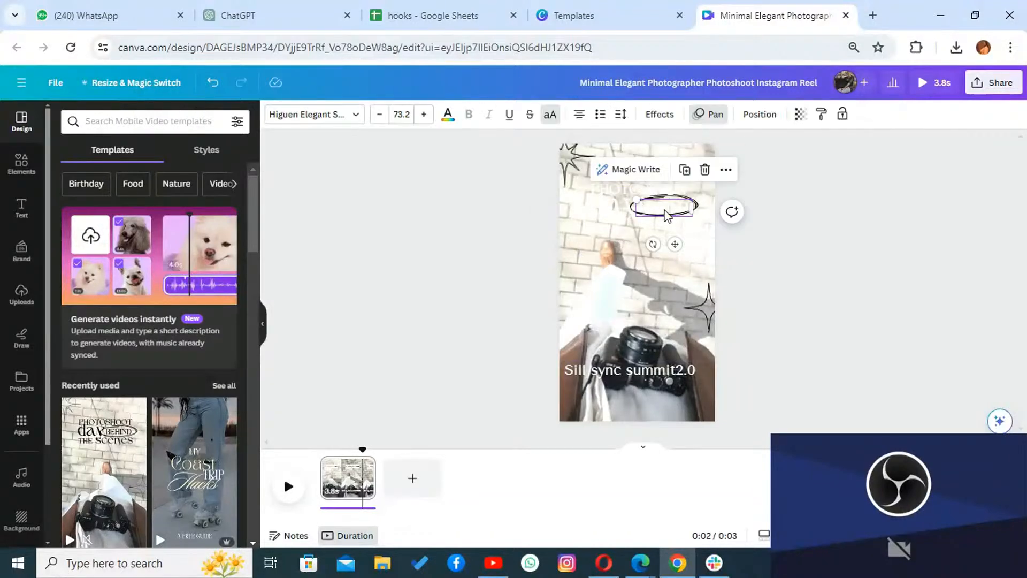
left_click(706, 170)
left_click(626, 199)
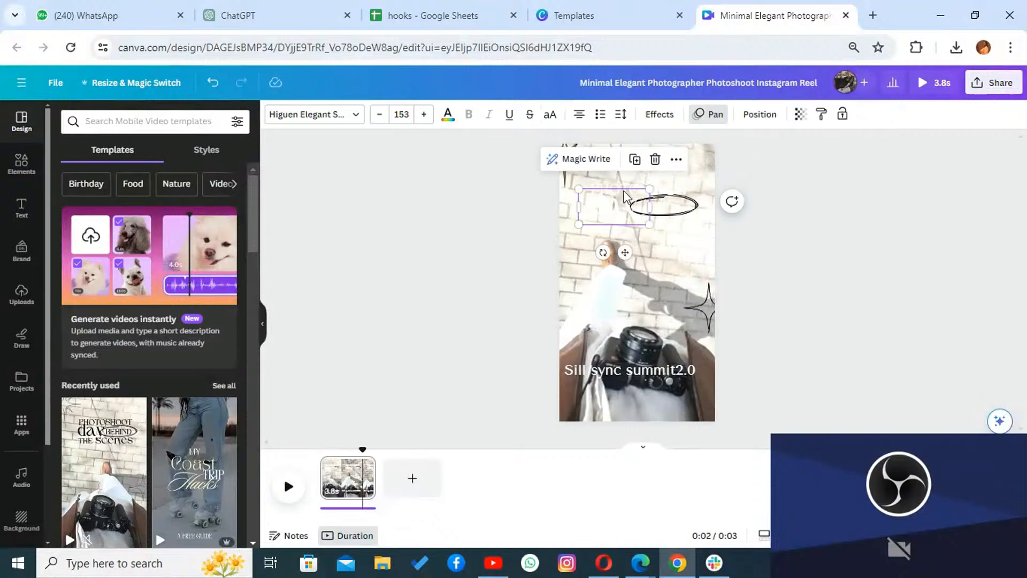
left_click(655, 159)
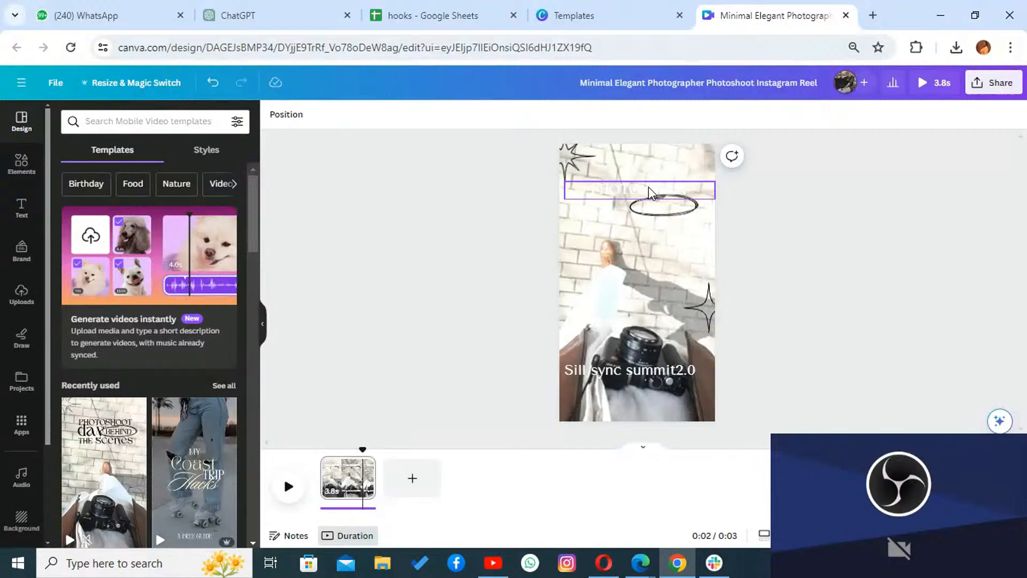
Step: Replace the "PHOTOSHOOT" heading text with "VIDEO EDTING TIPS"
left_click(648, 188)
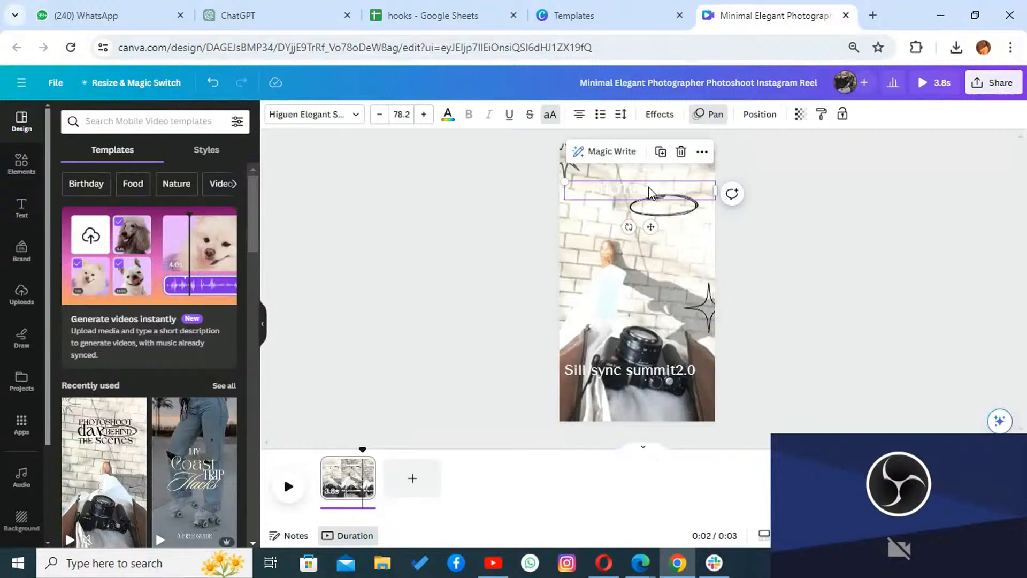
left_click(648, 188)
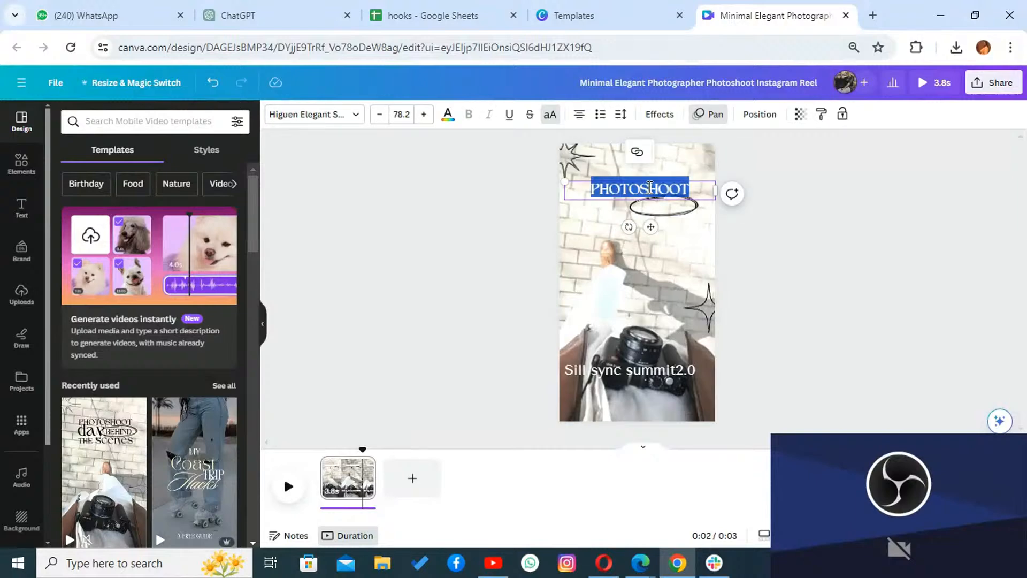
key("BackSpace")
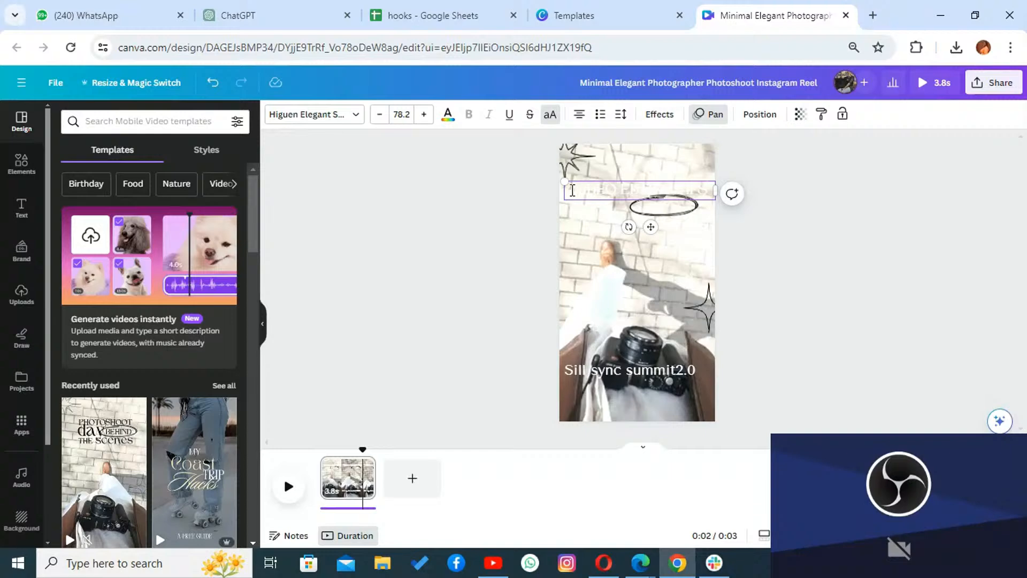
Step: Colour the whole "VIDEO EDTING TIPS" heading with the near-black shade of the One Sweet Day palette
left_click_drag(579, 190, 708, 192)
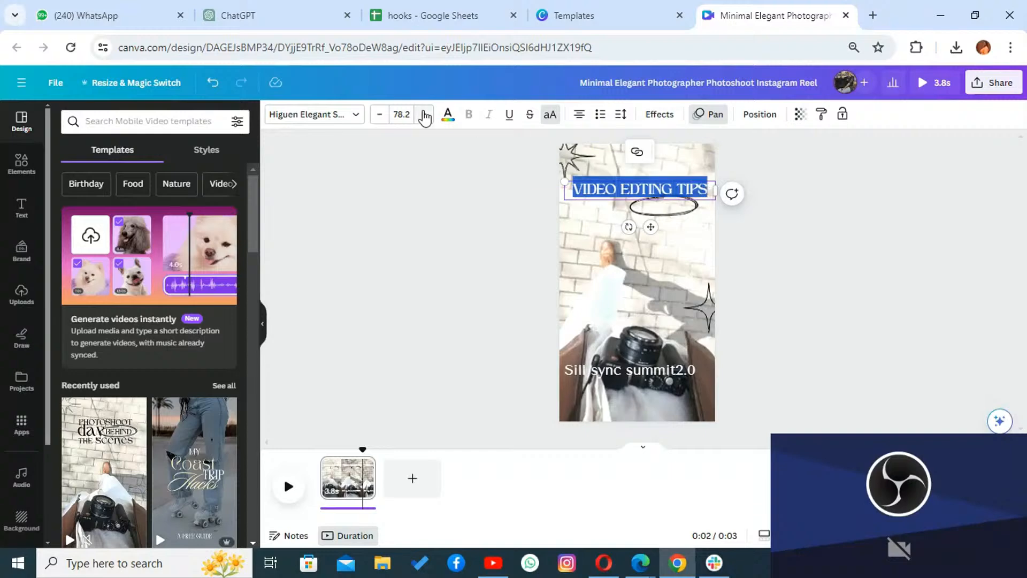
left_click(448, 118)
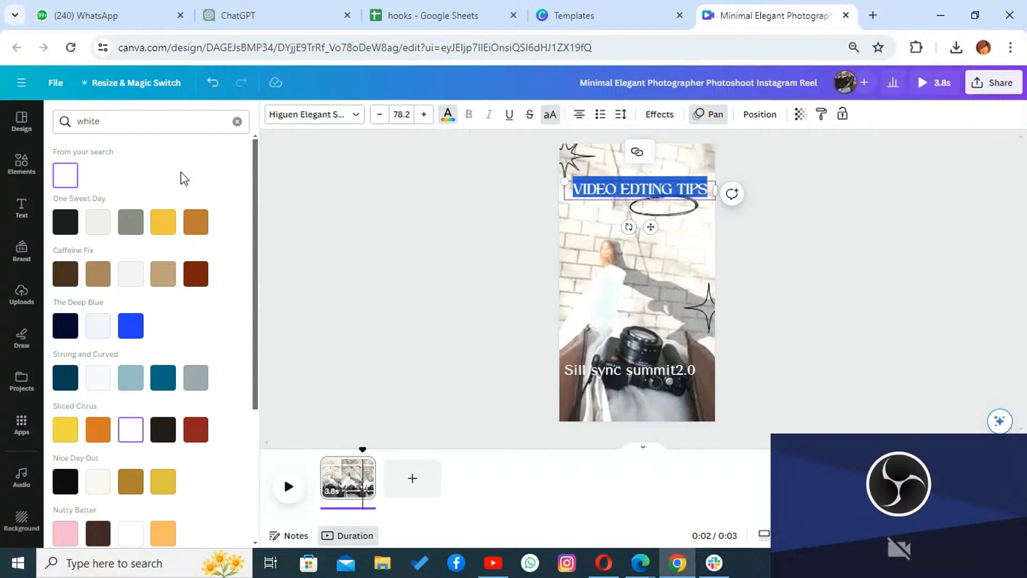
left_click(64, 225)
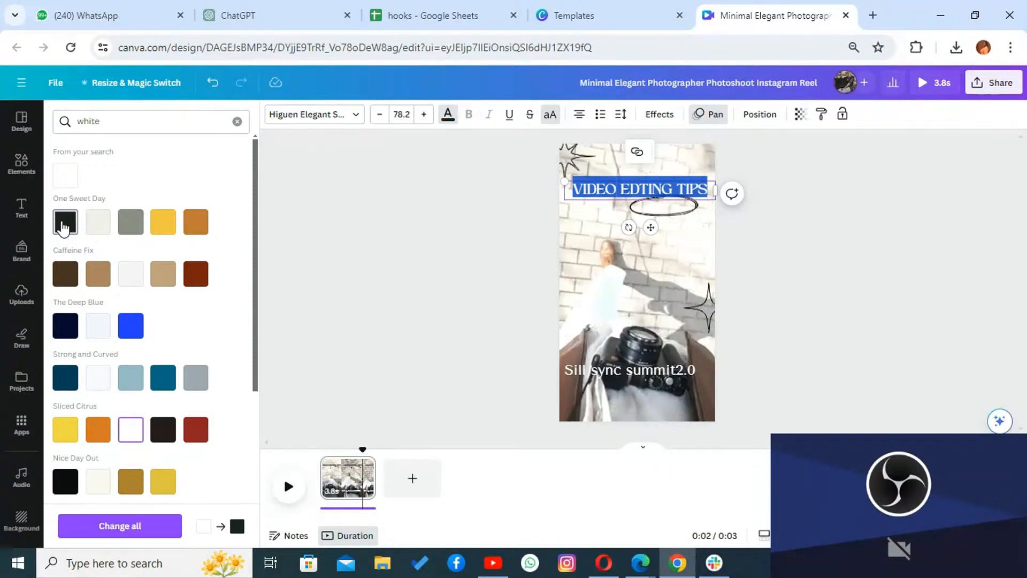
left_click(645, 236)
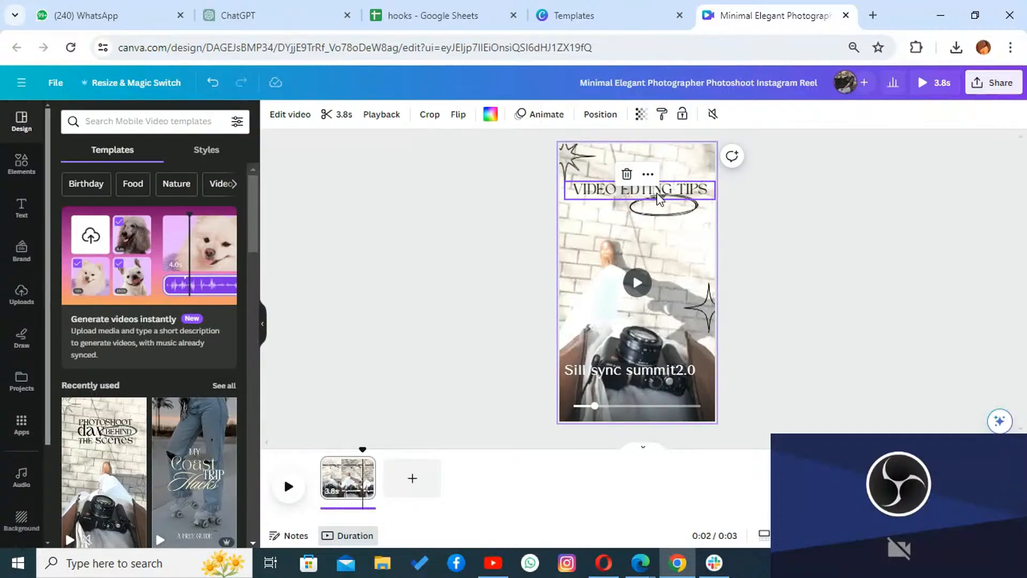
Step: Set the whole "VIDEO EDTING TIPS" heading in the Balloon Extra Bold font, found by searching the fonts for "bold"
left_click(607, 199)
double_click(623, 193)
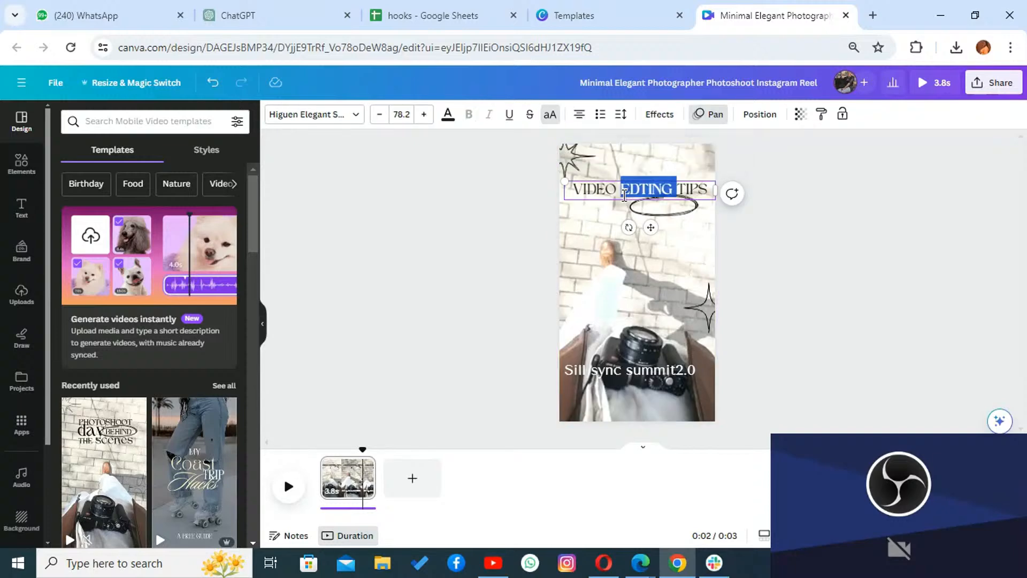
left_click(704, 191)
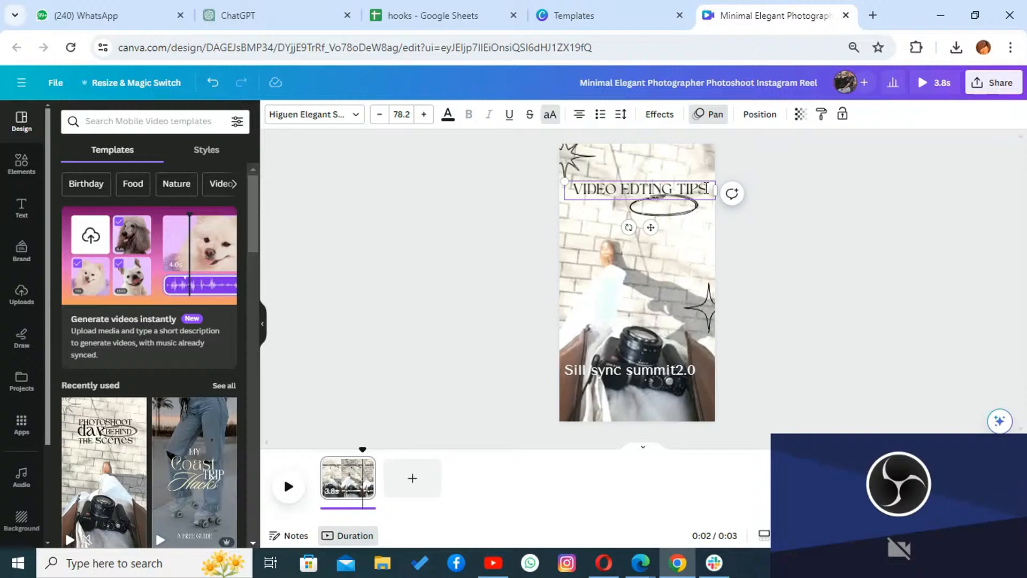
left_click_drag(707, 189, 589, 202)
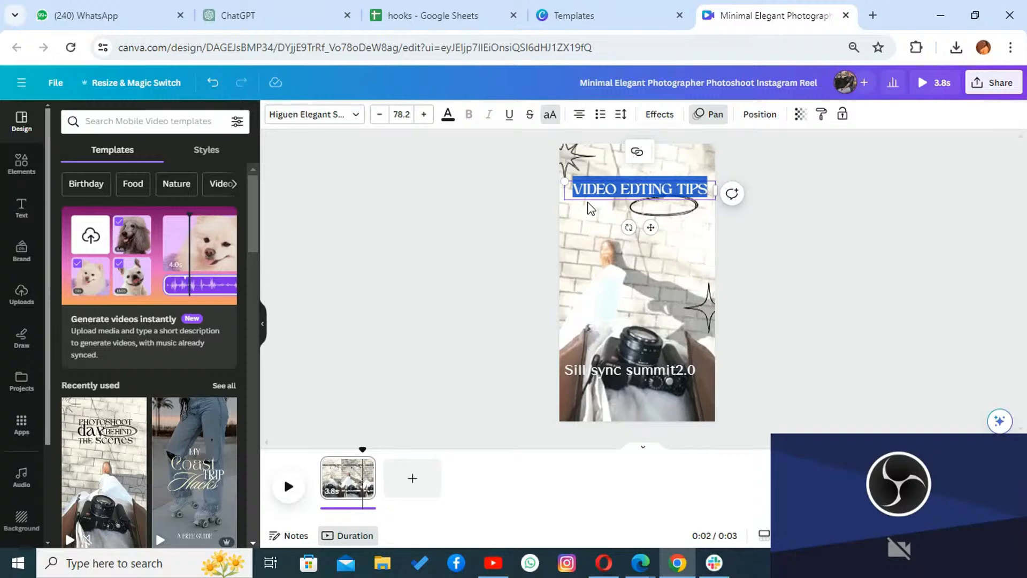
left_click(351, 119)
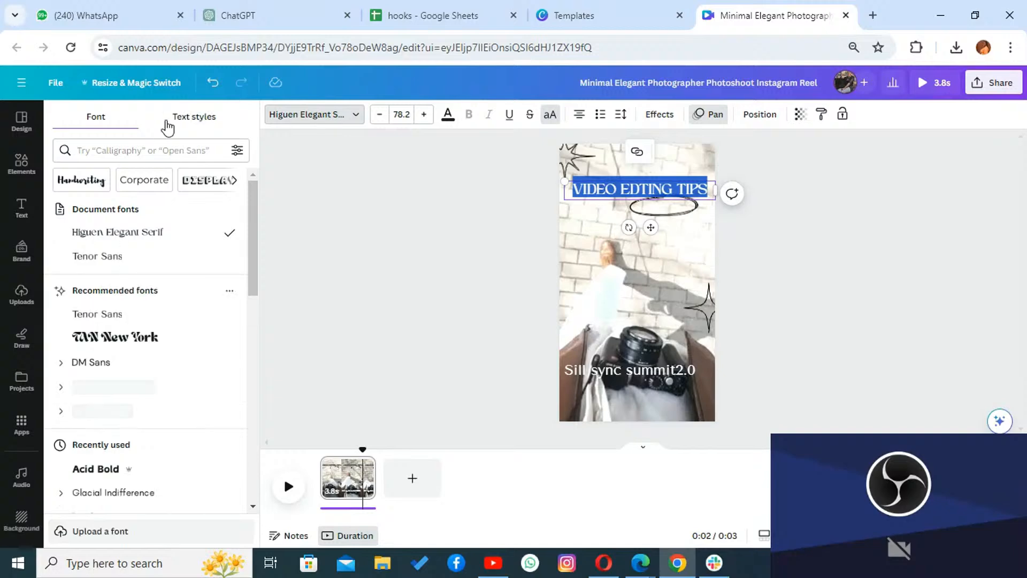
left_click(158, 152)
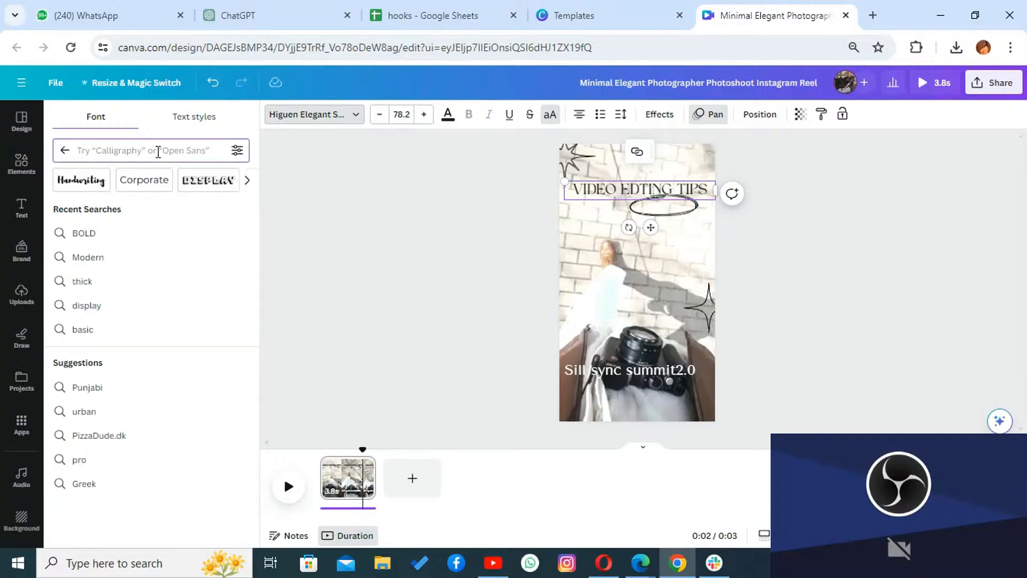
type("bold")
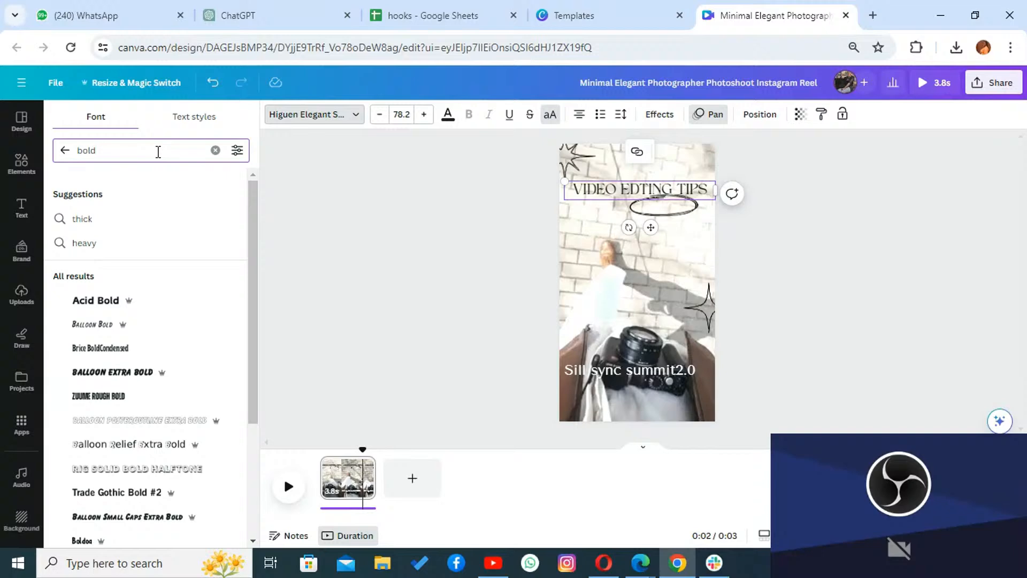
left_click(109, 378)
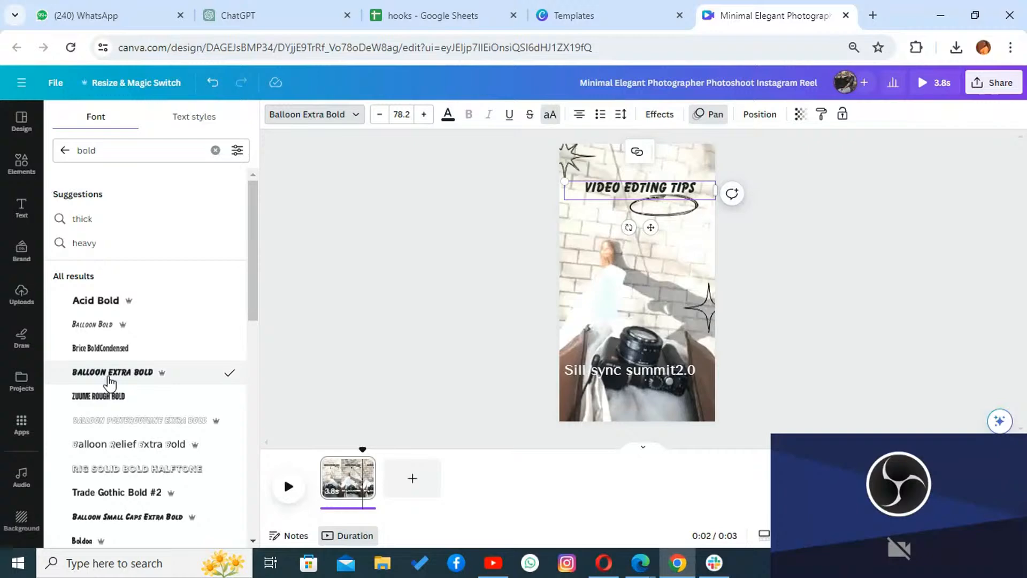
Step: Enlarge the "VIDEO EDTING TIPS" heading to font size 98.2 and deselect it
left_click(422, 125)
left_click(422, 125)
left_click(422, 127)
left_click(423, 126)
double_click(422, 125)
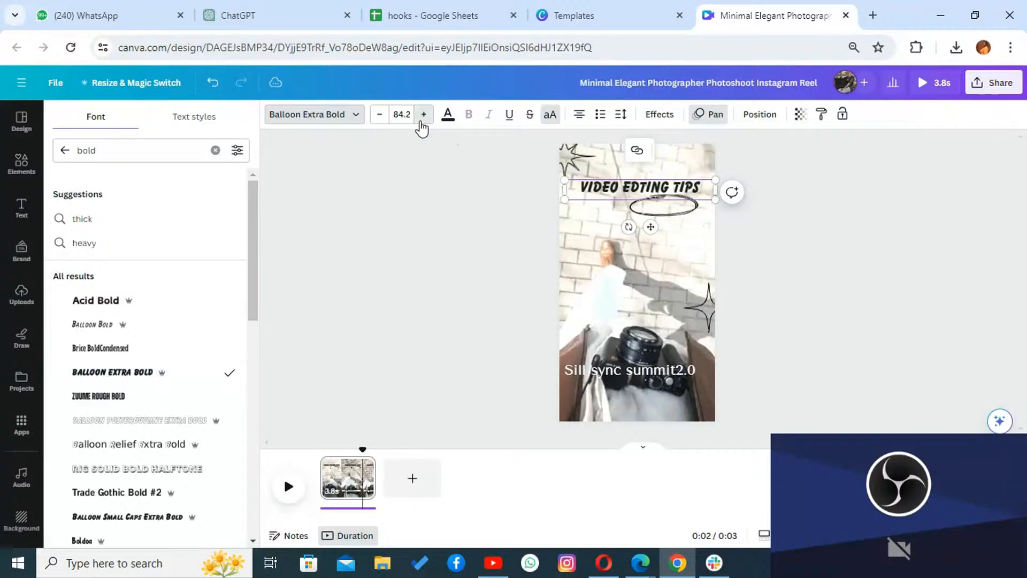
double_click(422, 125)
double_click(422, 125)
double_click(422, 126)
left_click(422, 126)
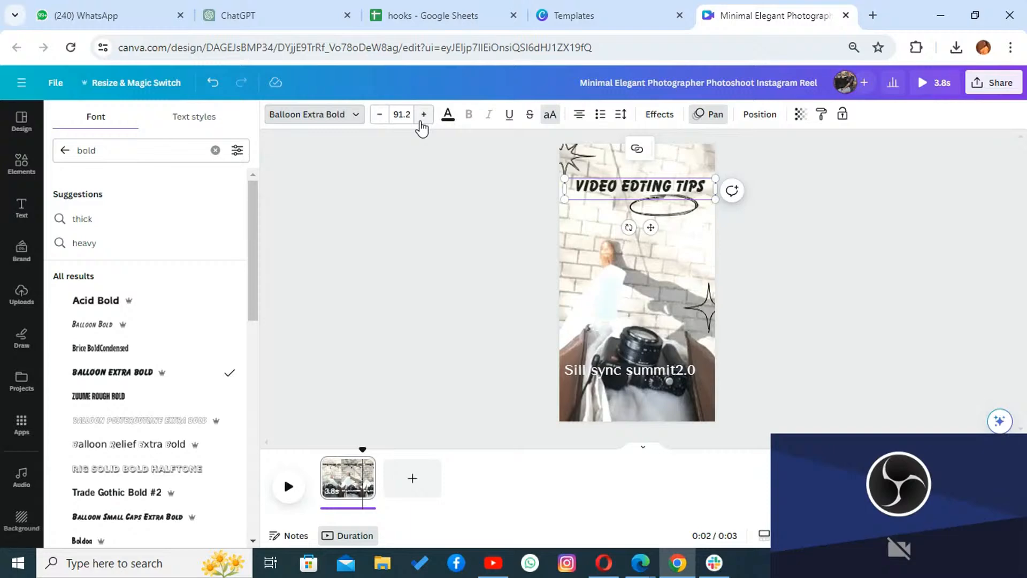
double_click(422, 126)
left_click(422, 125)
double_click(423, 126)
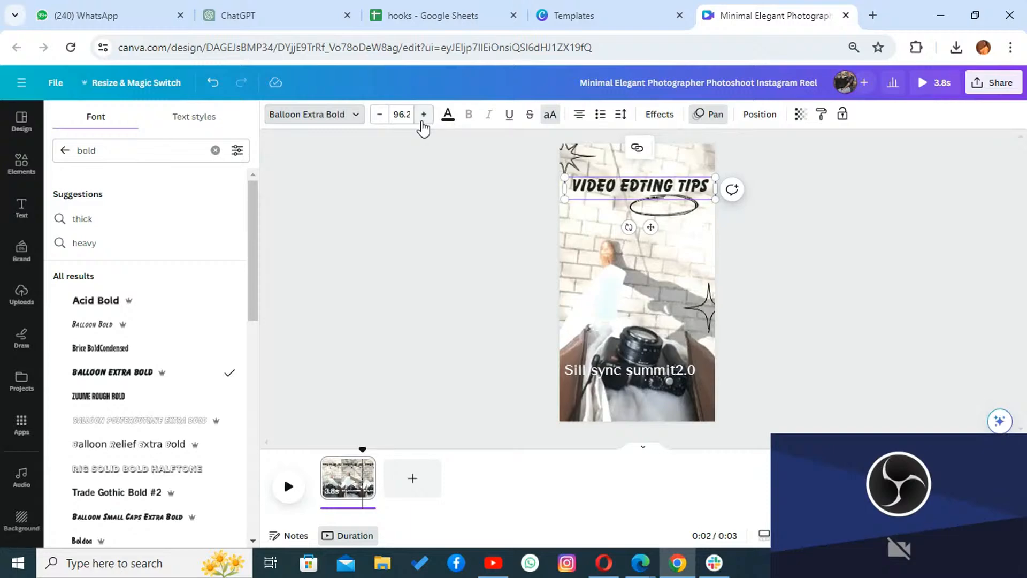
left_click(423, 126)
left_click(423, 126)
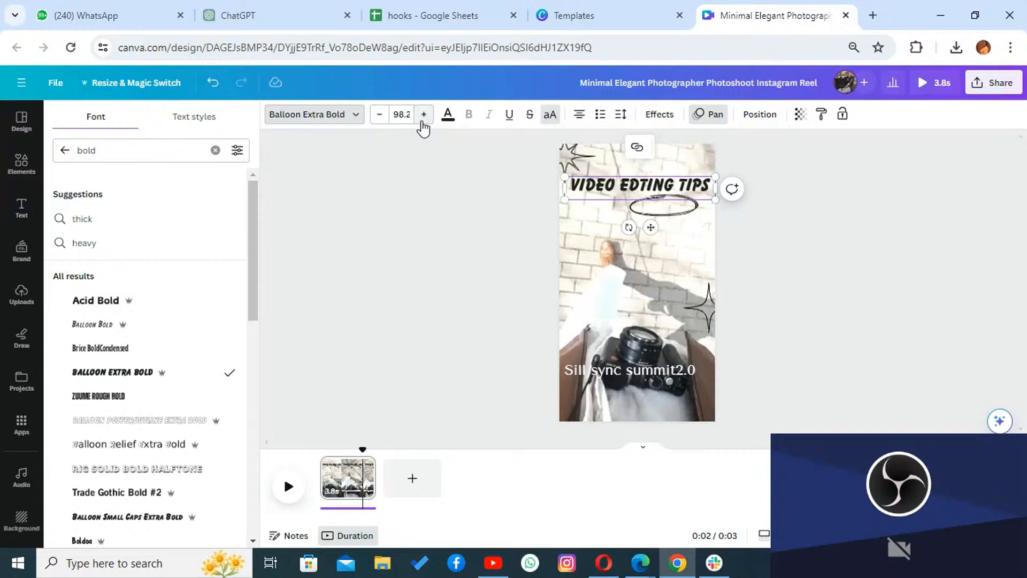
left_click(628, 266)
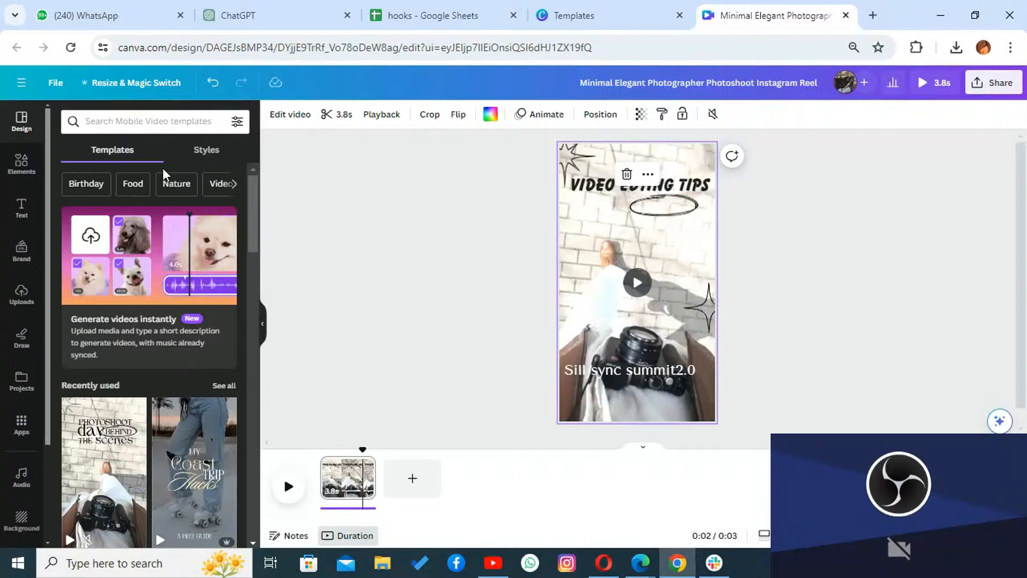
Step: Add the recently used animated white circle-and-crosshair graphic to the page and place it over the lower-right corner, partly beyond the edge
left_click(21, 170)
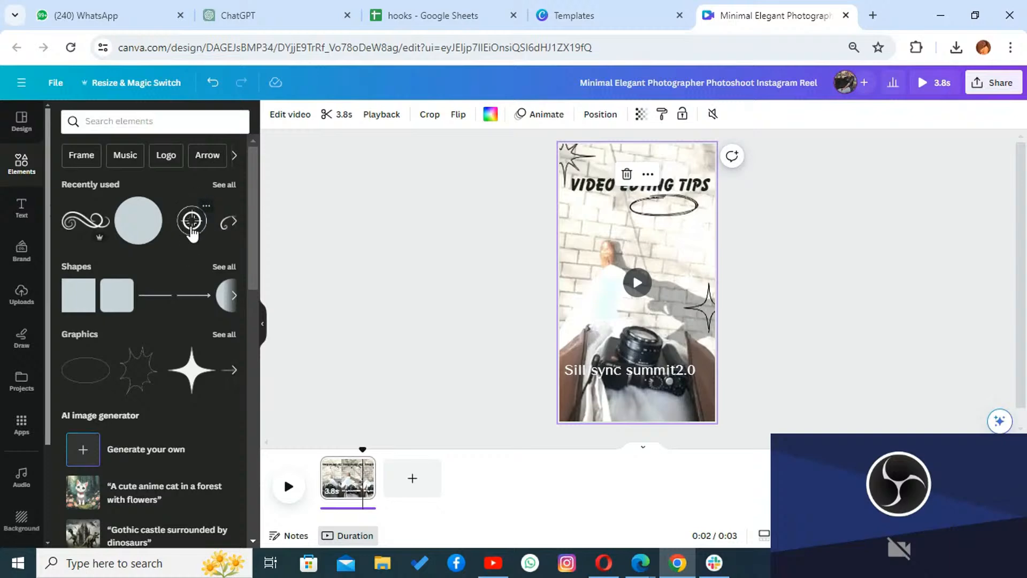
left_click_drag(191, 229, 668, 163)
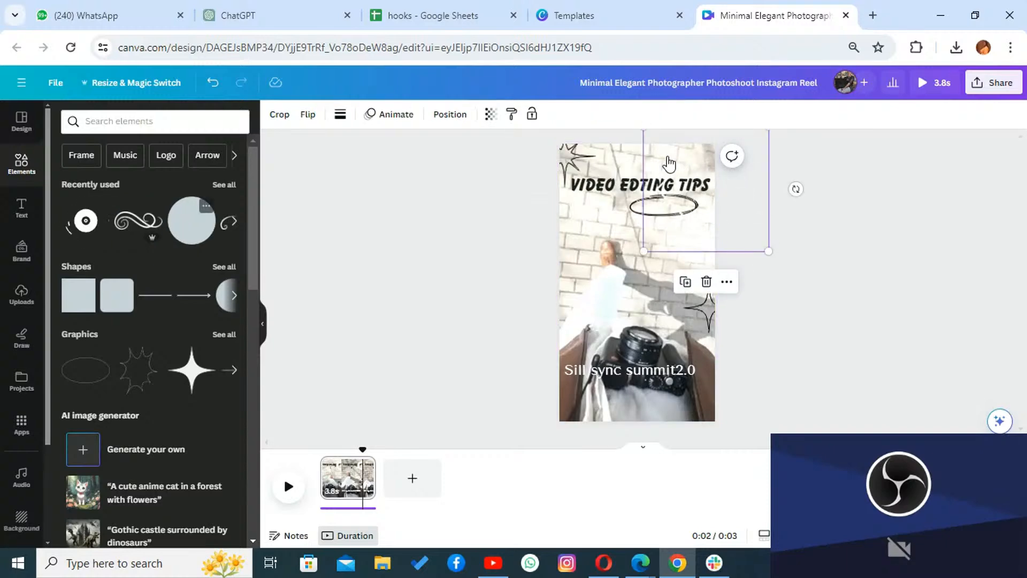
left_click(342, 114)
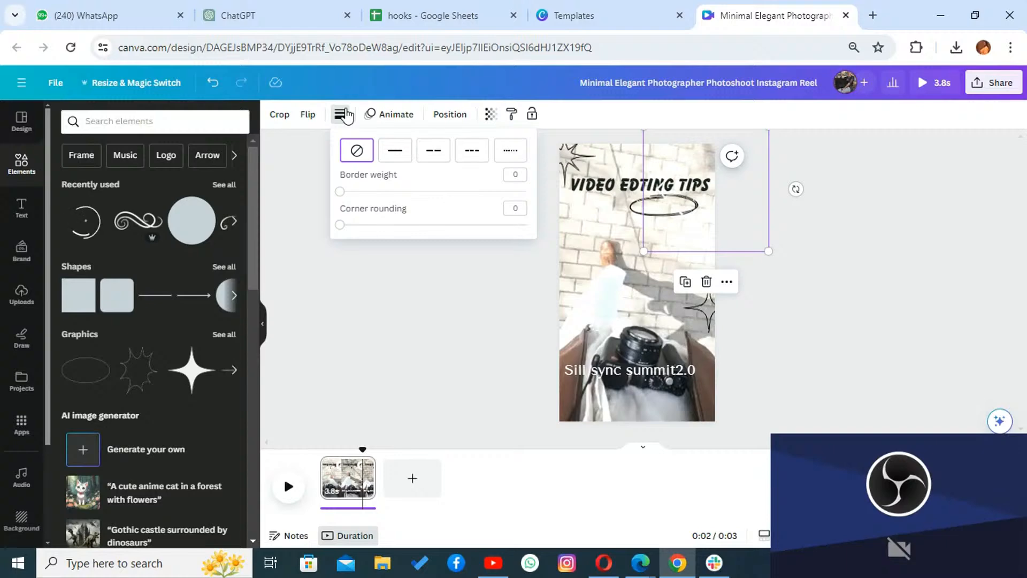
left_click(681, 219)
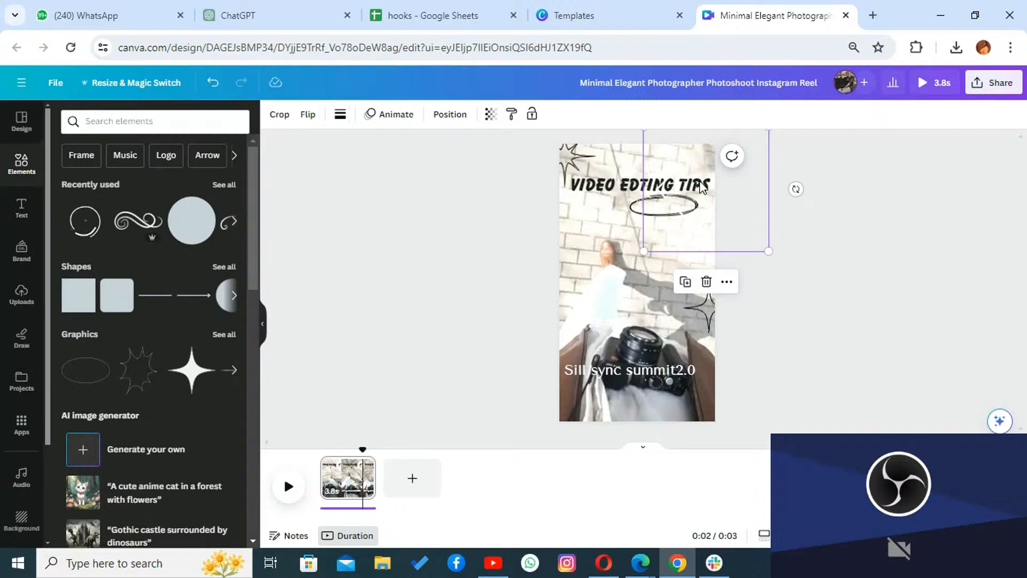
left_click_drag(701, 186, 683, 393)
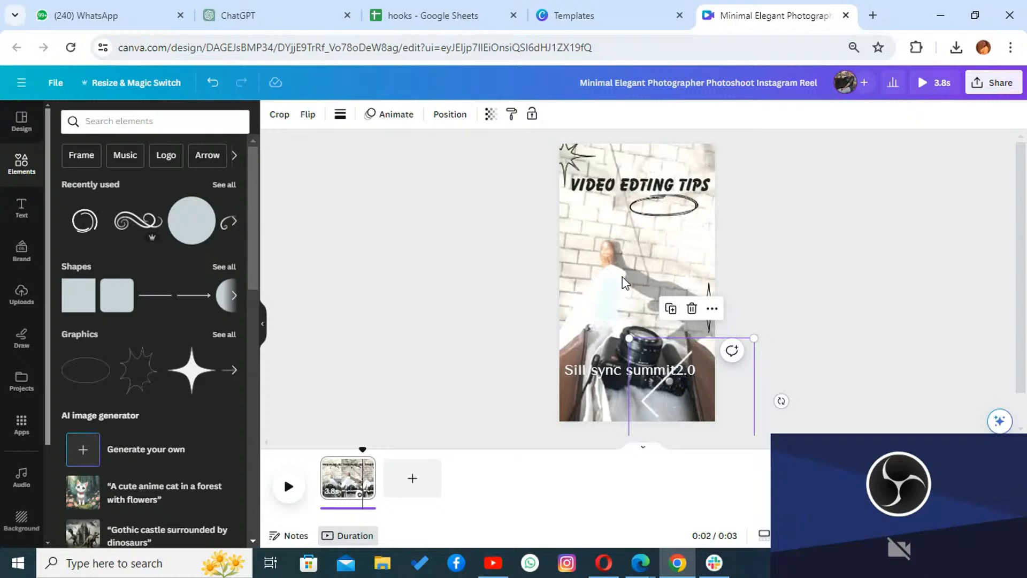
Step: Try the Summer and Peony filters on the background video
left_click(610, 249)
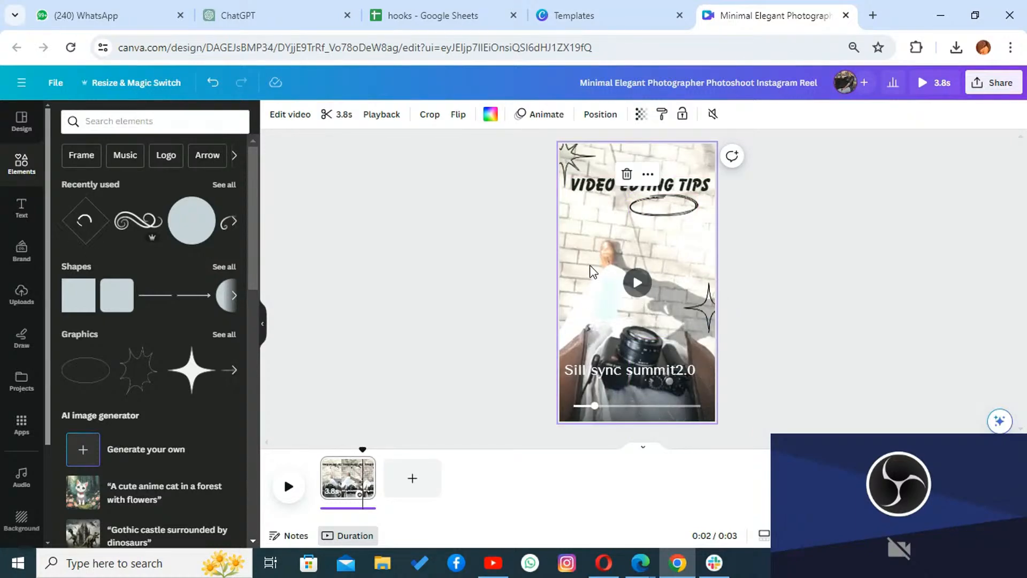
left_click(295, 124)
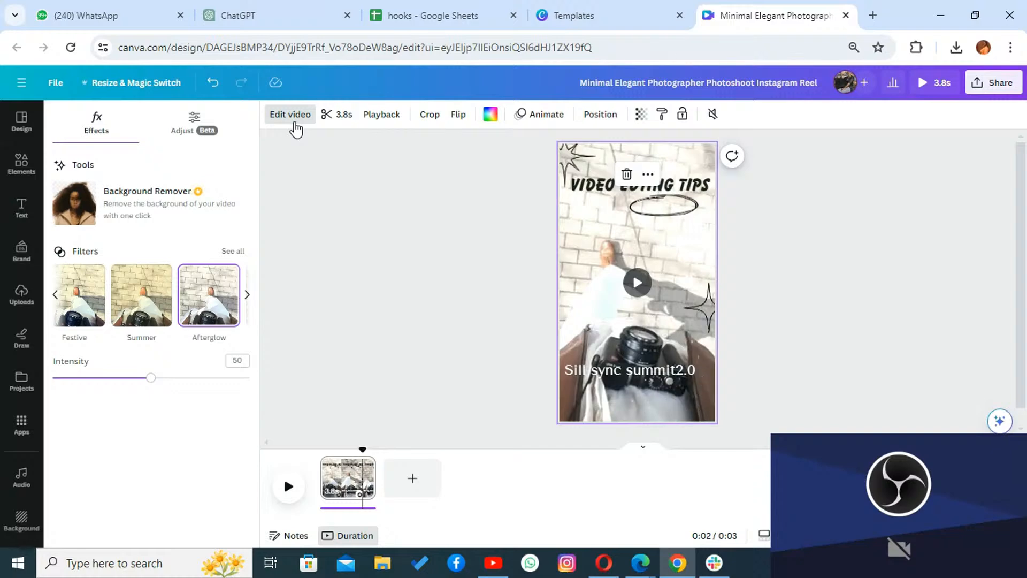
left_click(154, 303)
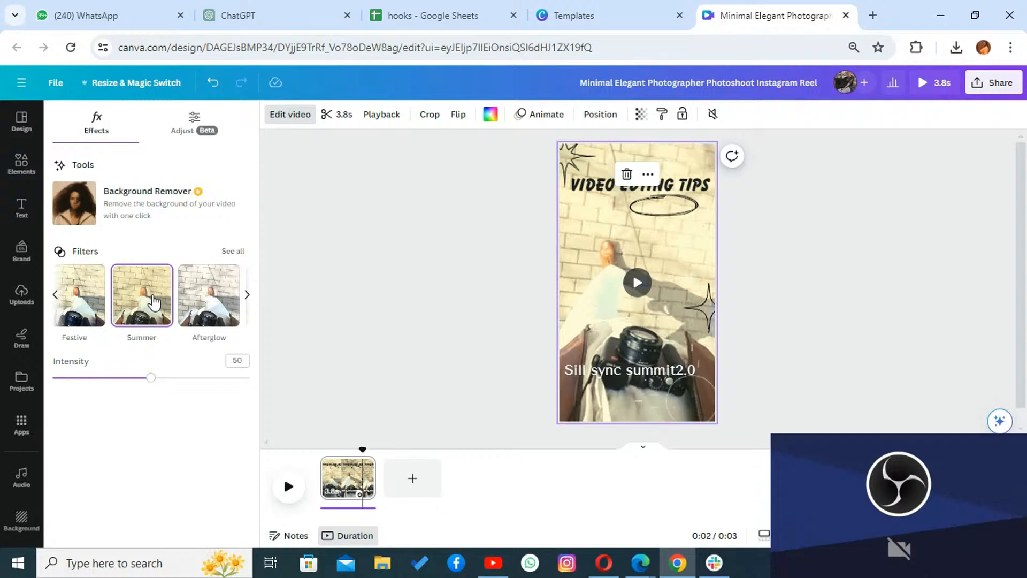
left_click(246, 295)
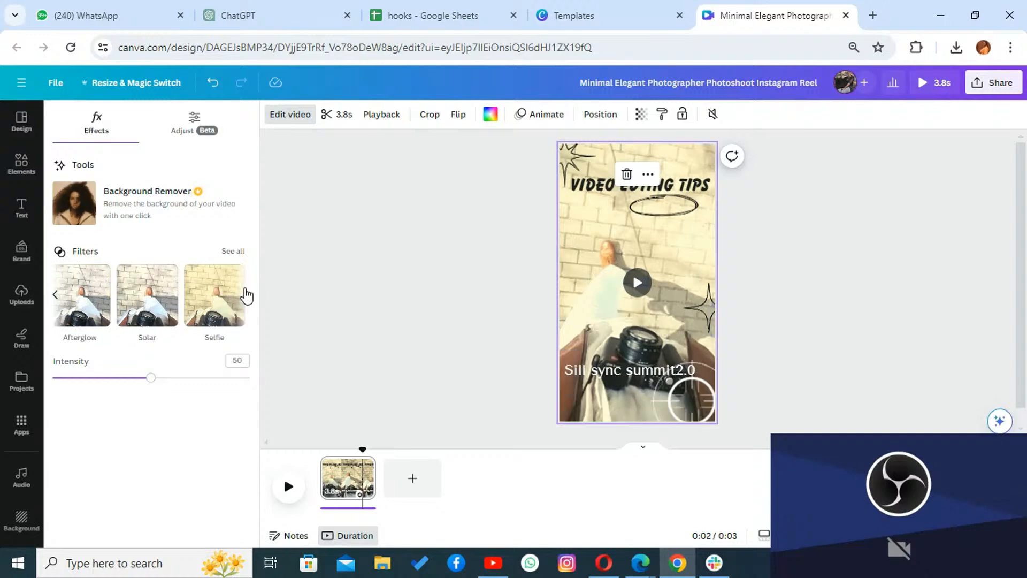
left_click(246, 295)
left_click(247, 295)
left_click(246, 295)
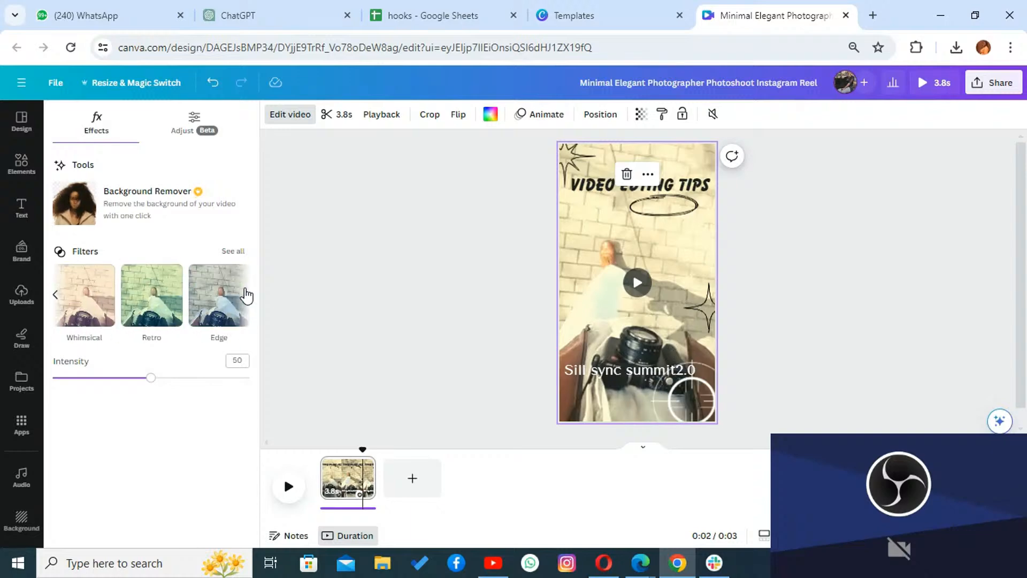
left_click(247, 295)
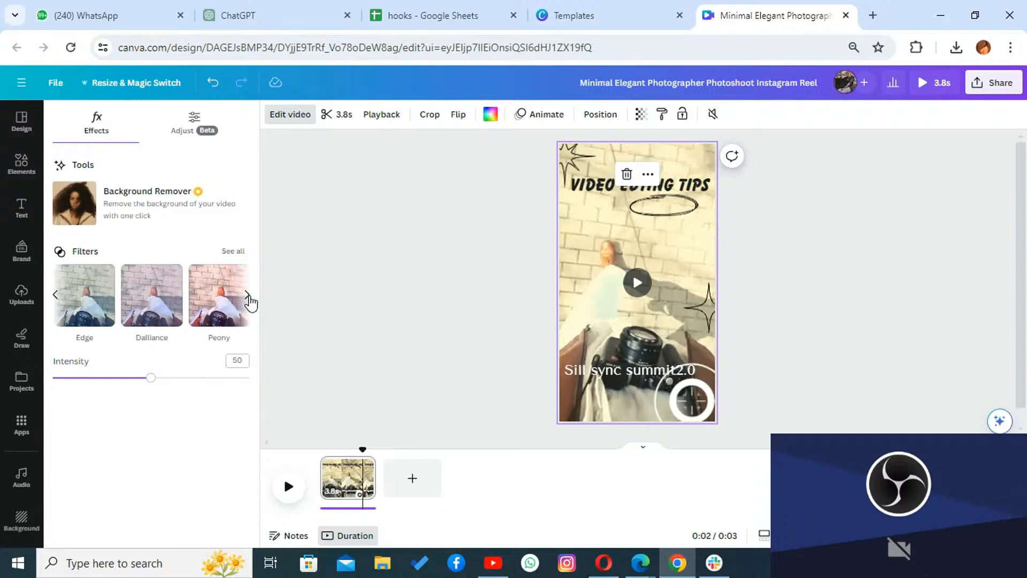
left_click(247, 296)
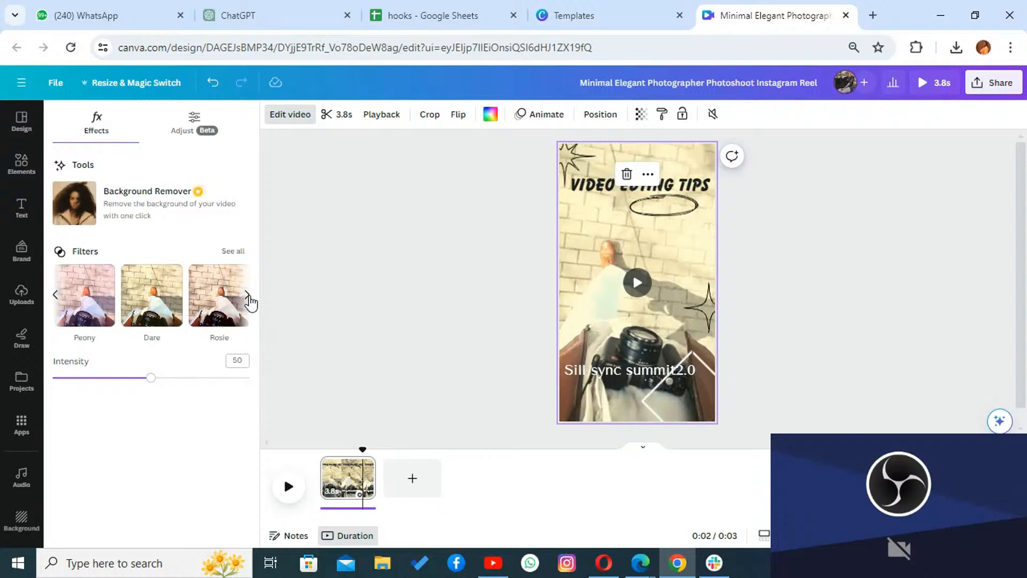
left_click(99, 290)
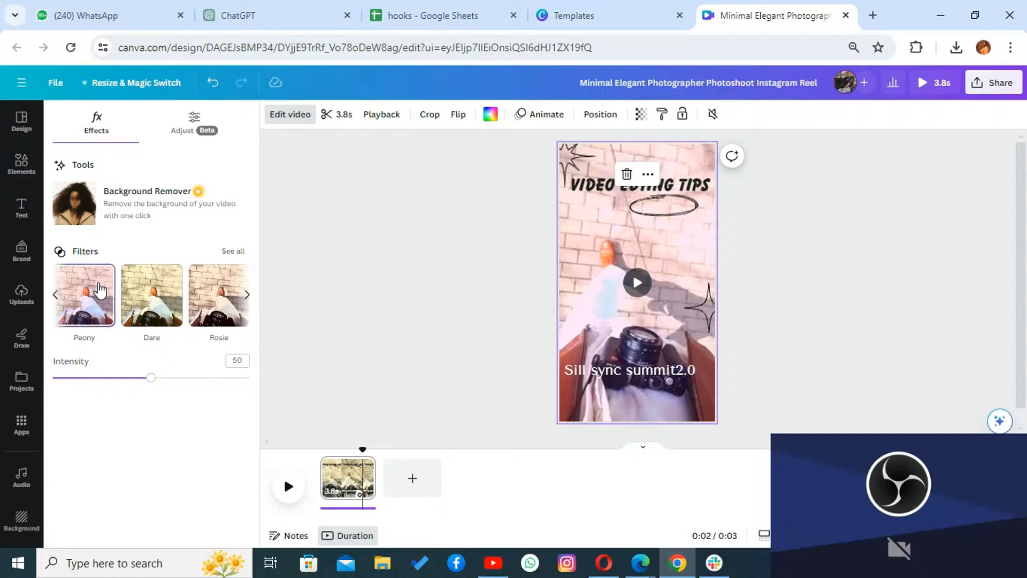
Step: Apply the Epic filter to the background video and view its adjustment settings without changing them
left_click(53, 296)
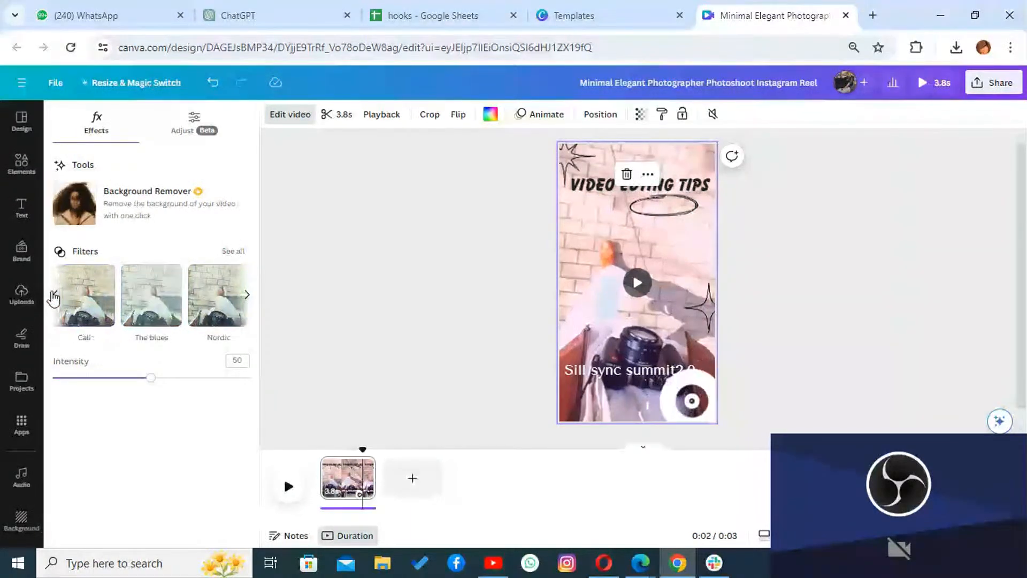
left_click(53, 296)
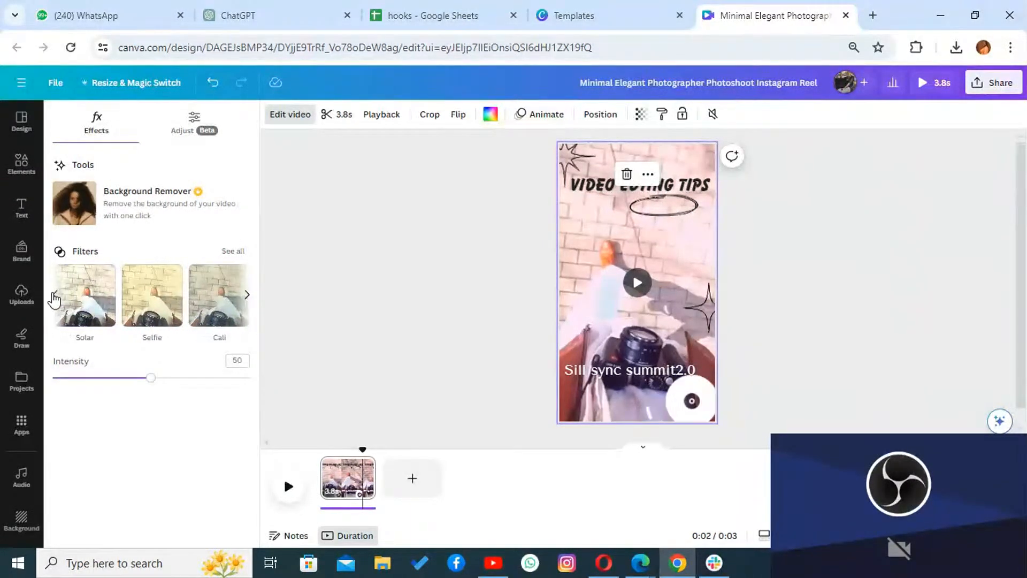
left_click(53, 296)
left_click(54, 296)
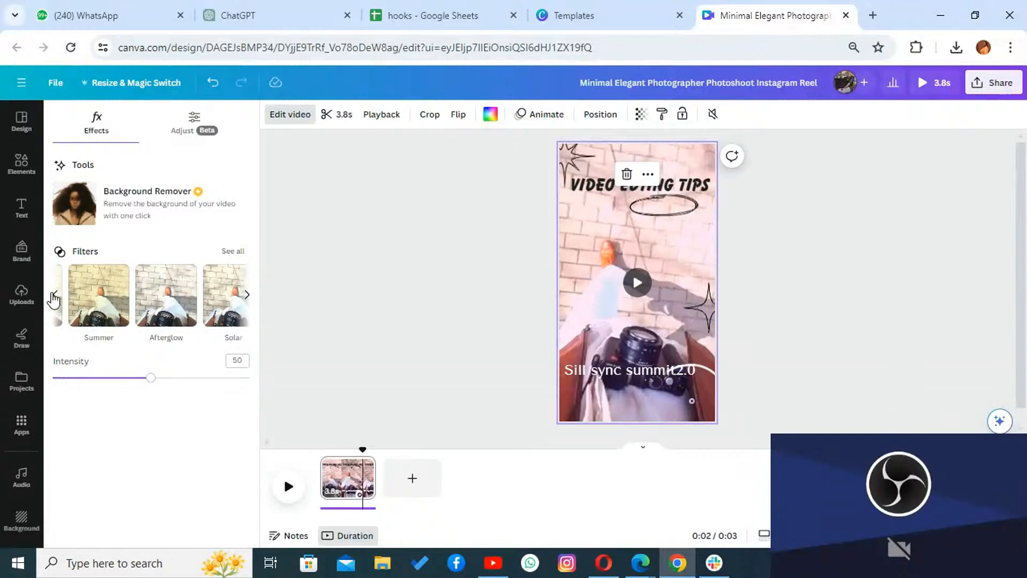
left_click(53, 296)
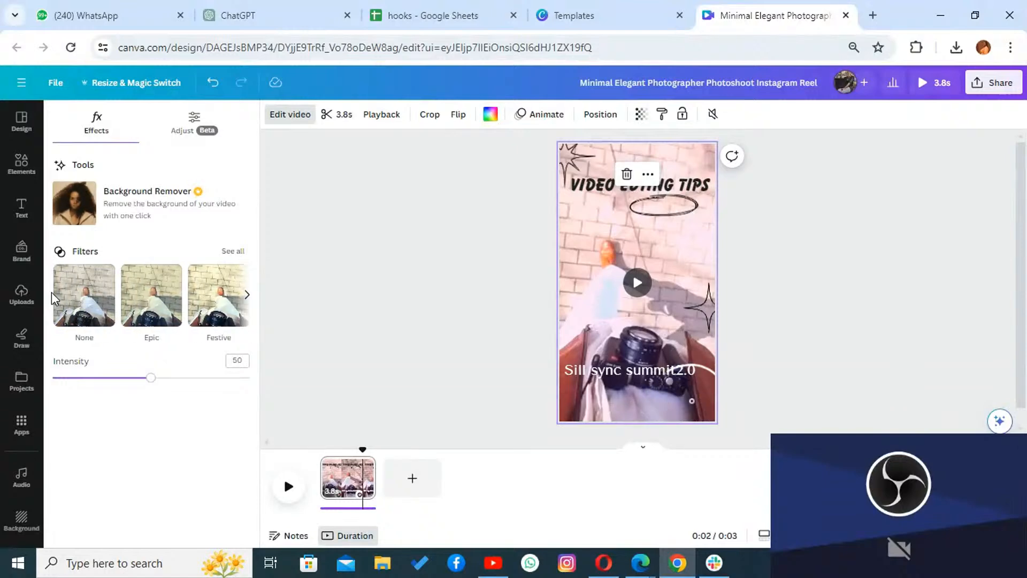
left_click(163, 312)
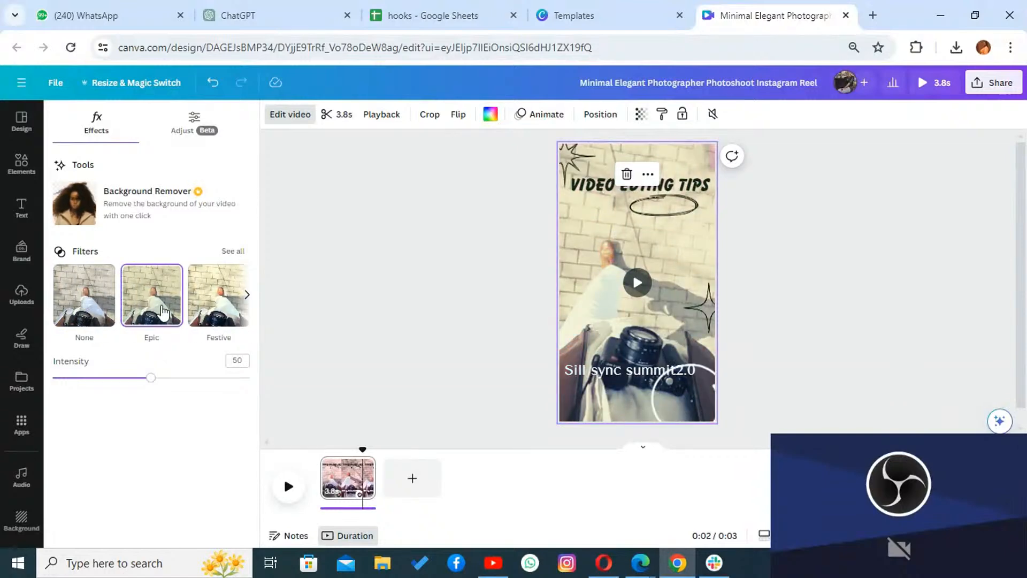
left_click(196, 311)
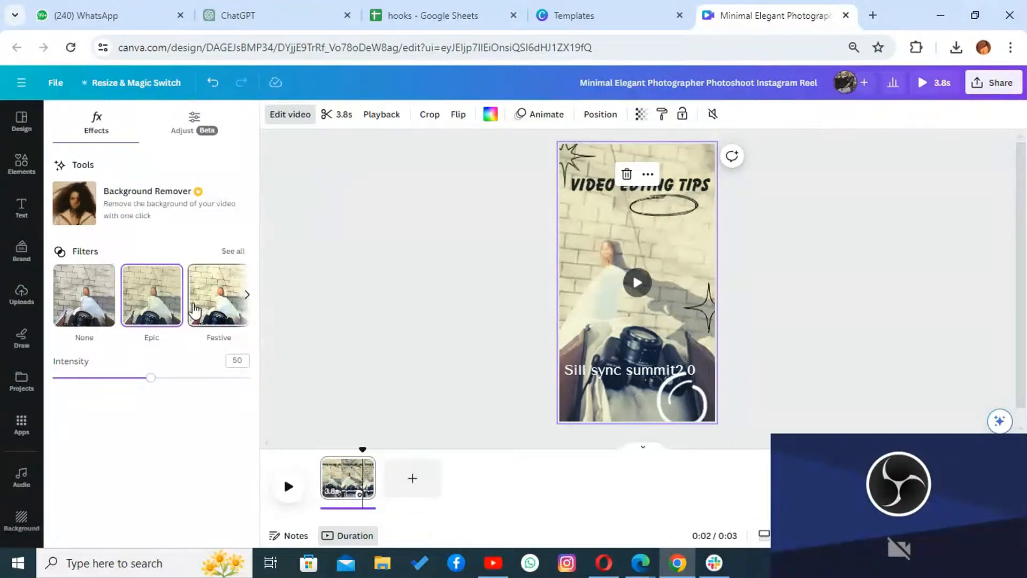
left_click(140, 309)
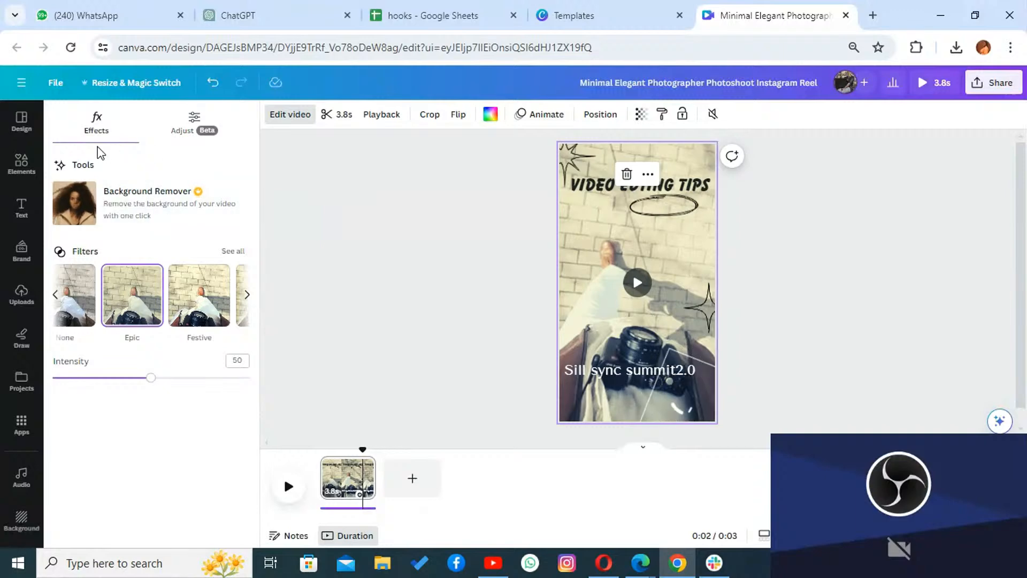
left_click(188, 123)
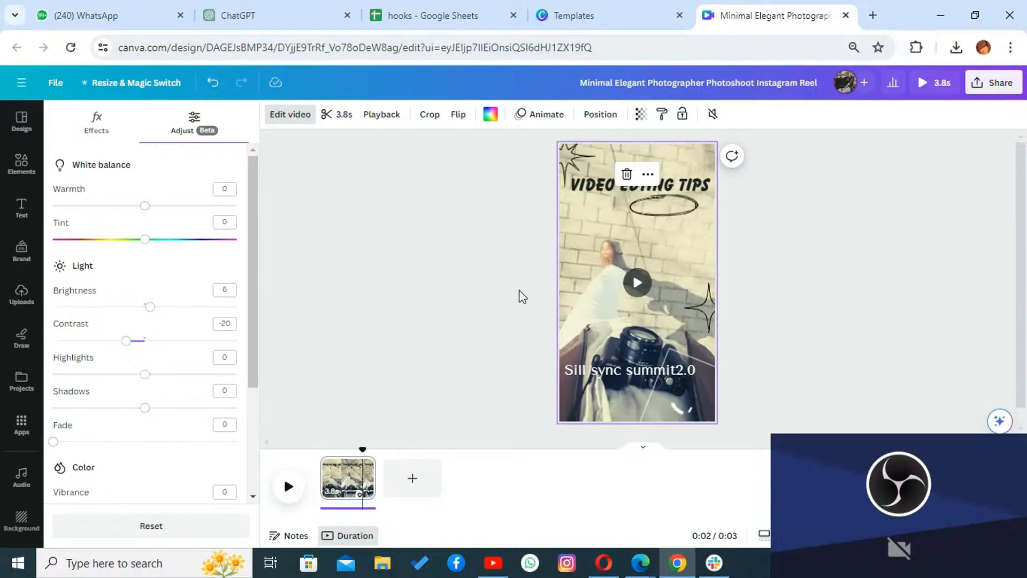
left_click(536, 288)
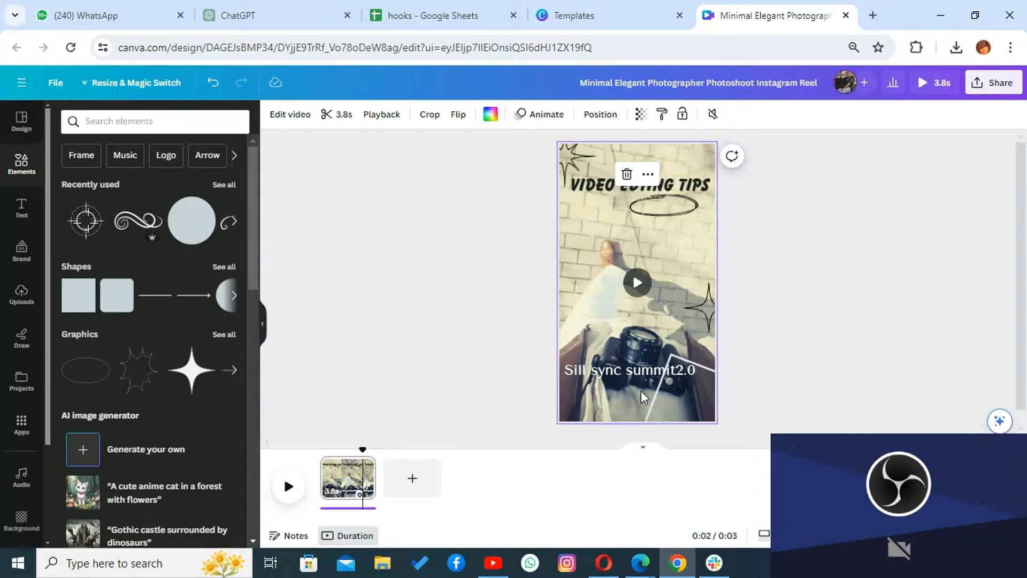
Step: Duplicate the "Sill sync summit2.0" text and place the copy in the middle of the page, below the hand-drawn oval
left_click(629, 375)
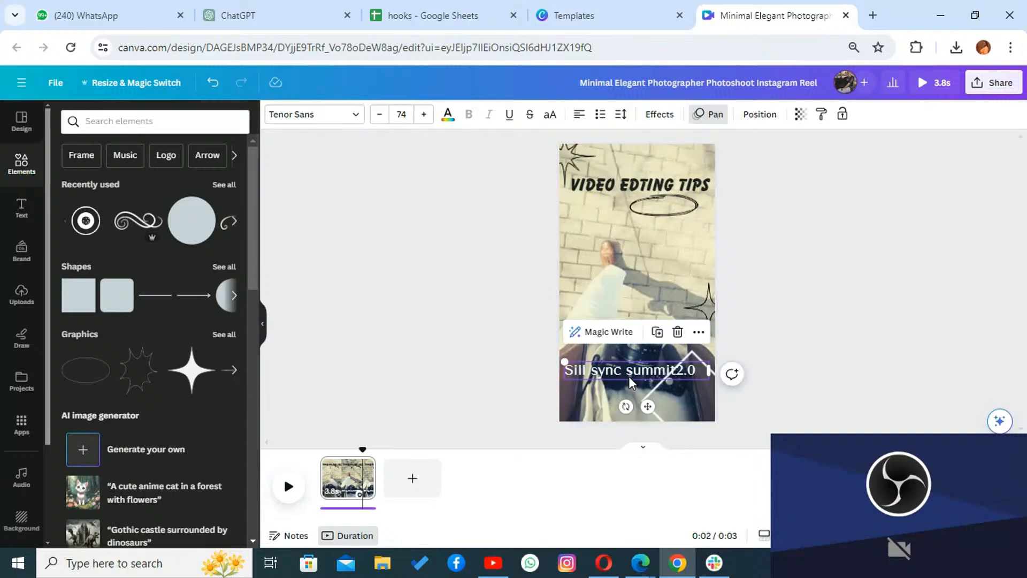
left_click(655, 336)
left_click_drag(645, 371, 645, 257)
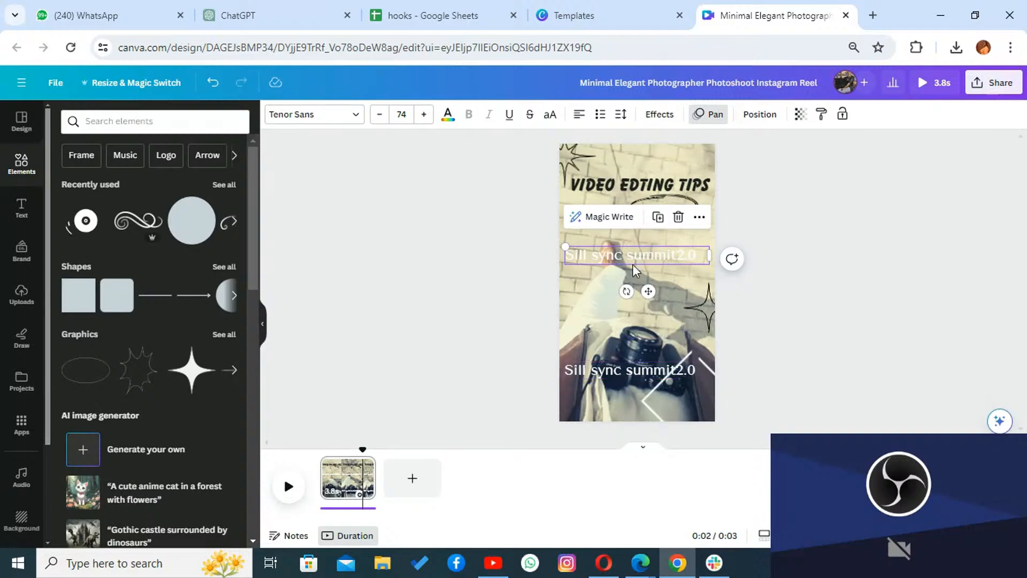
Step: Try Balloon Bold on the copied "Sill sync summit2.0" text and set its font to Sergio Trendy
double_click(604, 257)
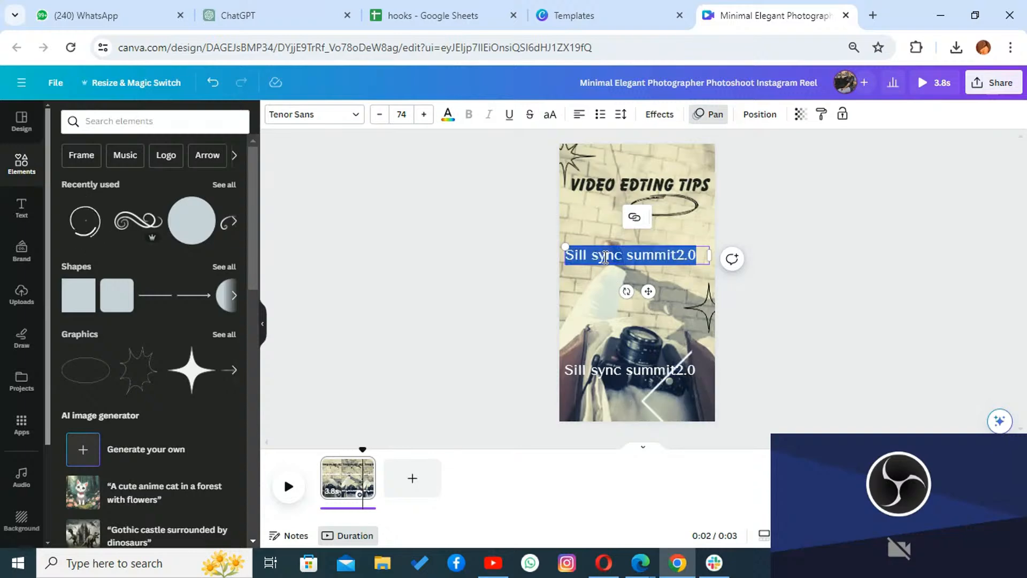
left_click(324, 115)
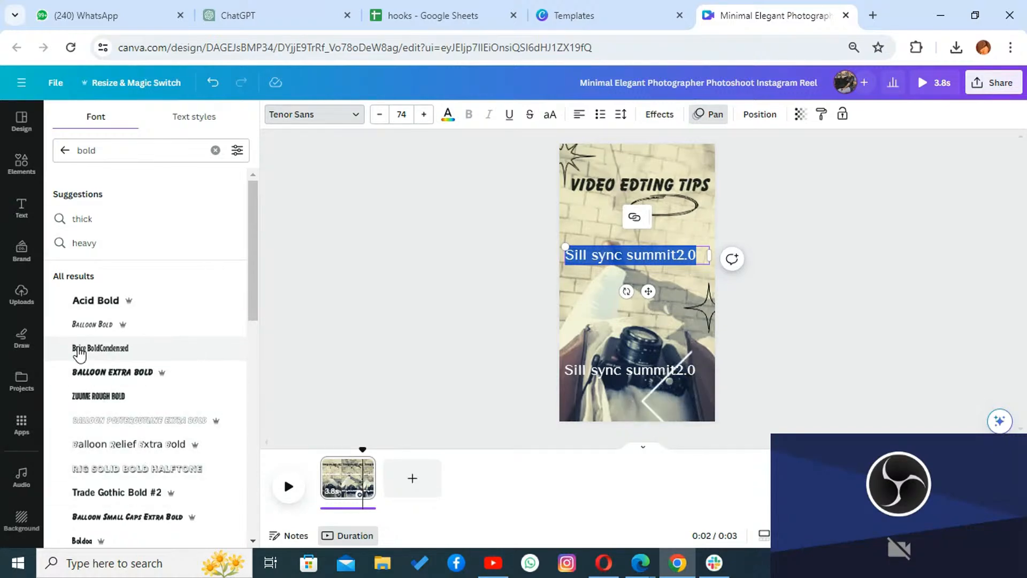
left_click(92, 326)
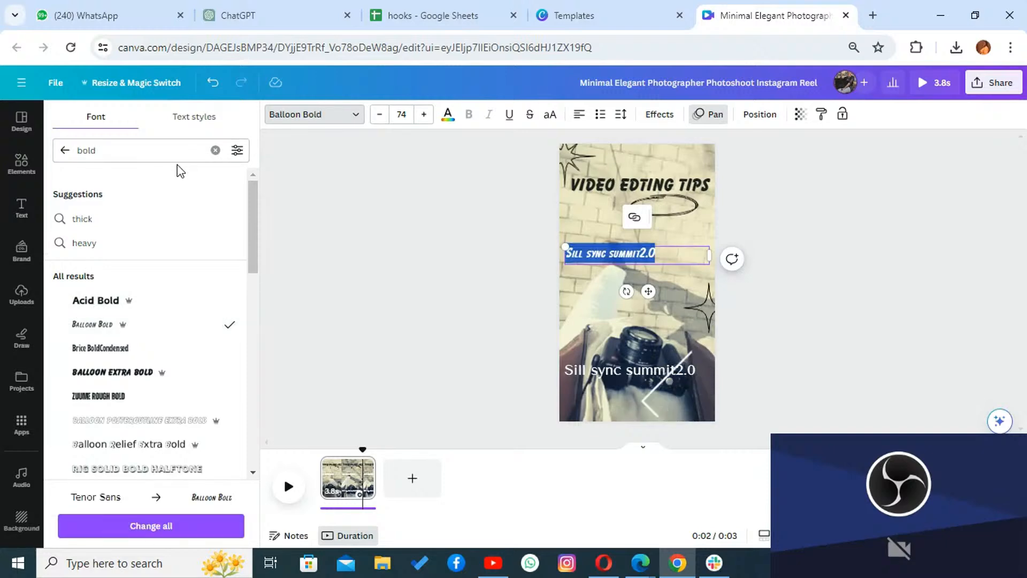
scroll(258, 306, "down", 5)
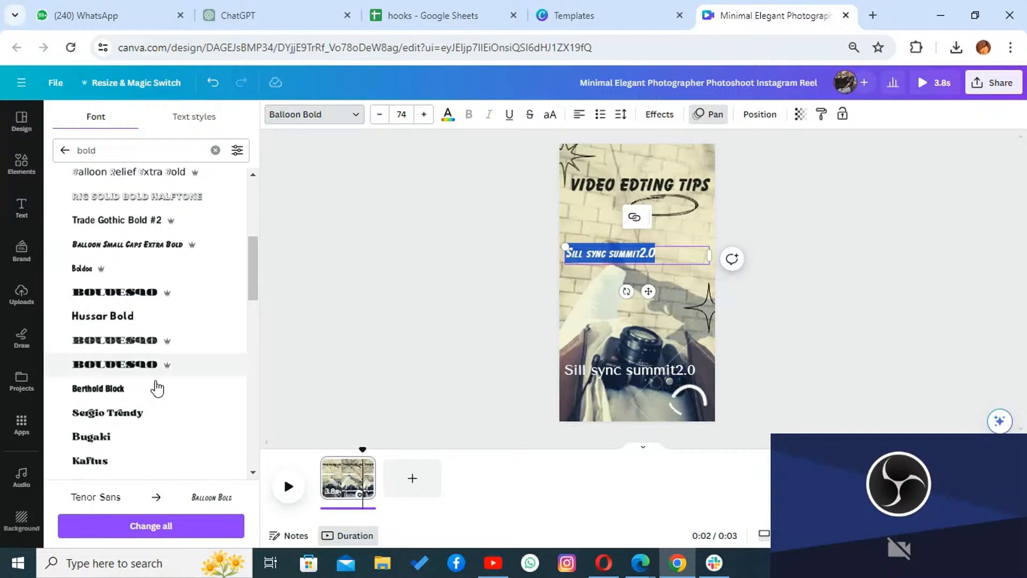
left_click(113, 416)
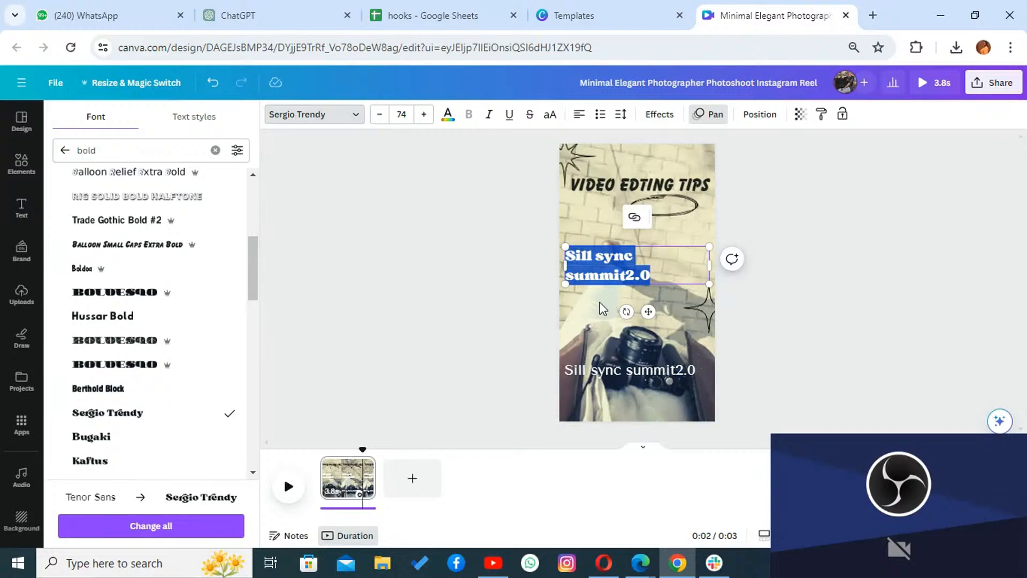
Step: Color the copied "Sill sync summit2.0" text with the dark red-brown of the Caffeine Fix palette
left_click_drag(701, 242, 644, 287)
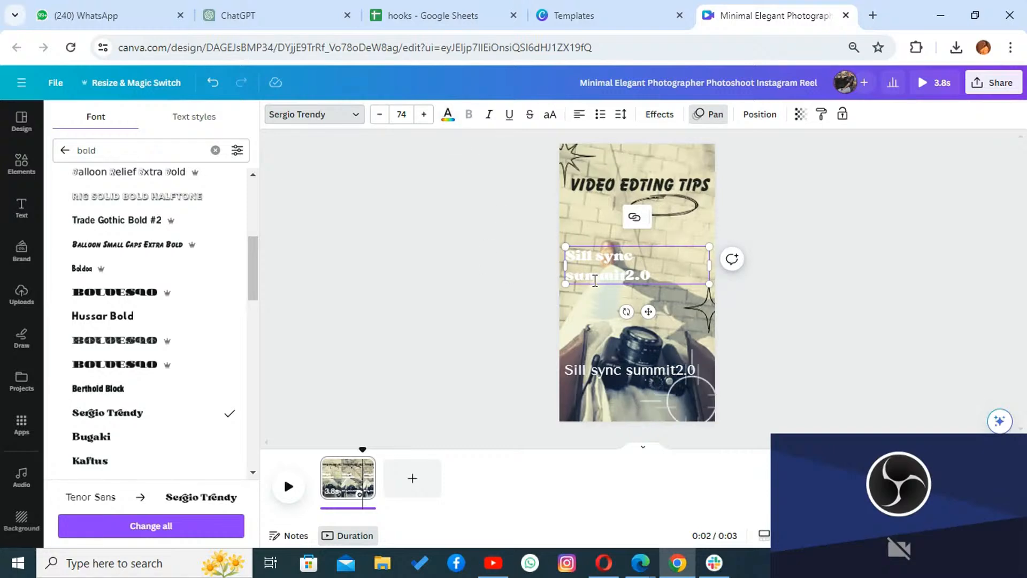
left_click(448, 115)
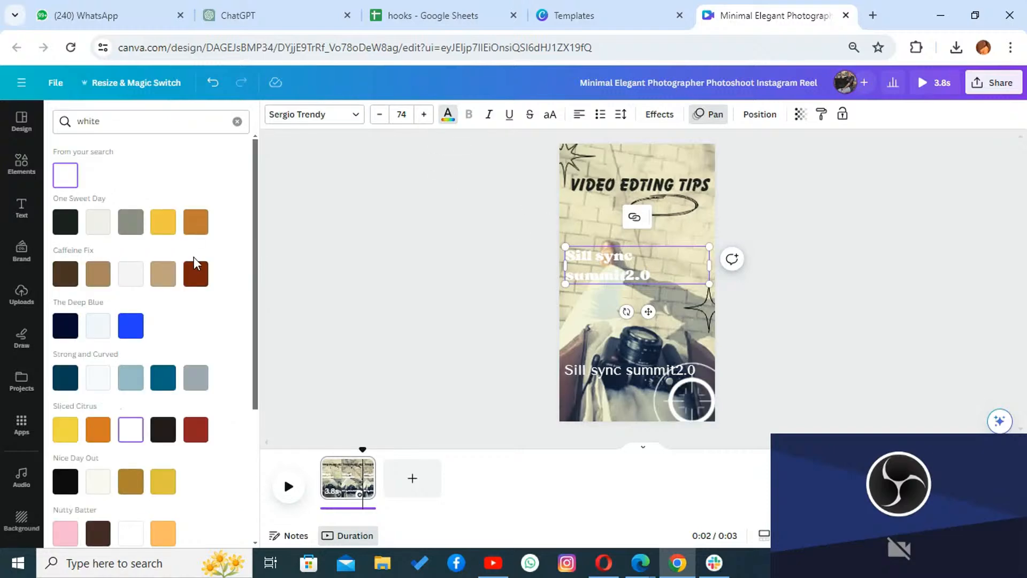
left_click(196, 274)
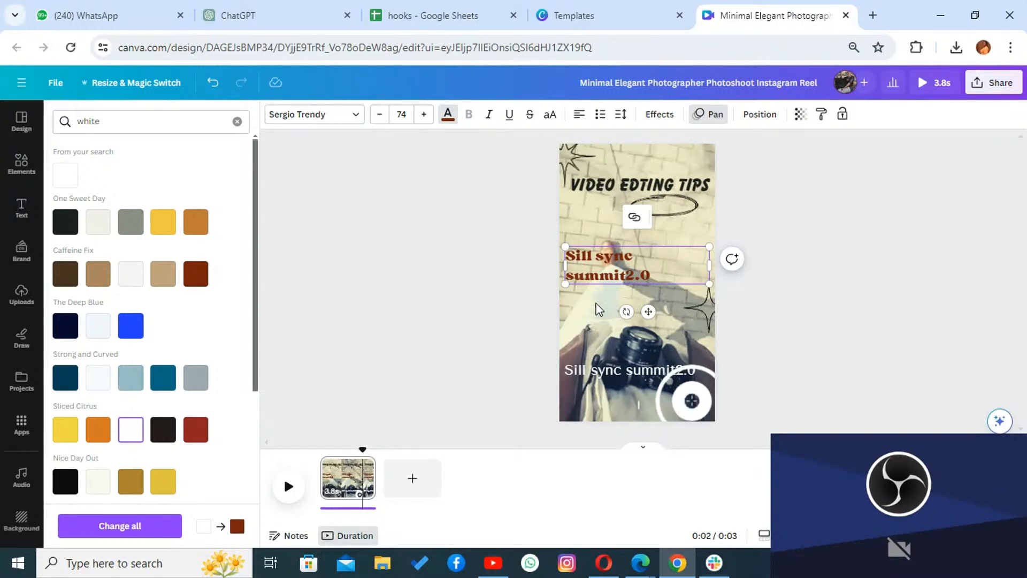
Step: Try the Splice, Lift and Shadow text effects on the "VIDEO EDTING TIPS" heading
left_click(608, 192)
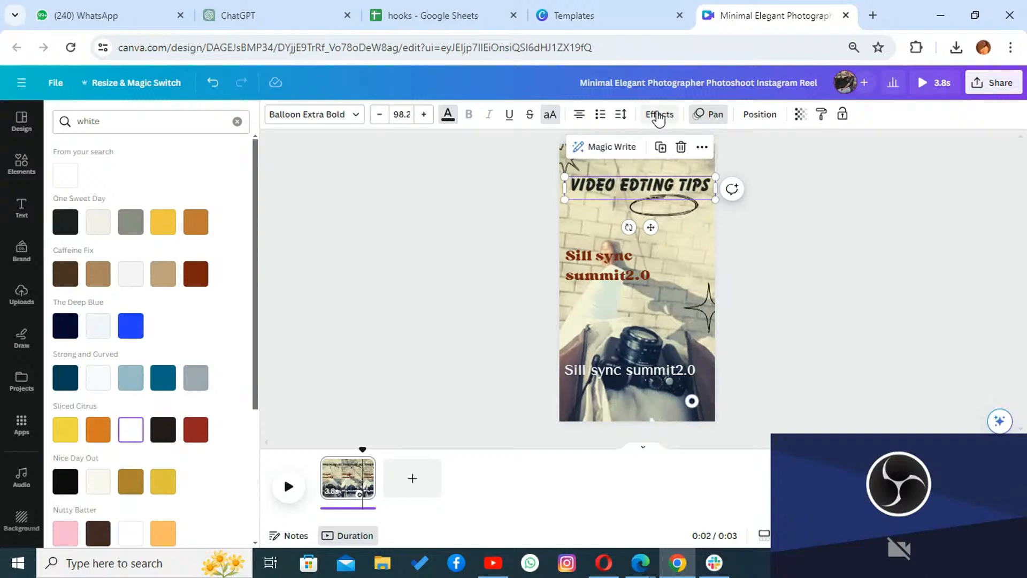
left_click(659, 118)
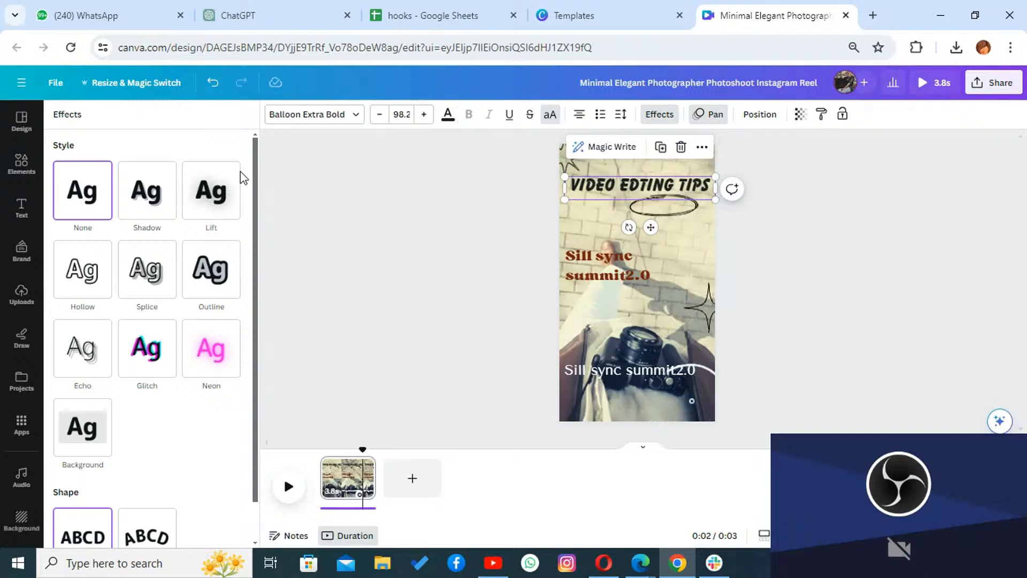
left_click(141, 281)
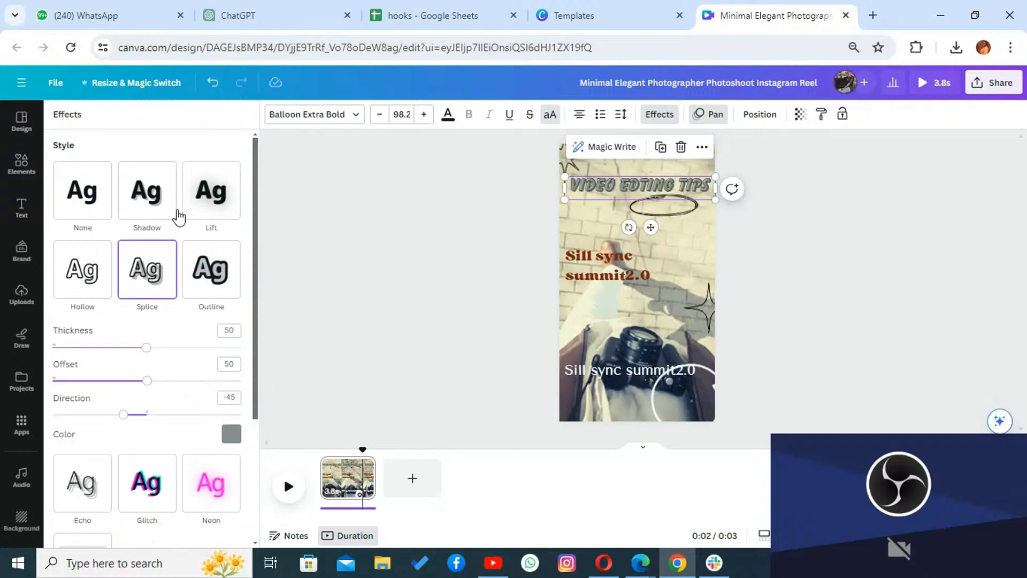
left_click(213, 191)
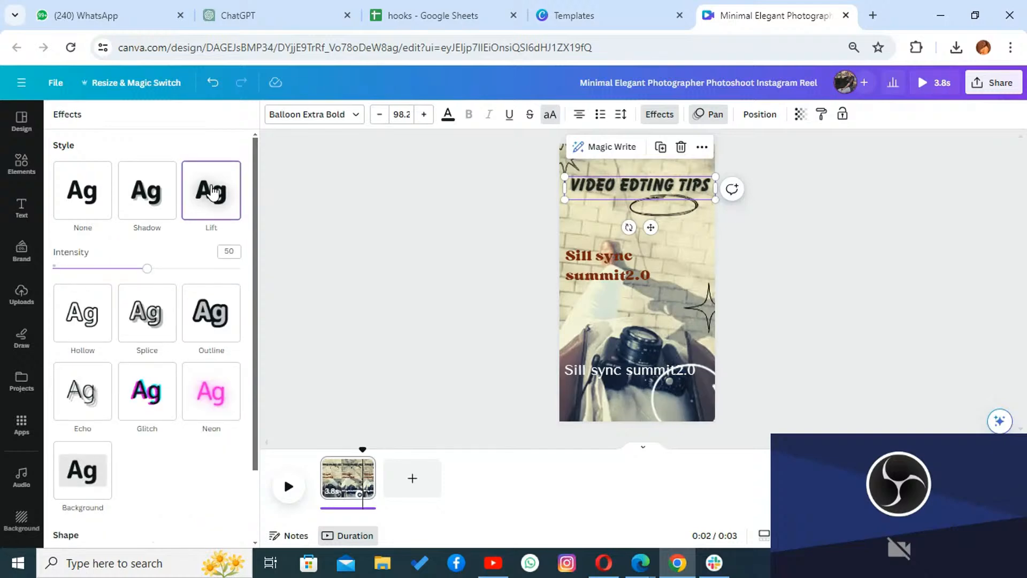
left_click(159, 196)
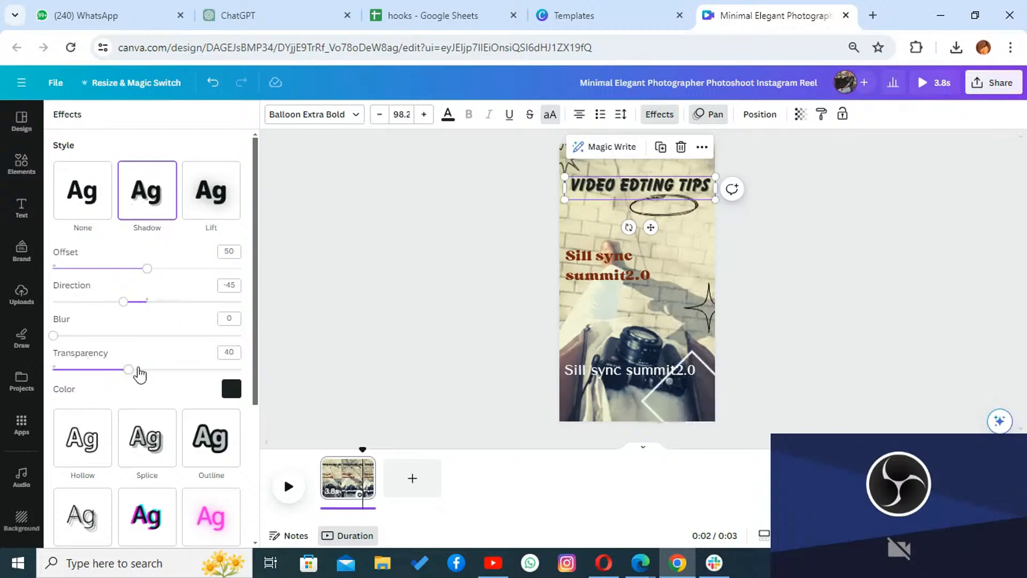
Step: Apply the Outline effect to the "VIDEO EDTING TIPS" heading and set the outline color to black
left_click(220, 453)
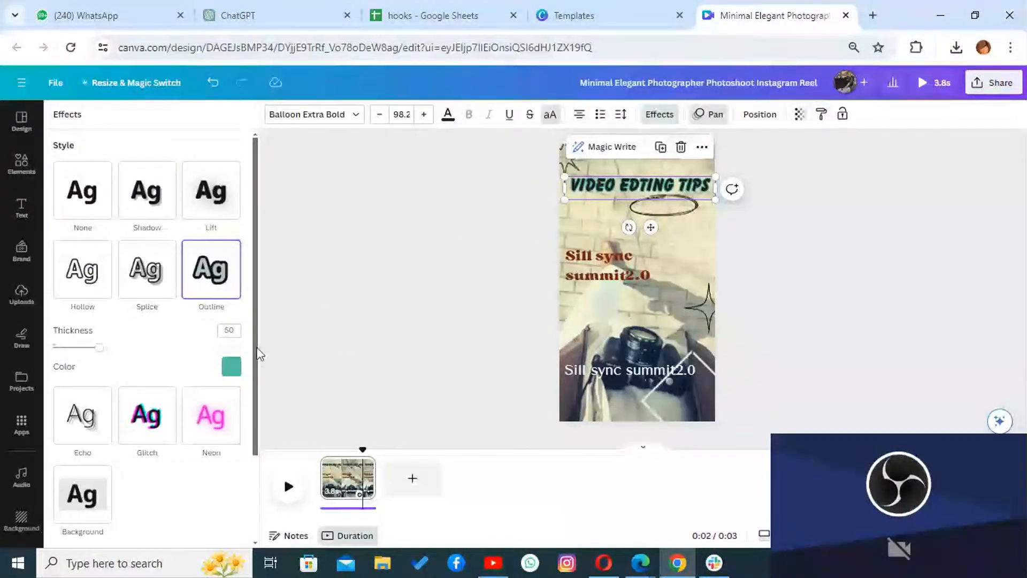
left_click(231, 367)
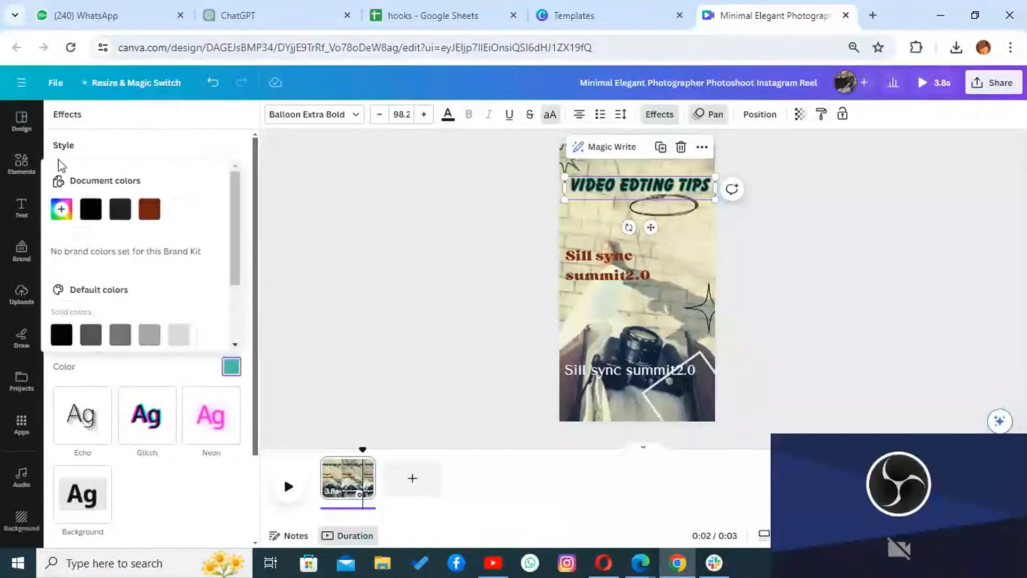
left_click(91, 210)
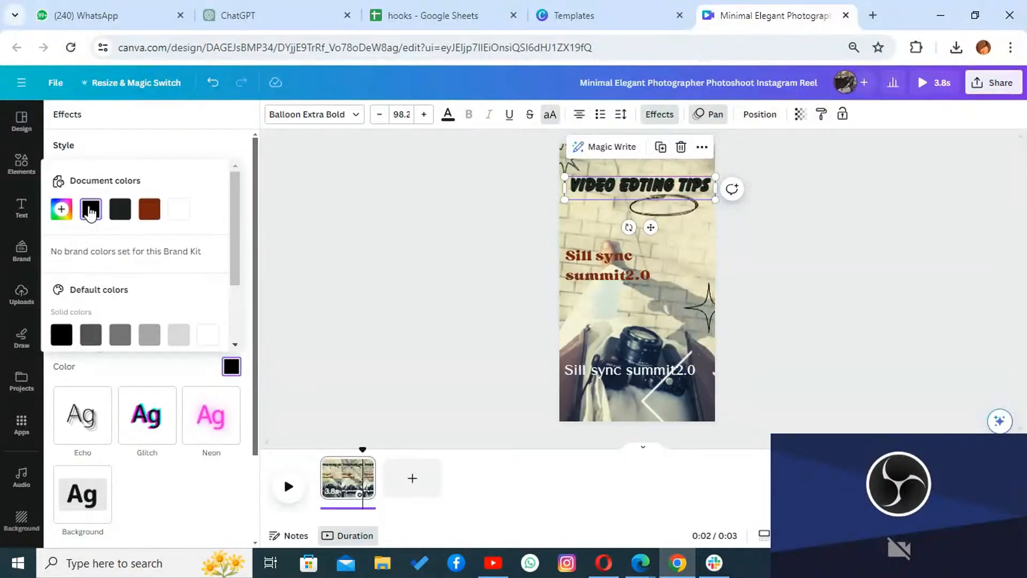
Step: Try adding the white four-pointed star graphic below the heading near the page's right edge, and delete it
left_click(611, 313)
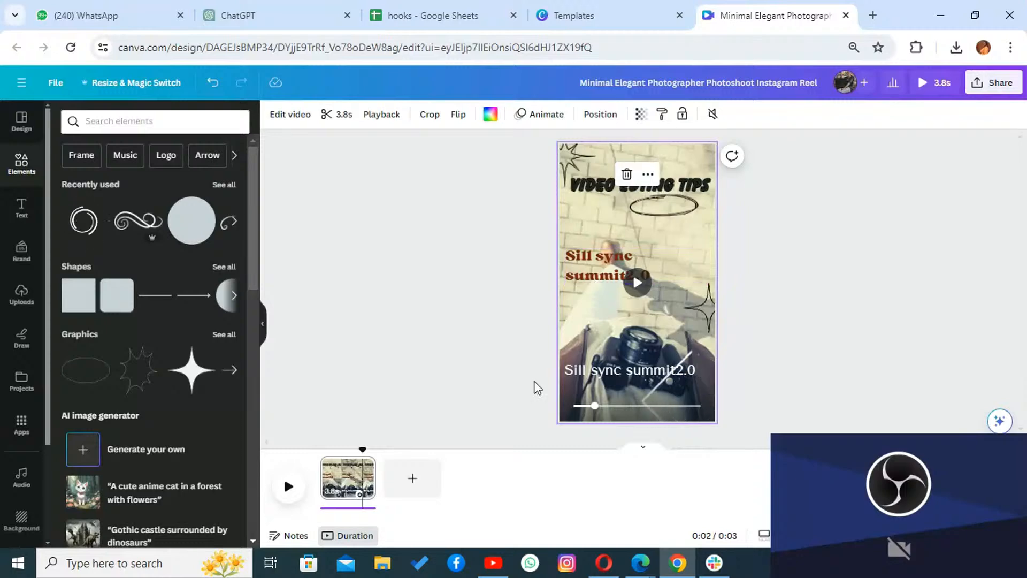
left_click_drag(192, 381, 694, 218)
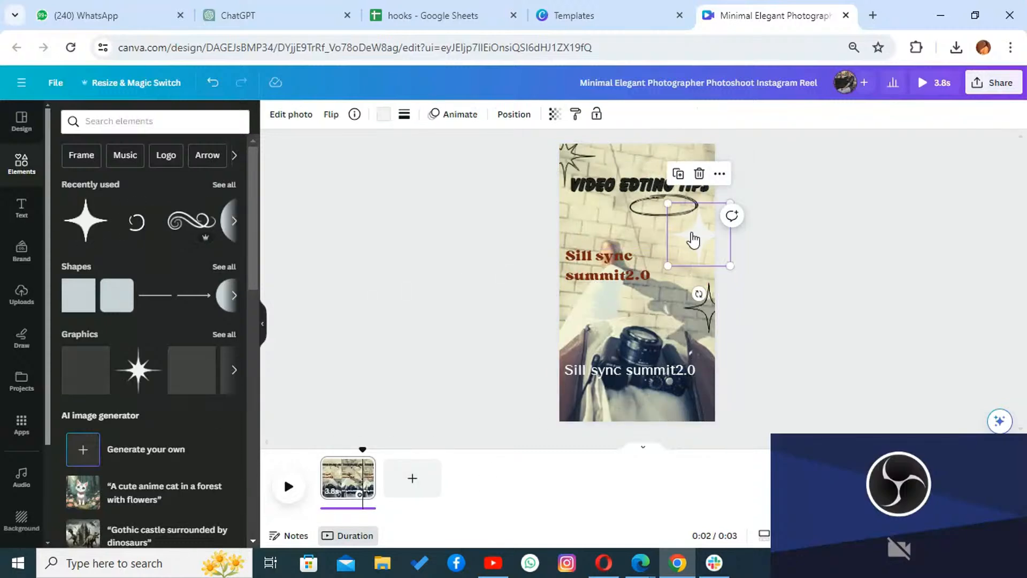
left_click(695, 177)
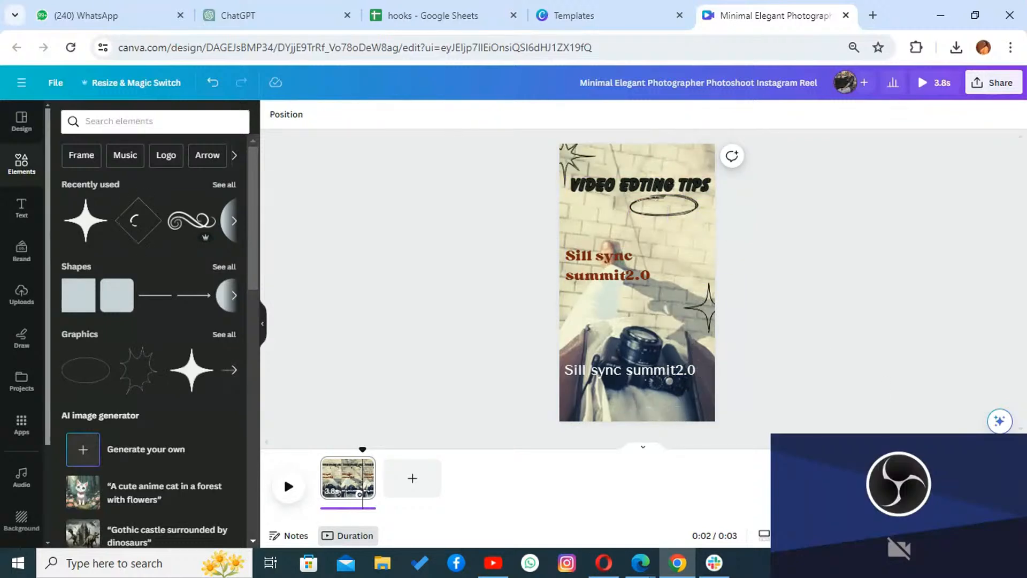
Step: Preview the reel in full screen and return to the editor
left_click(983, 536)
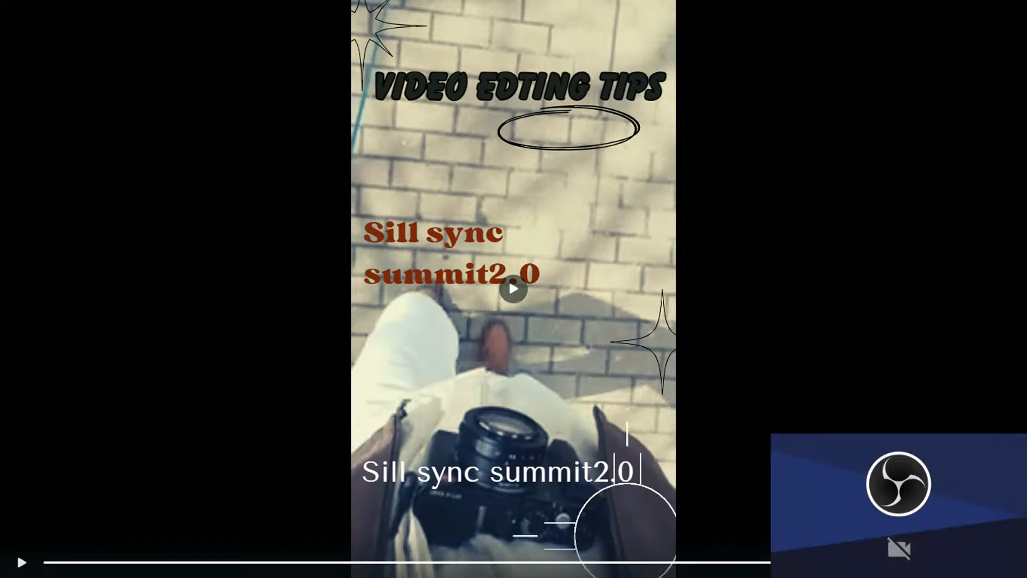
key("Escape")
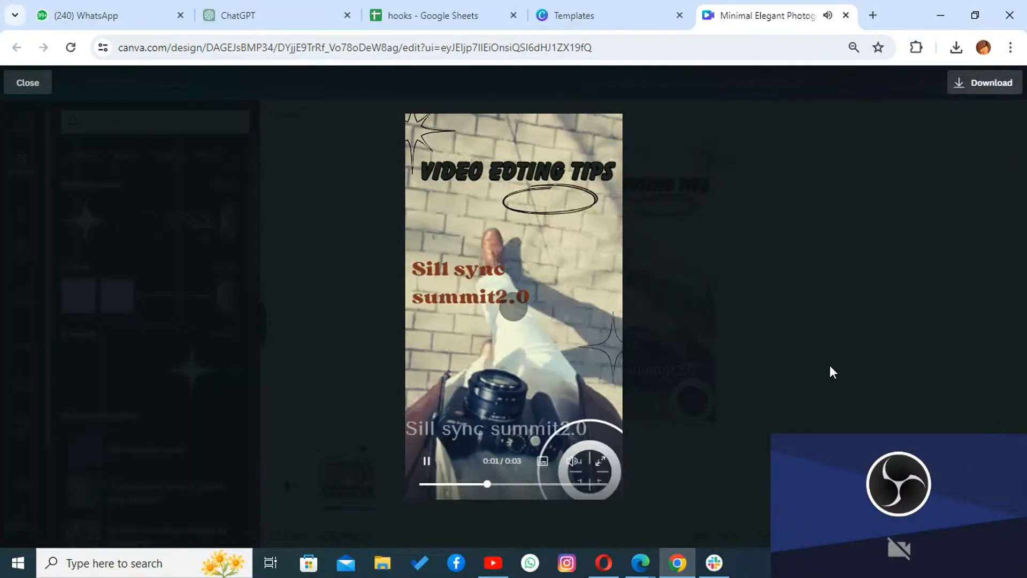
key("Escape")
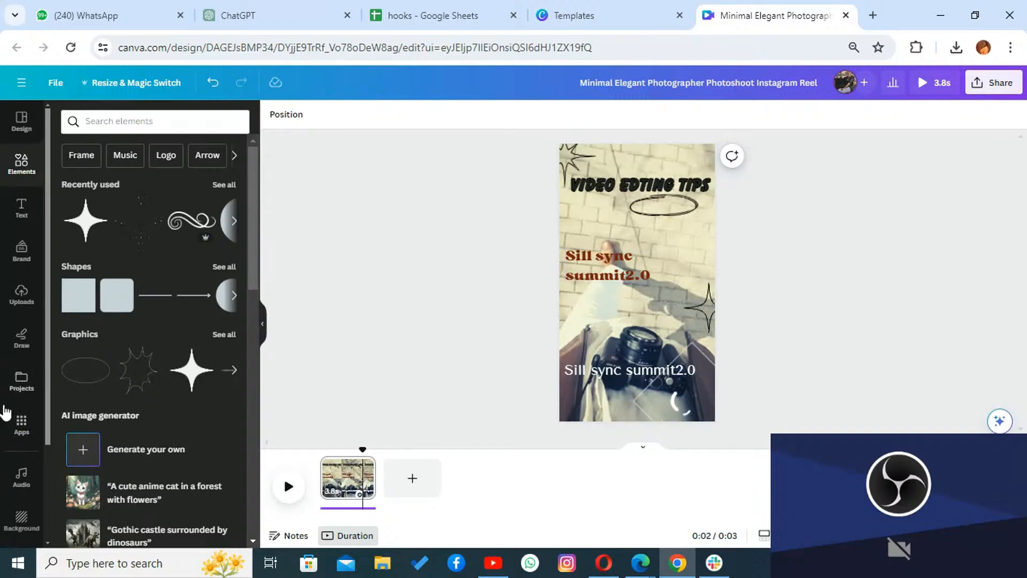
Step: Search the Canva apps for "bulk create"
left_click(21, 435)
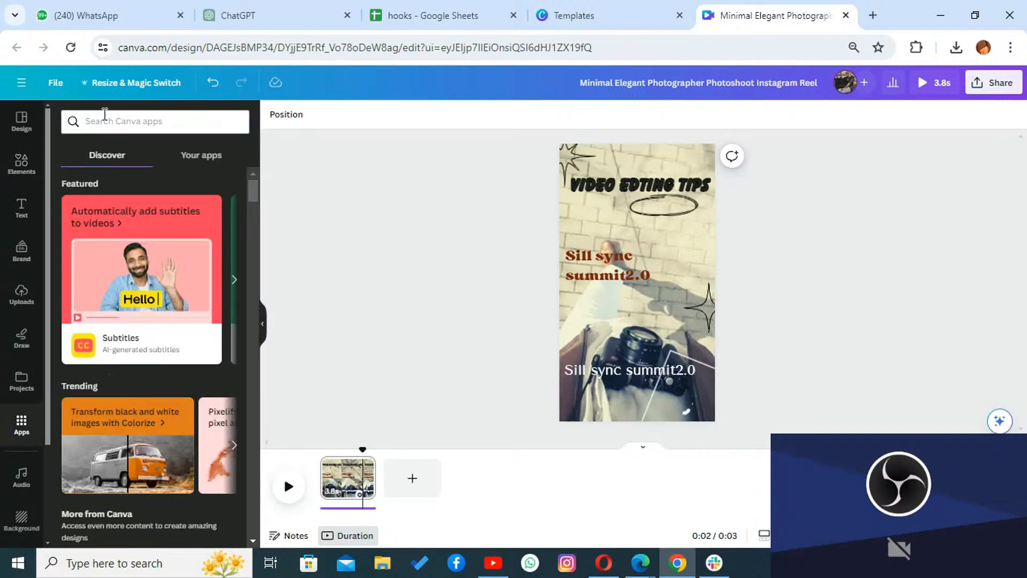
left_click(107, 122)
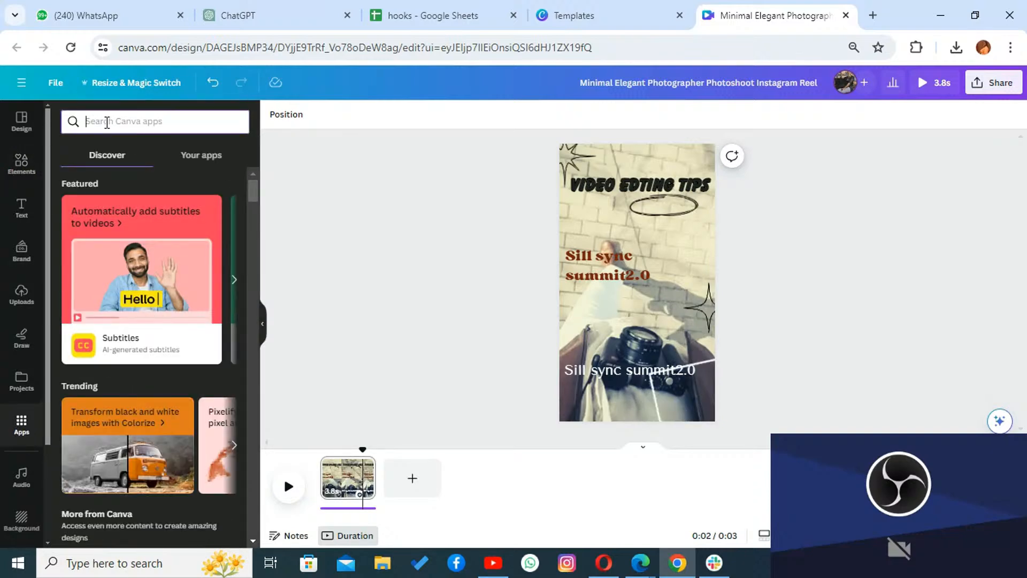
type("bulk create")
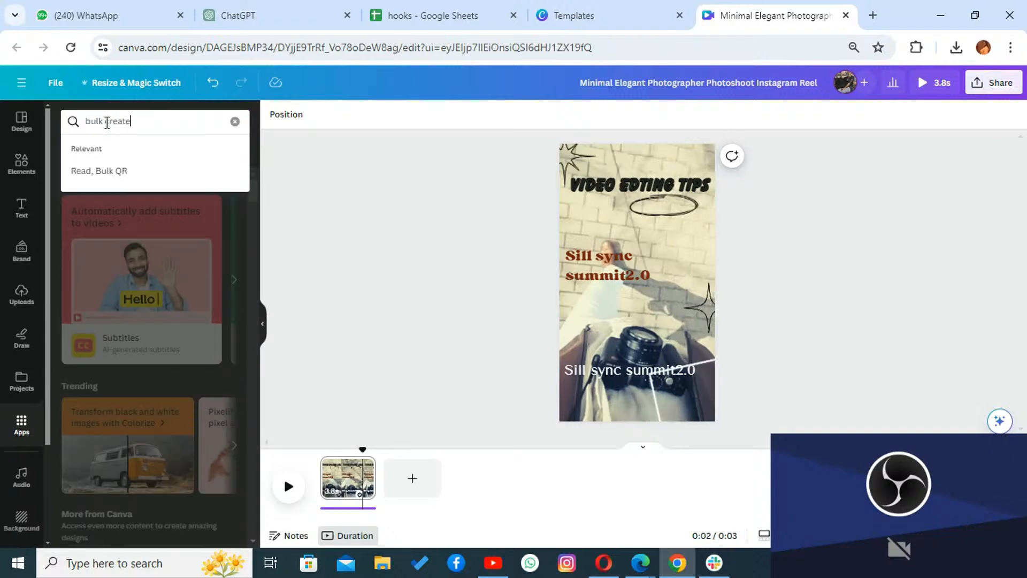
key("Return")
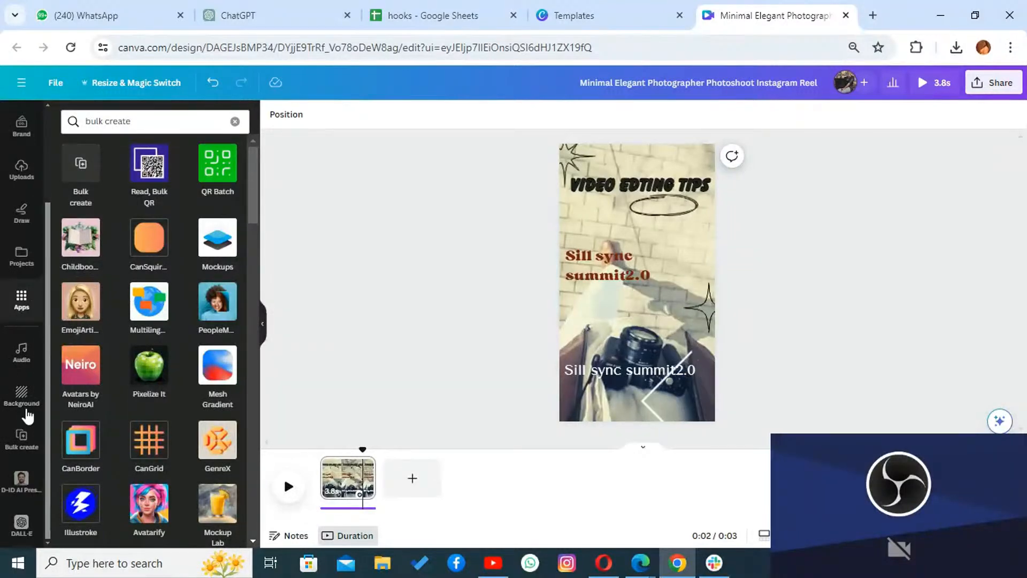
Step: Open the Bulk create app and upload the "hooks - Sheet1" file from Downloads as its data
left_click(20, 436)
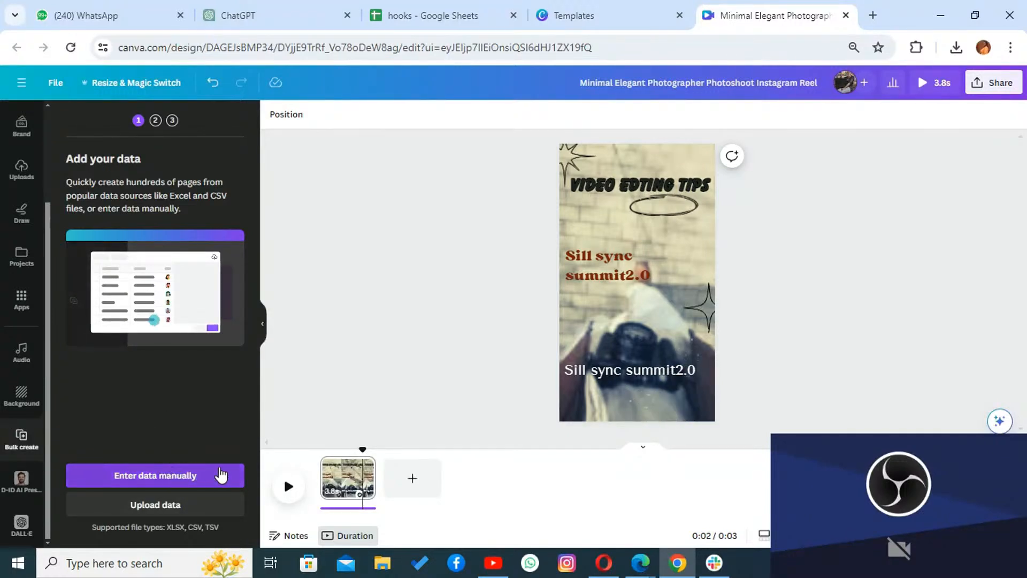
left_click(197, 506)
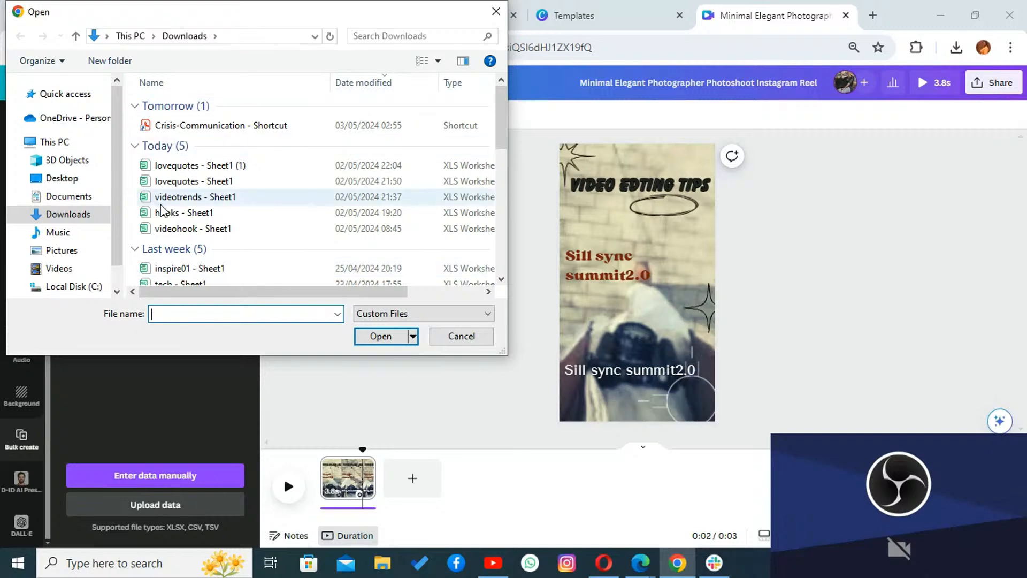
double_click(176, 212)
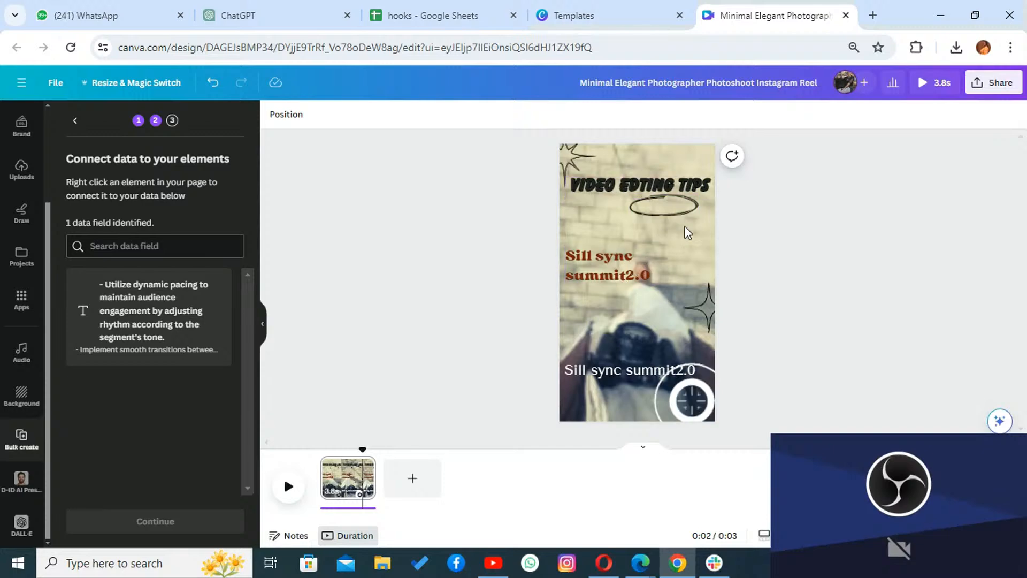
Step: Clear the red-brown "Sill sync summit2.0" text and connect its text box to the "Utilize dynamic pacing" data field
left_click(657, 267)
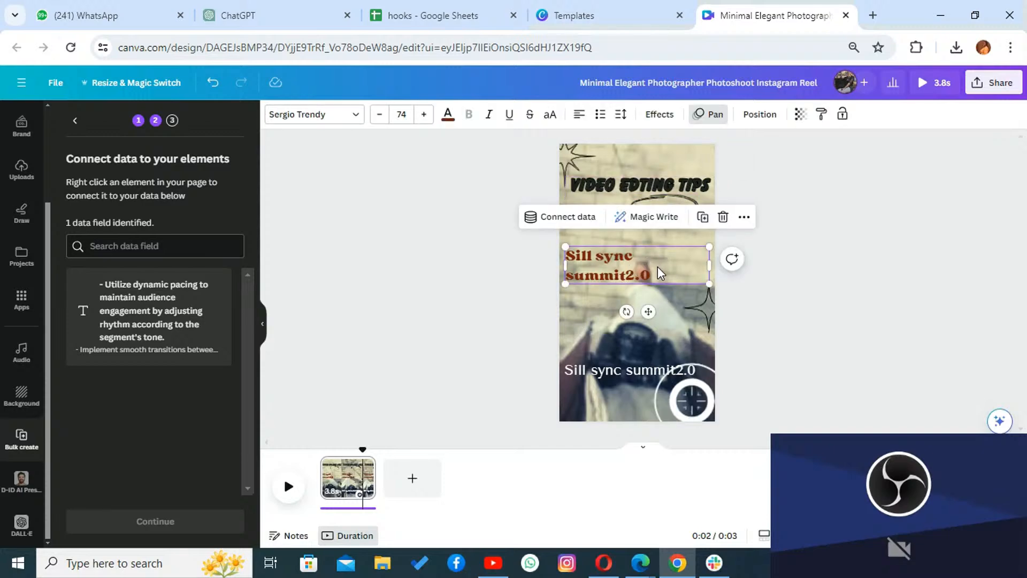
double_click(657, 266)
key("BackSpace")
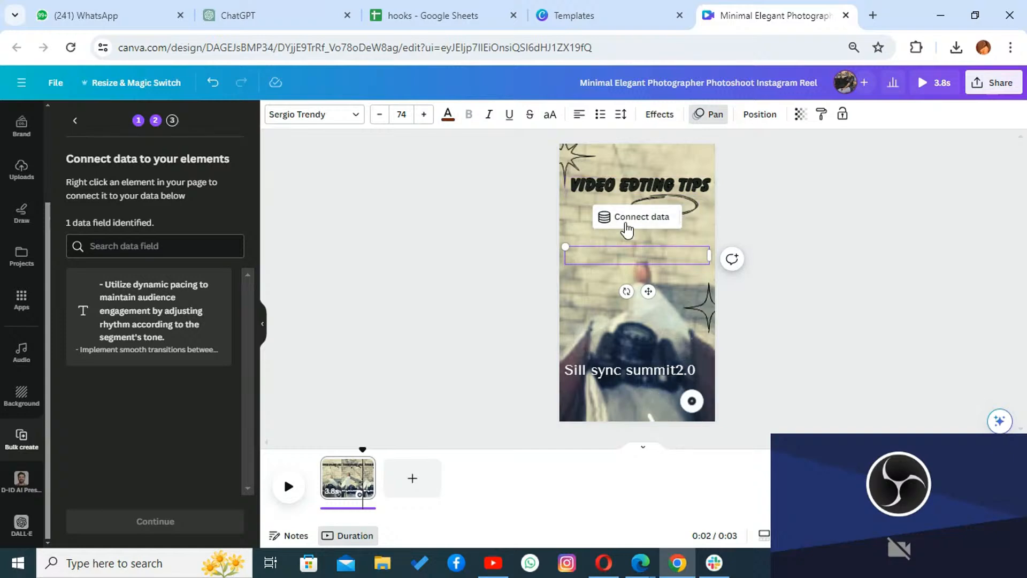
left_click(648, 222)
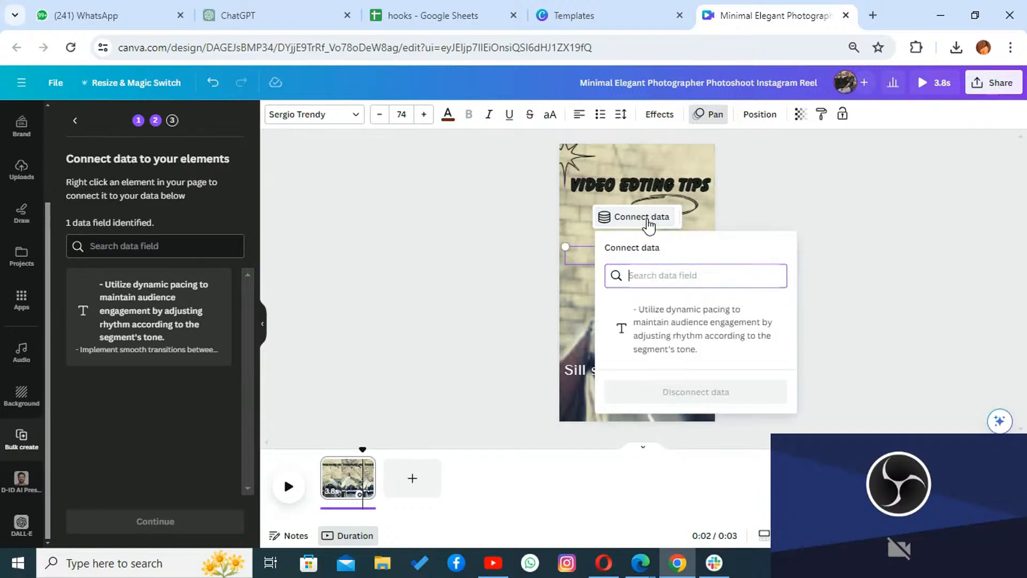
left_click(663, 345)
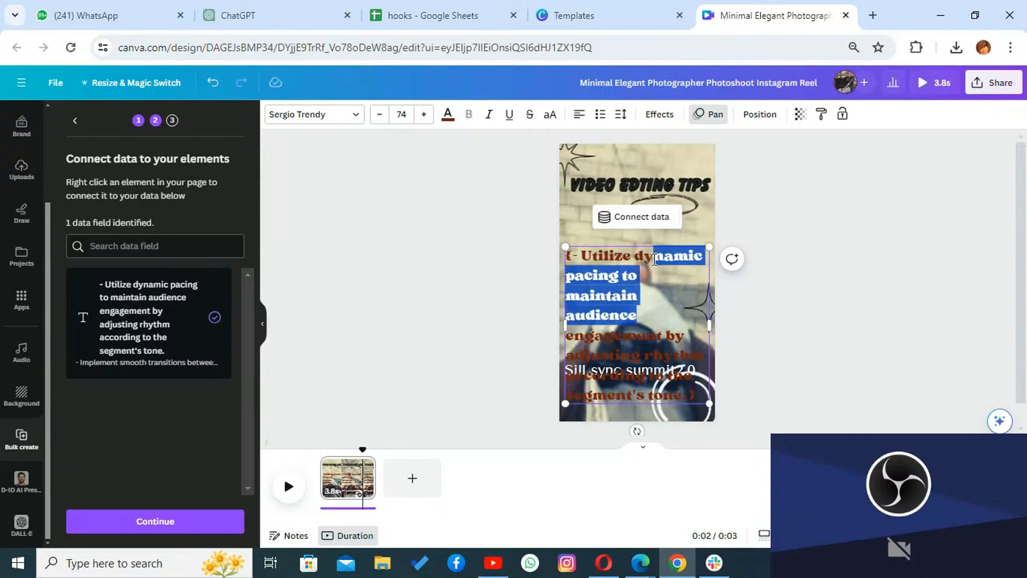
Step: Move the red-brown "Utilize dynamic pacing" text box up beneath the "Video Edting Tips" heading and reduce its font size to 65
left_click(719, 216)
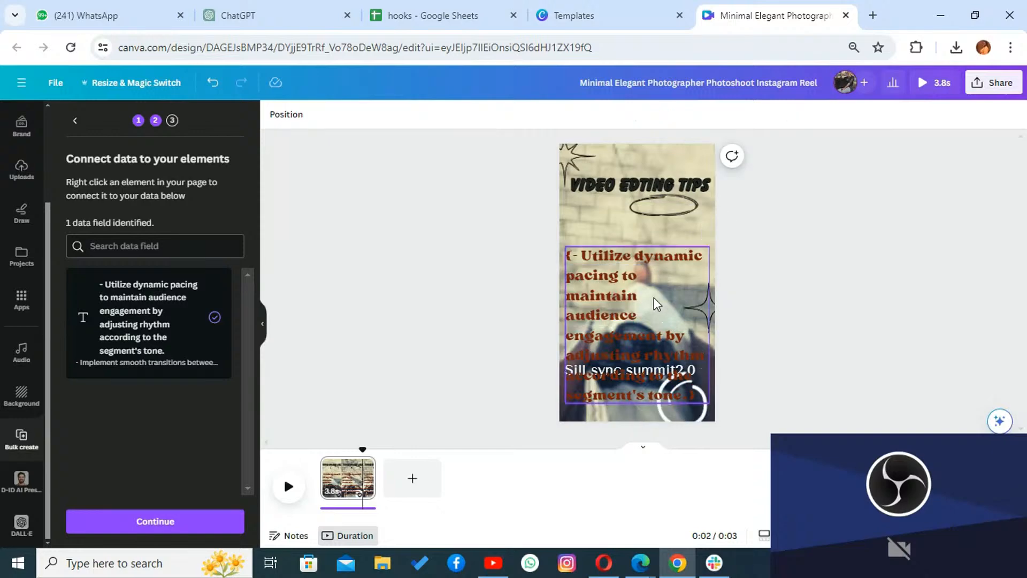
left_click_drag(654, 298, 656, 249)
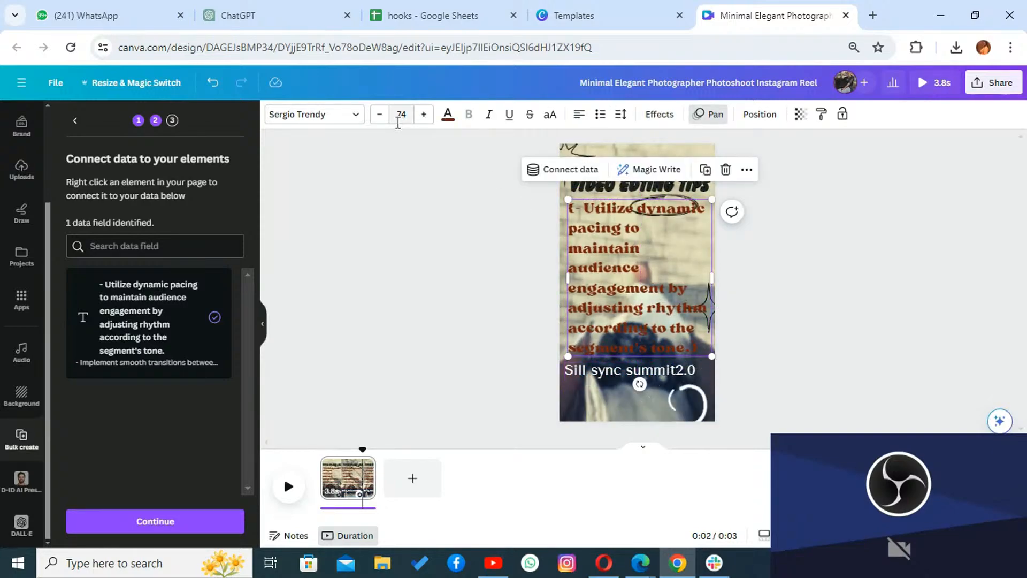
left_click(379, 114)
left_click(379, 114)
left_click(379, 114)
left_click(379, 114)
left_click(379, 114)
left_click(380, 114)
left_click(379, 114)
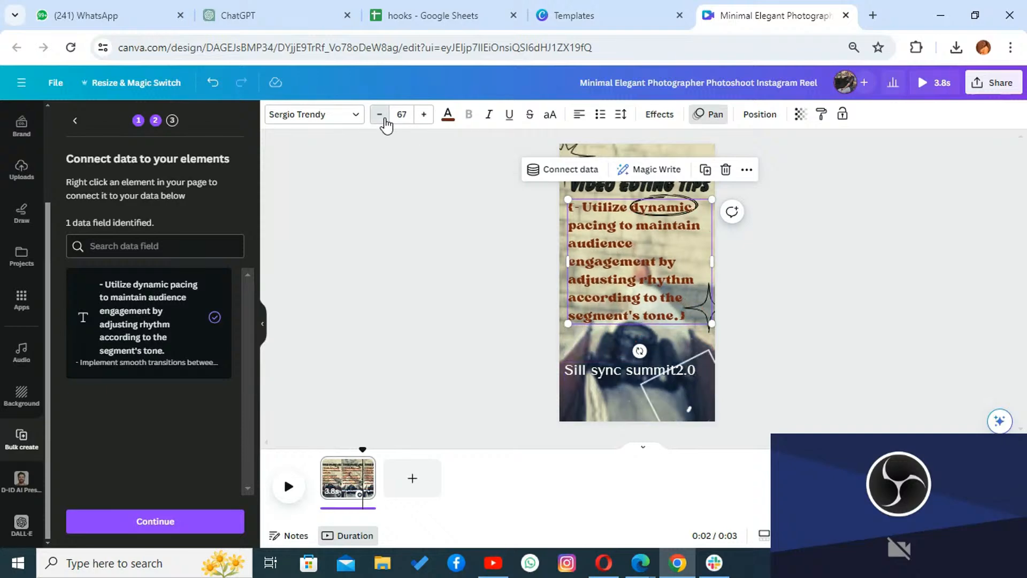
left_click(379, 114)
left_click(379, 114)
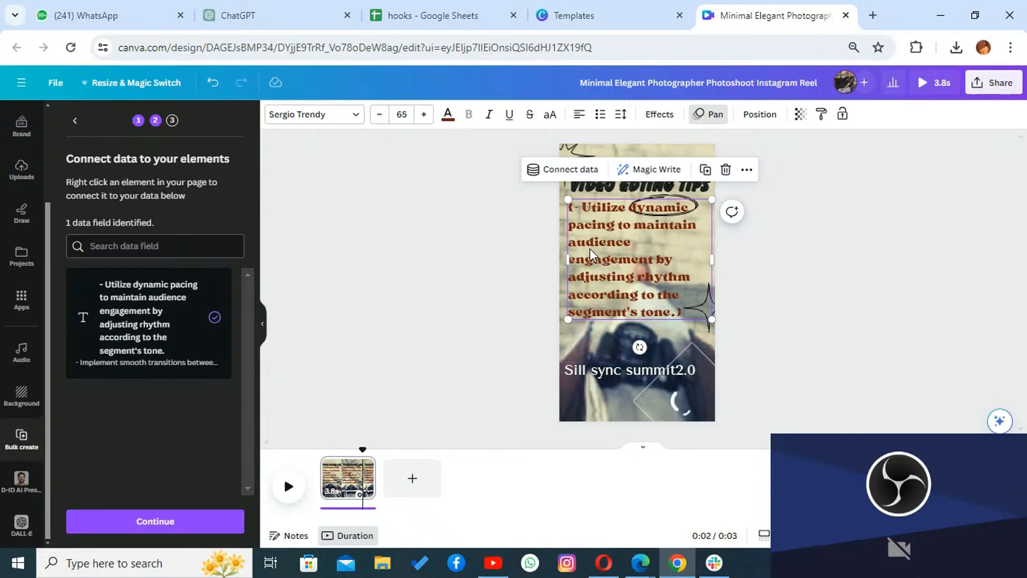
left_click_drag(590, 249, 593, 258)
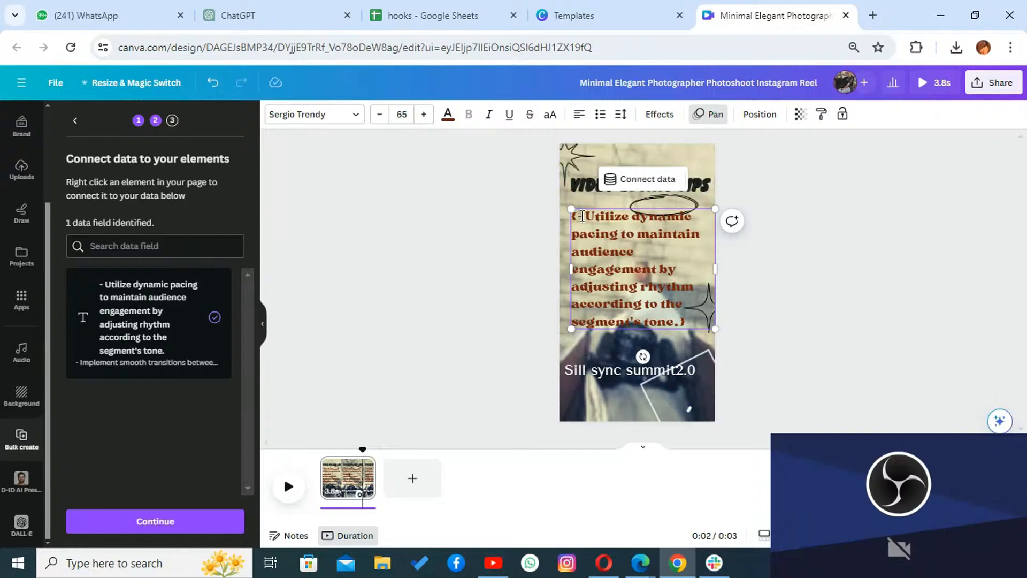
Step: Remove the opening brace with its dash and the closing brace from the "Utilize dynamic pacing" text
key("BackSpace")
key("BackSpace")
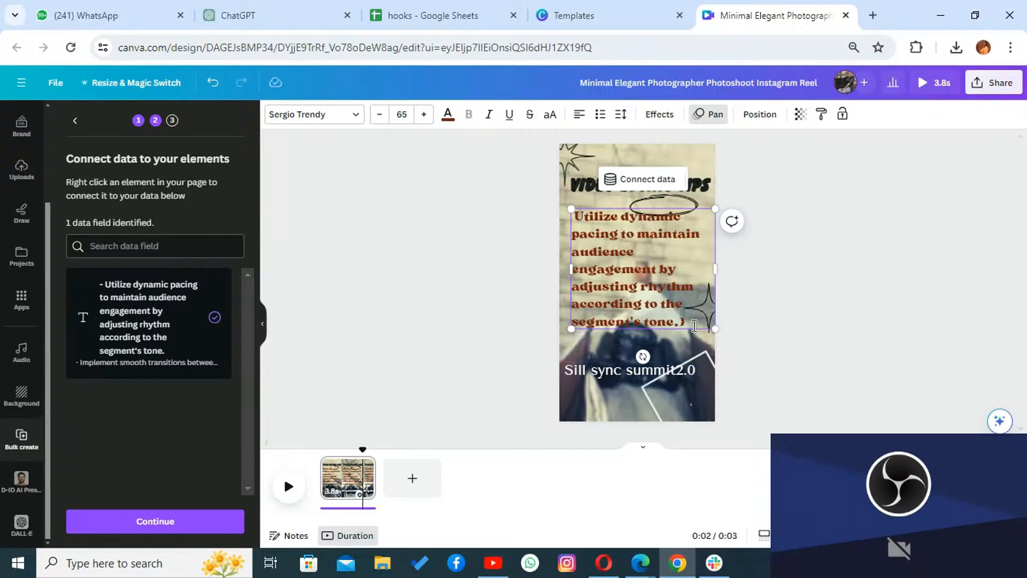
key("BackSpace")
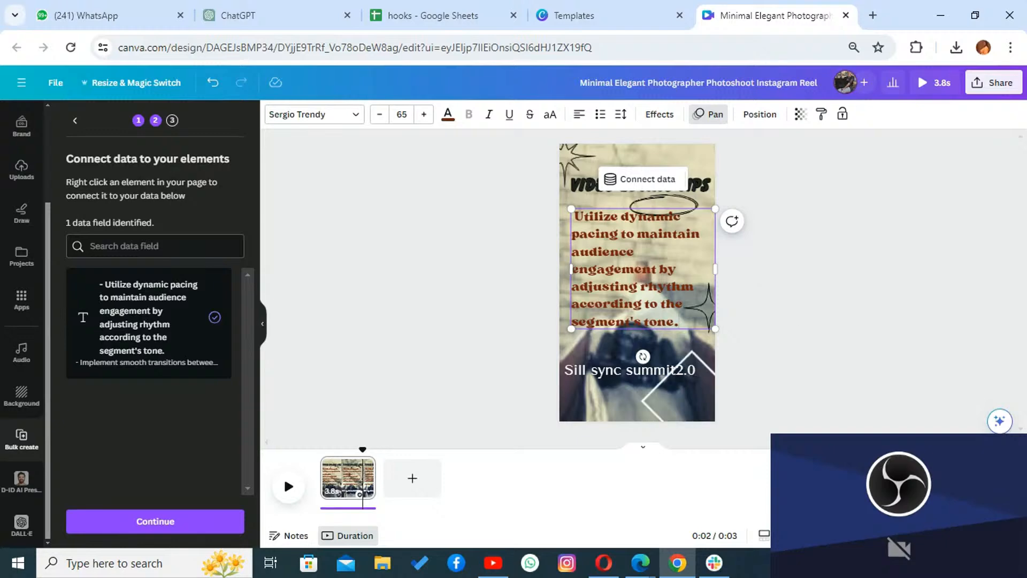
Step: Preview the reel with the dynamic pacing tip in full screen and return to the editor
left_click(982, 535)
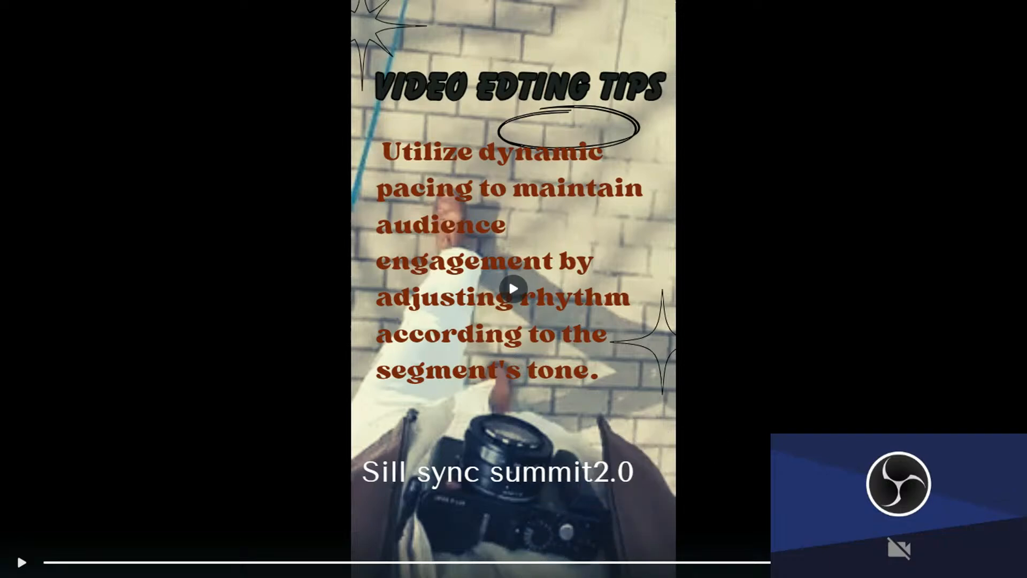
key("Escape")
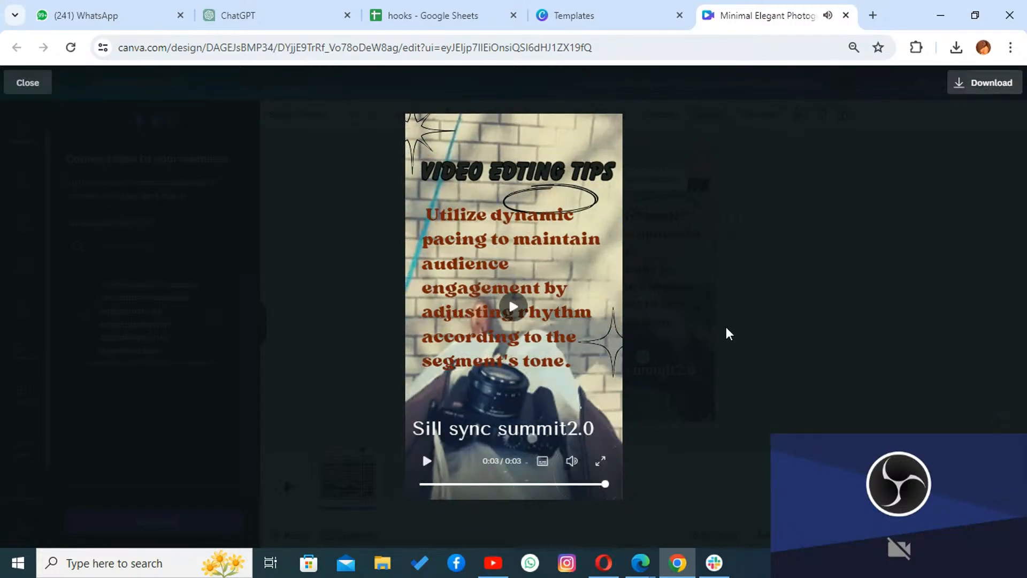
left_click(765, 349)
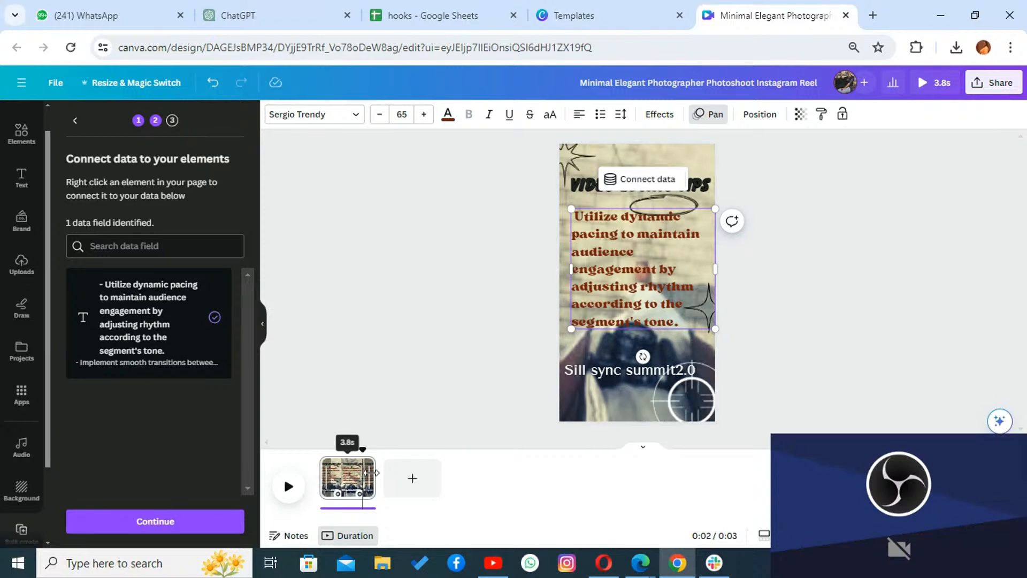
Step: Extend the reel page's duration to 7.2 seconds and play it back in the timeline
left_click_drag(369, 470, 424, 471)
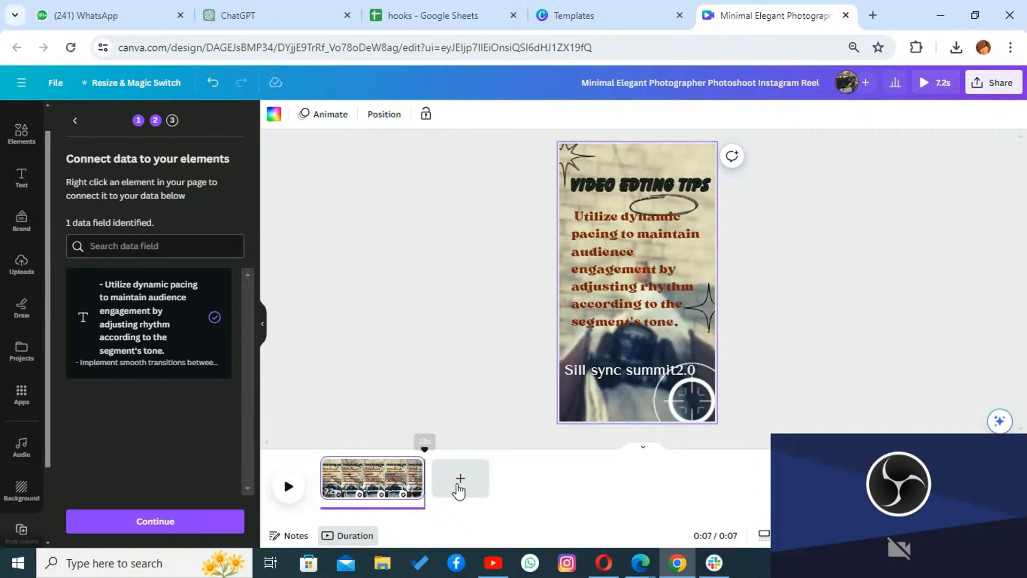
left_click(289, 489)
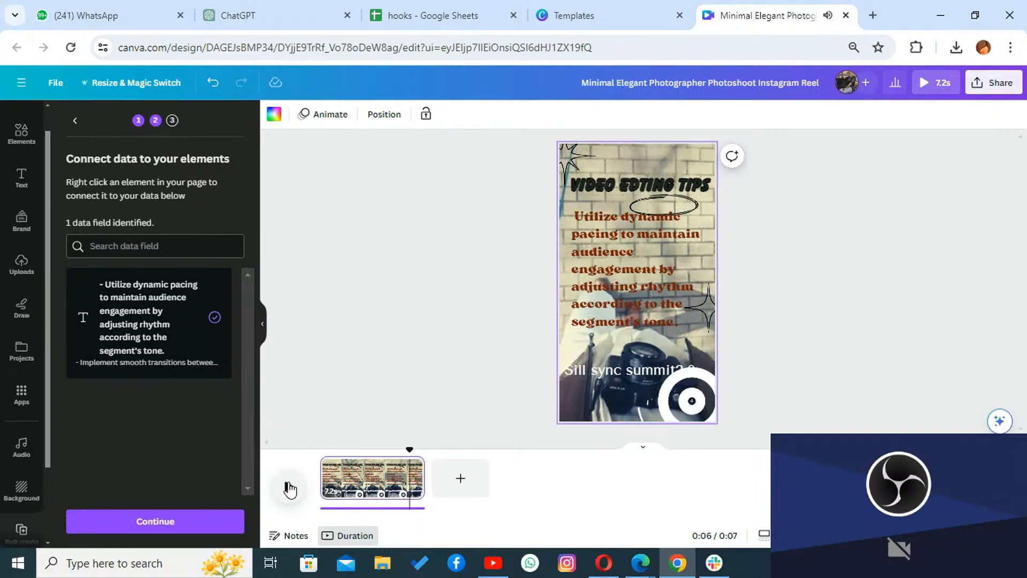
left_click(290, 488)
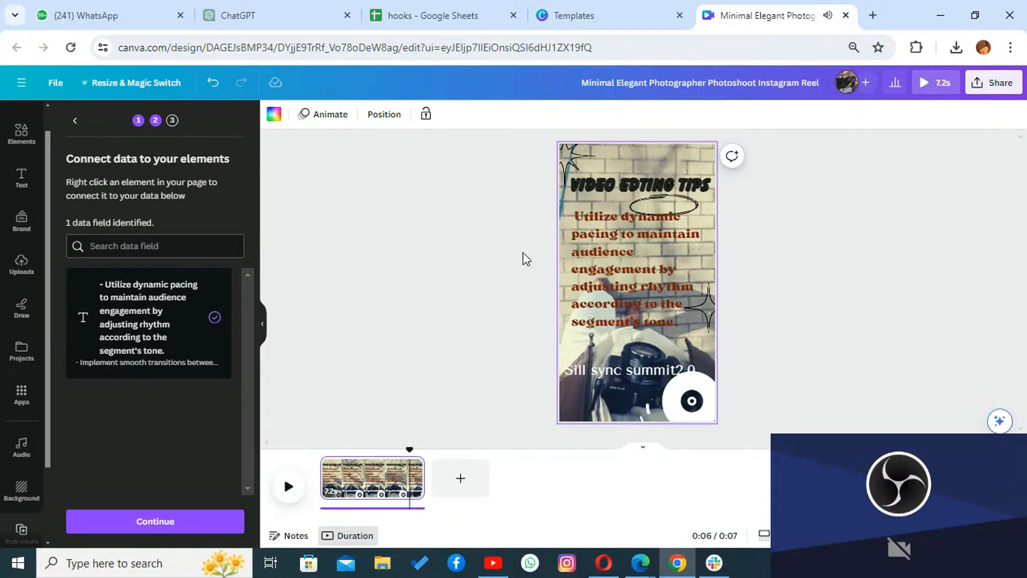
Step: Continue to applying the data, review the selected rows and generate 19 designs with all of them included
left_click(605, 259)
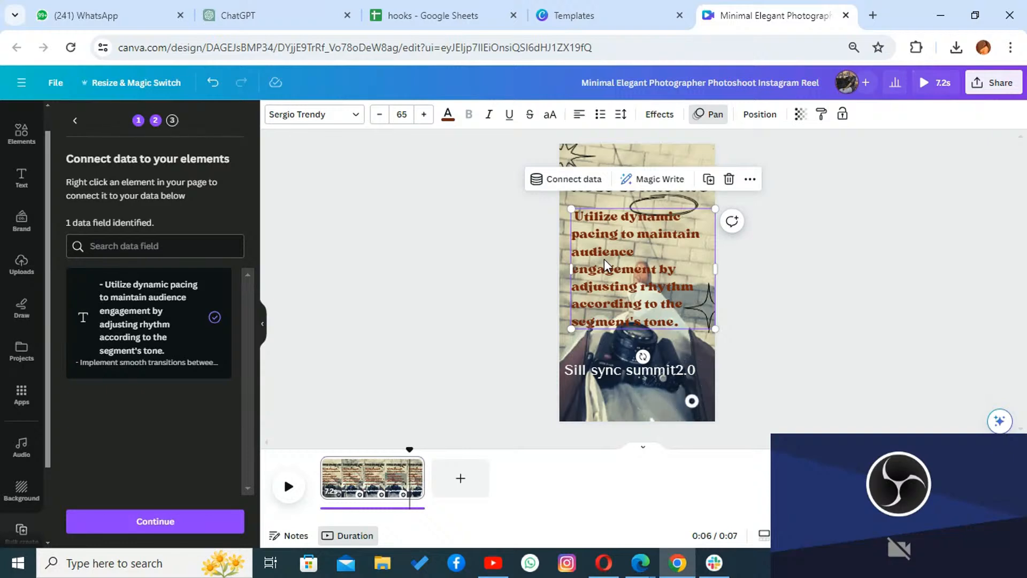
left_click(179, 522)
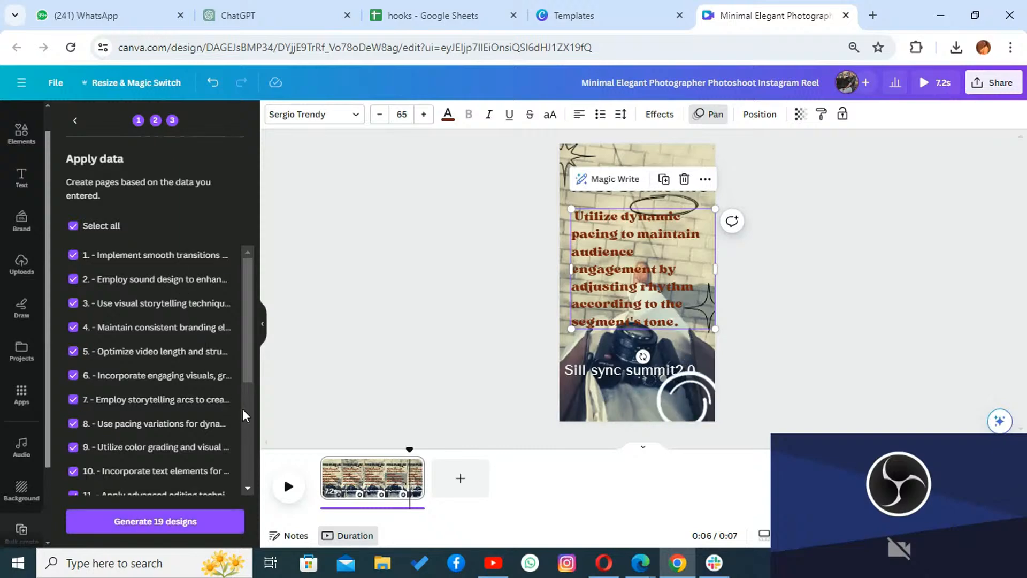
scroll(243, 409, "down", 5)
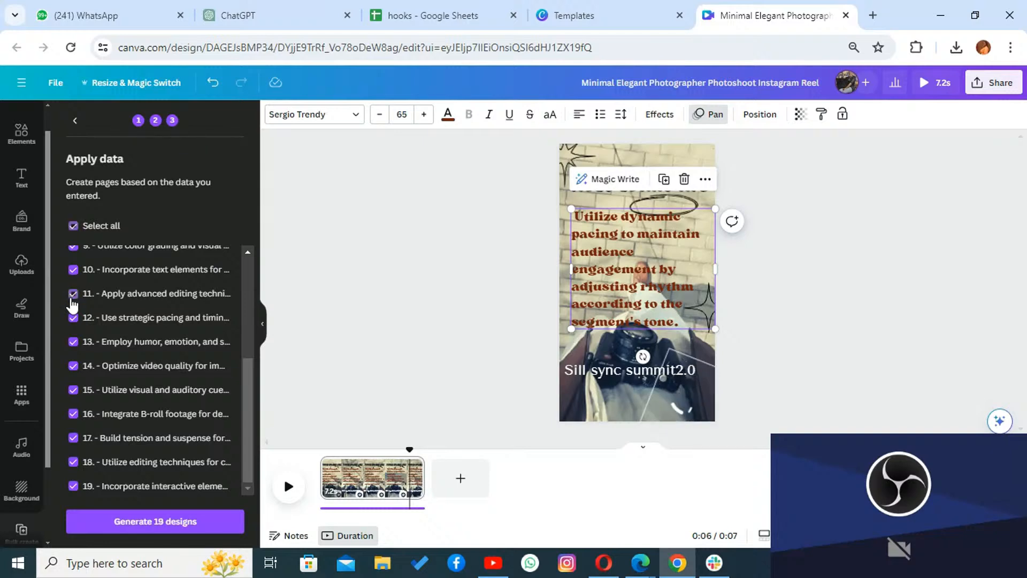
left_click(251, 273)
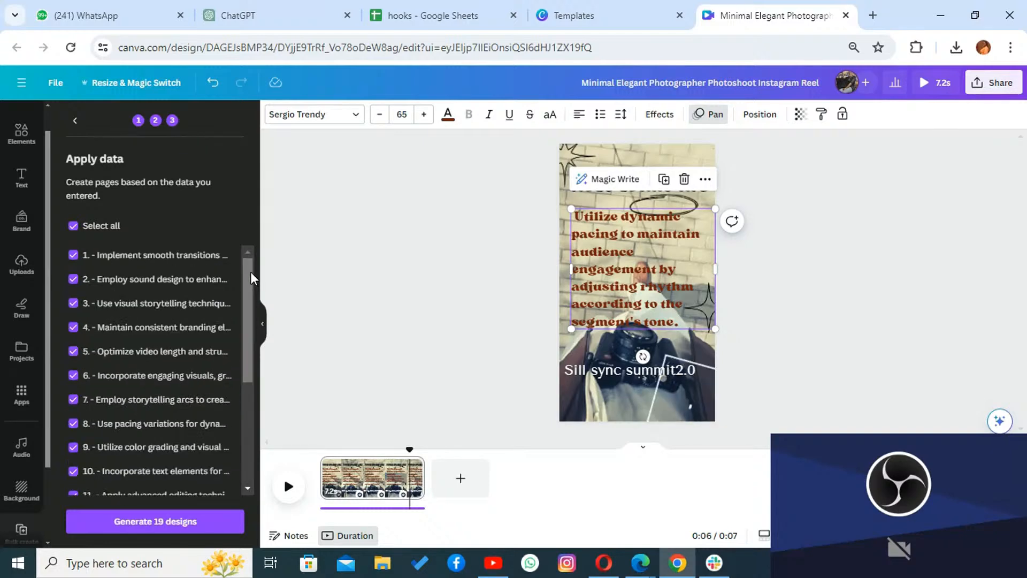
left_click(177, 522)
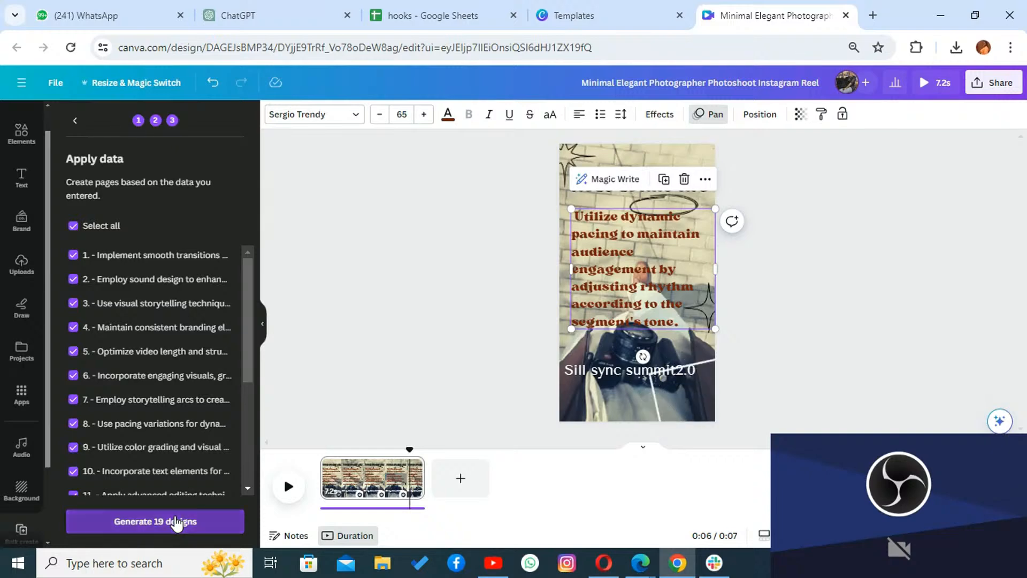
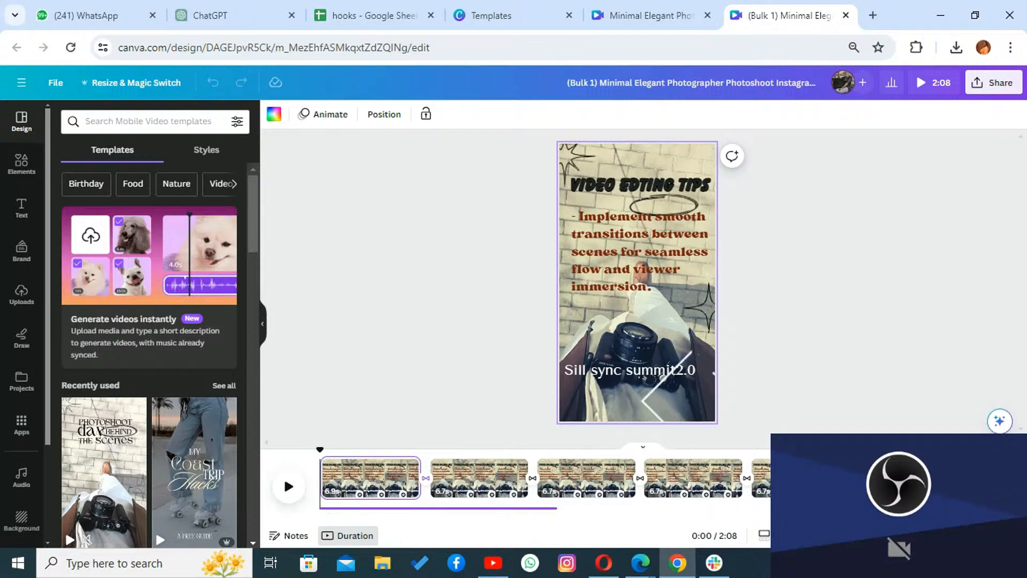
Step: Preview the bulk-created video in full screen and return to the editor
left_click(982, 536)
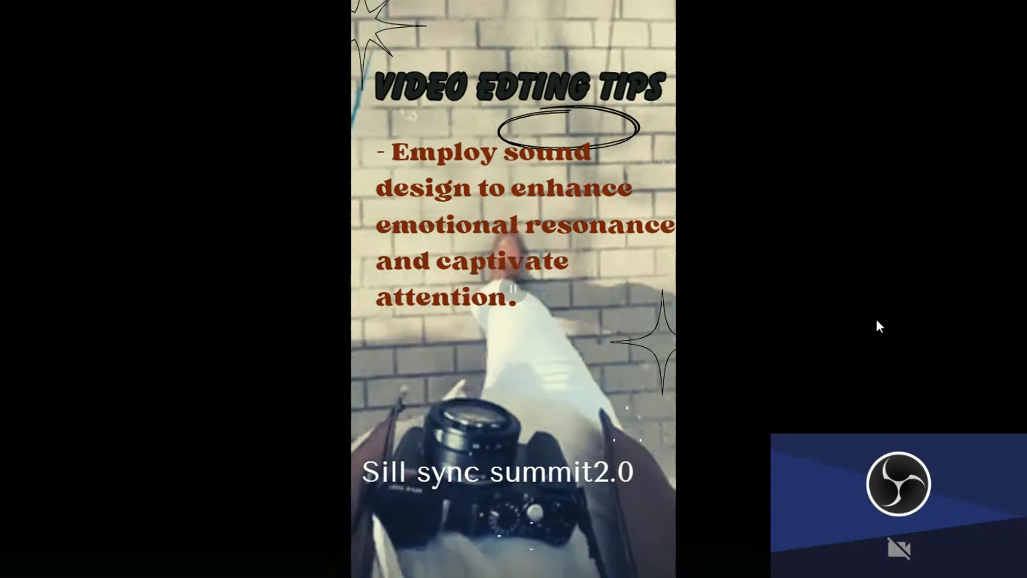
key("Escape")
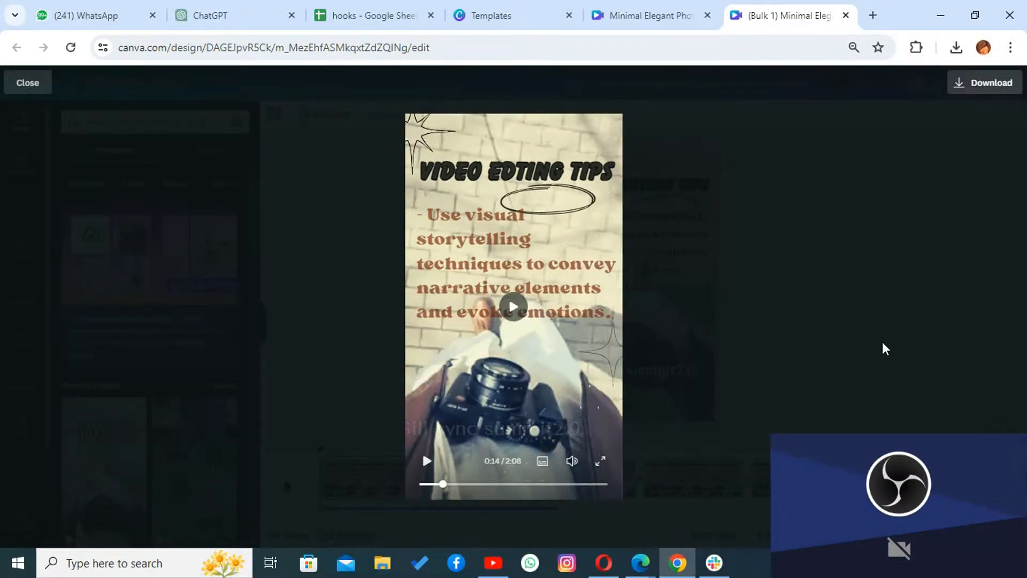
key("Escape")
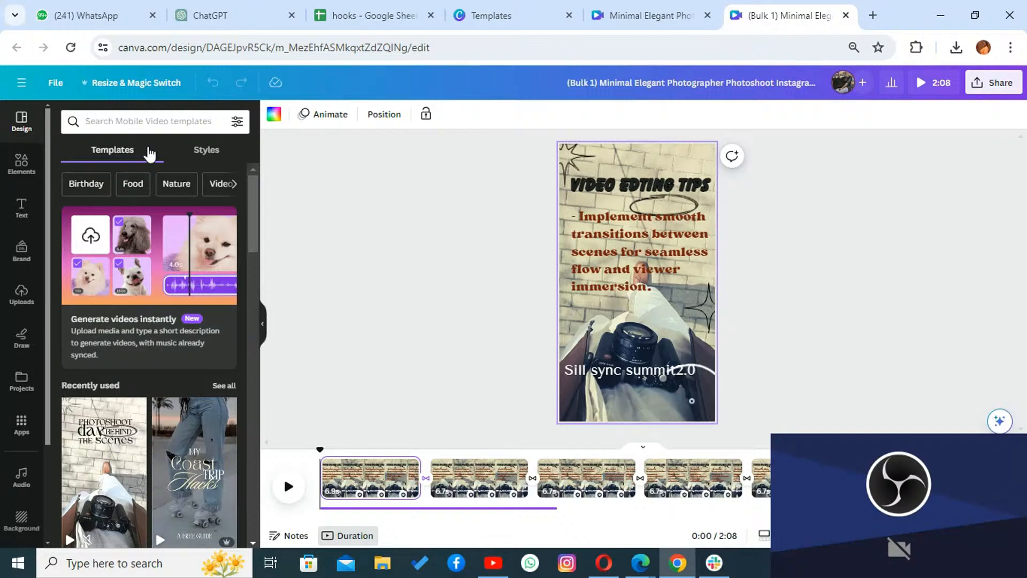
Step: Search the Canva apps for "audio" and open the audio library
left_click(22, 422)
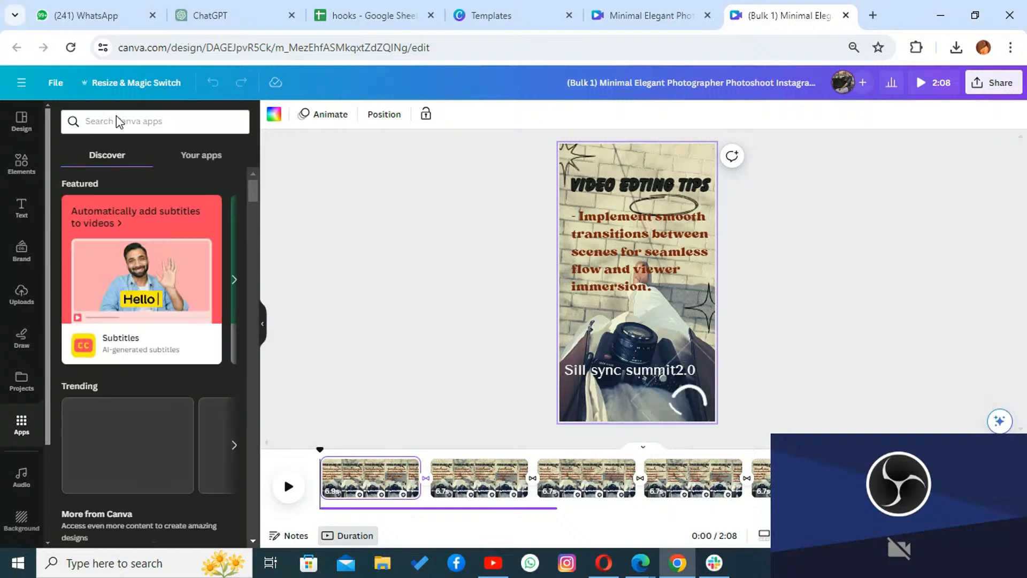
left_click(118, 116)
type("audio")
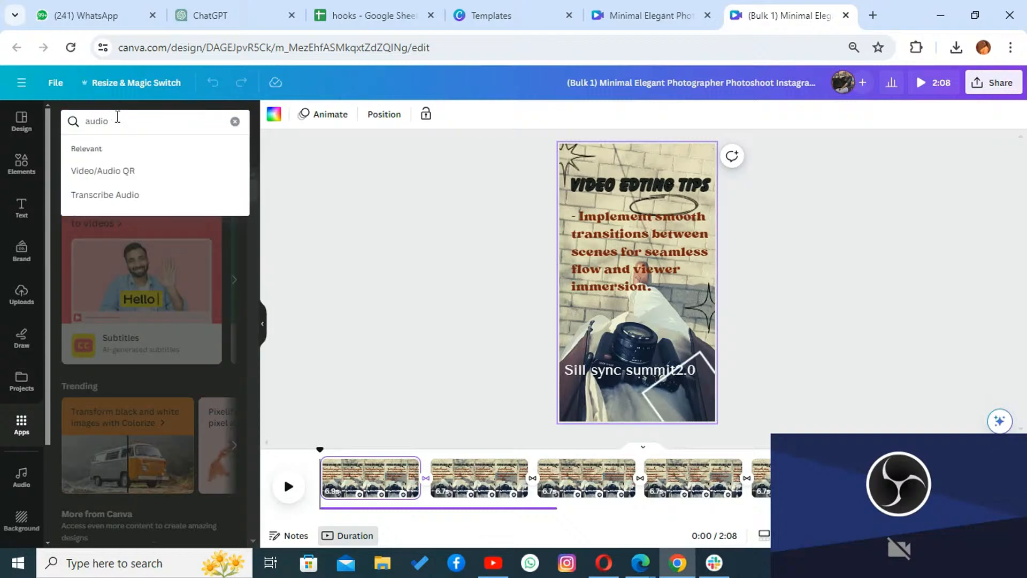
key("Return")
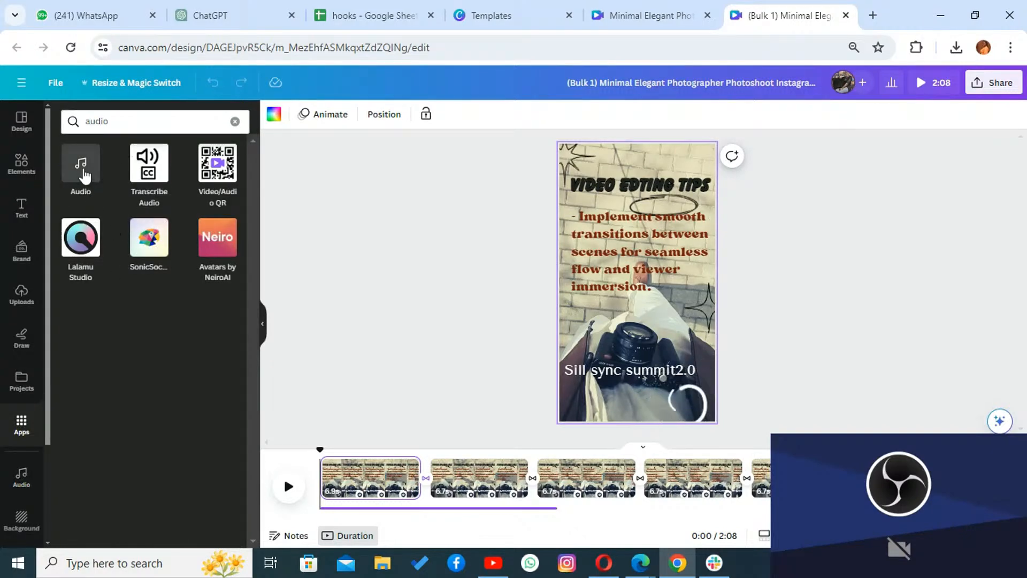
left_click(23, 476)
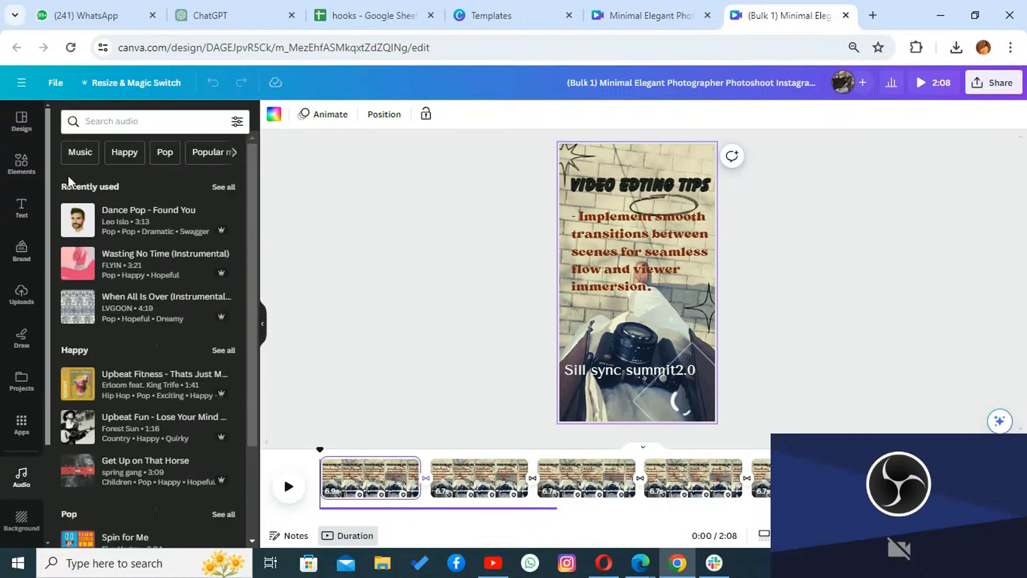
Step: Browse the Instrumental audio category and replace it with a search for "adrenaline"
left_click(234, 153)
left_click(170, 156)
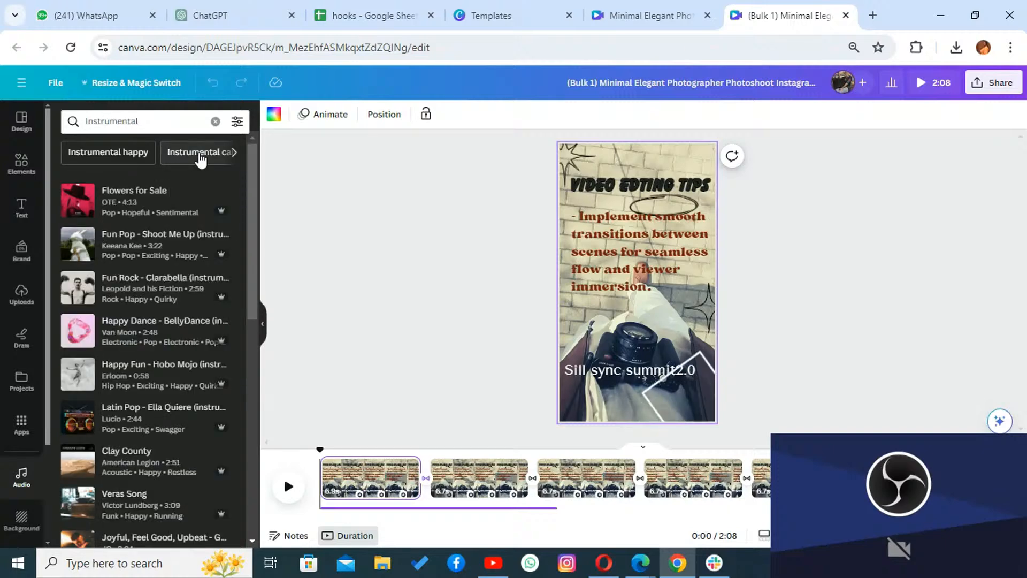
left_click(186, 126)
key("BackSpace")
key("BackSpace")
key("BackSpace")
key("BackSpace")
key("BackSpace")
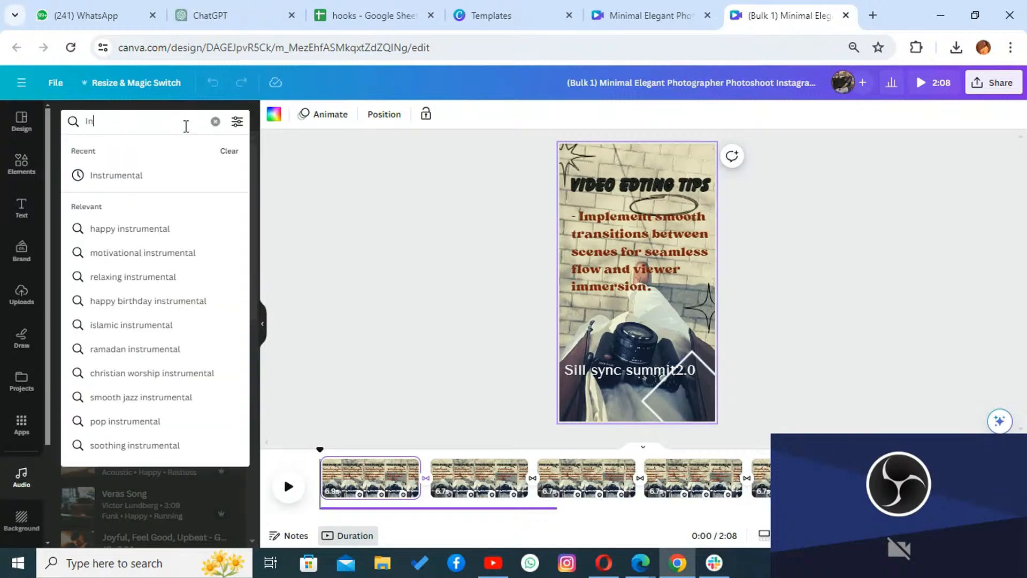
key("BackSpace")
key("BackSpace")
type("a")
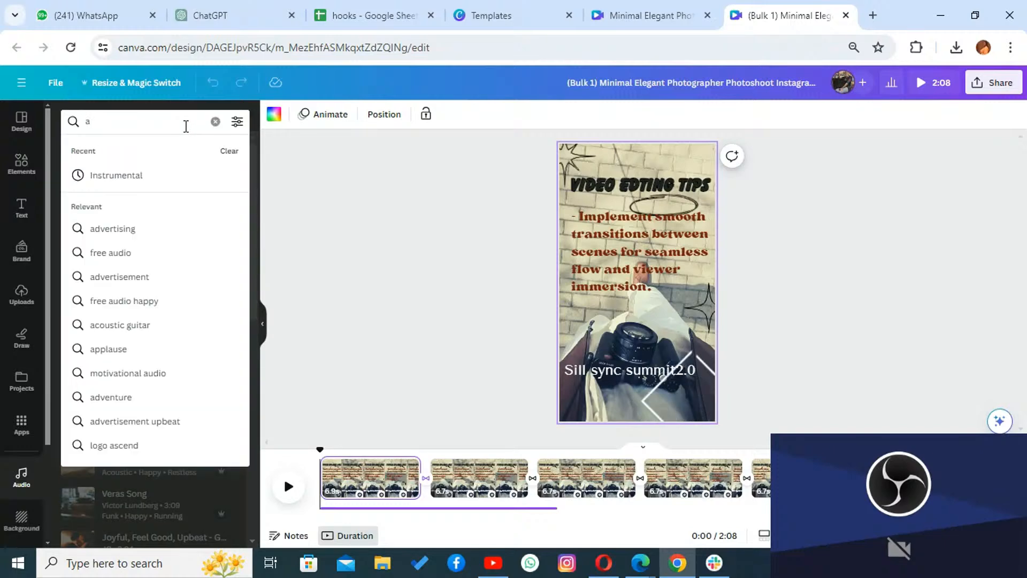
type("ndre")
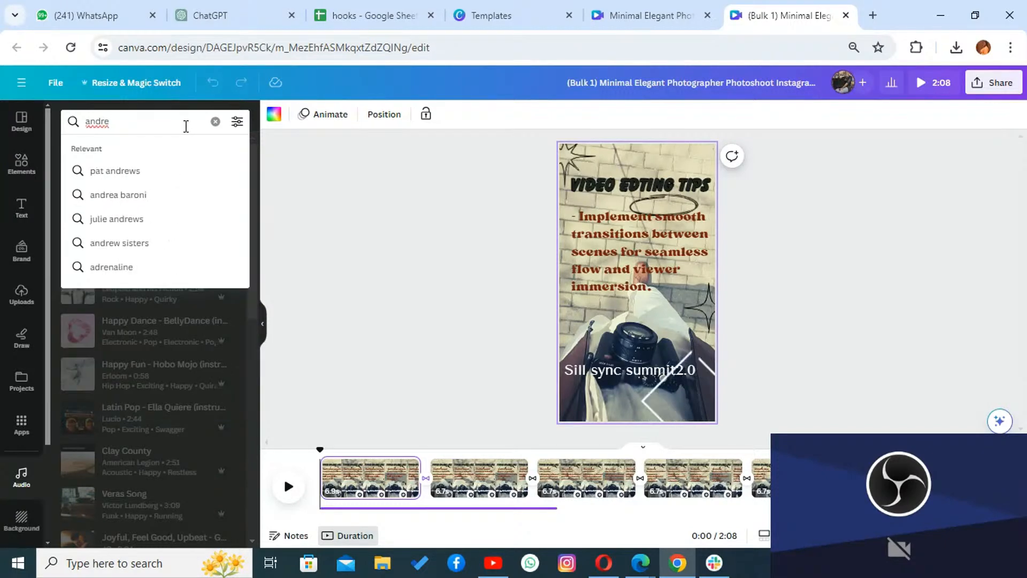
type("nalin")
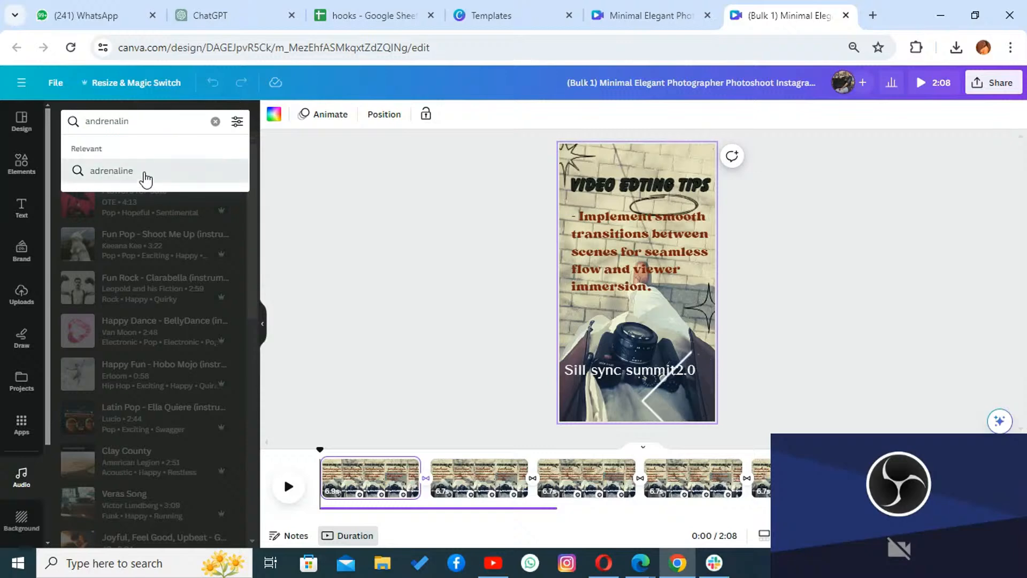
left_click(112, 171)
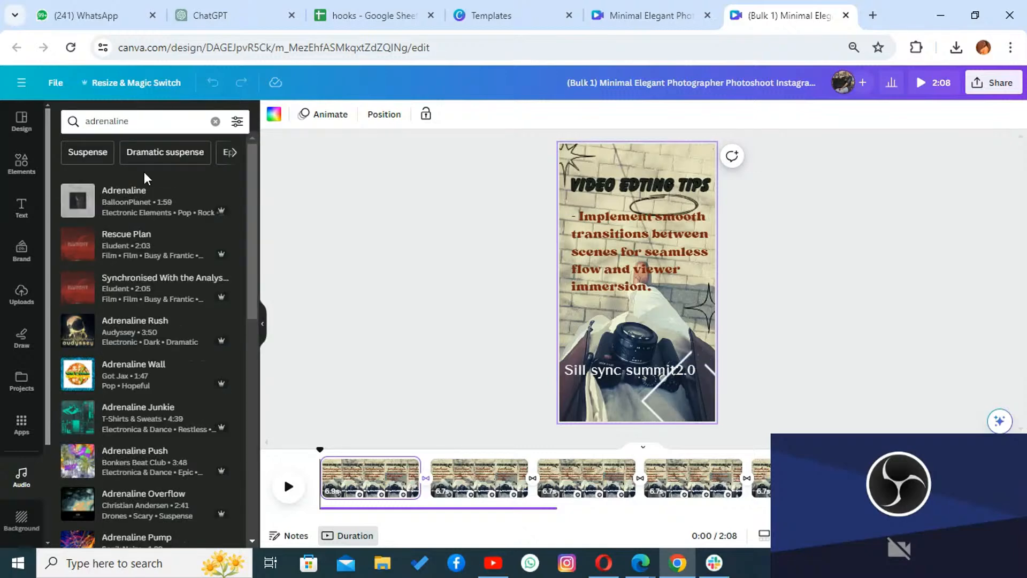
Step: Listen to the "Adrenaline" track by BalloonPlanet and start the preview of "Adrenaline Rush" by Audyssey
left_click(79, 206)
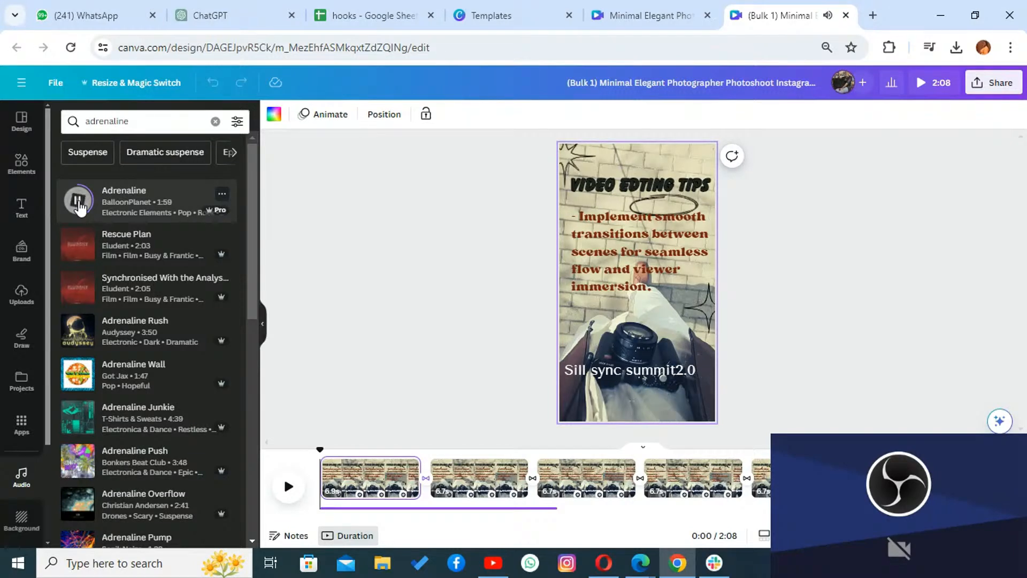
left_click(78, 202)
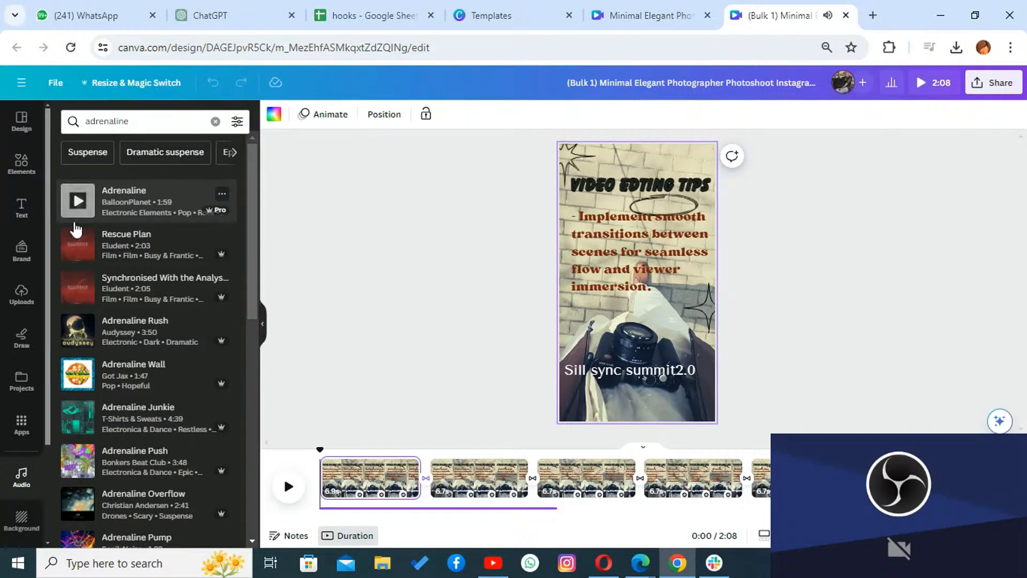
left_click(76, 337)
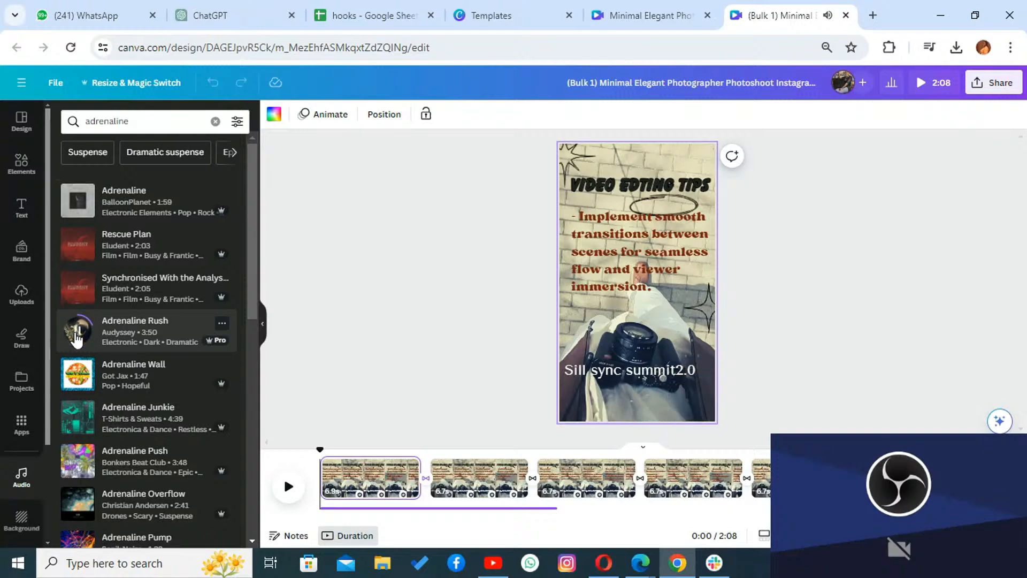
Step: Stop the "Adrenaline Rush" preview and listen to the "Adrenaline Junkie" and "Adrenaline Push" tracks
left_click(77, 338)
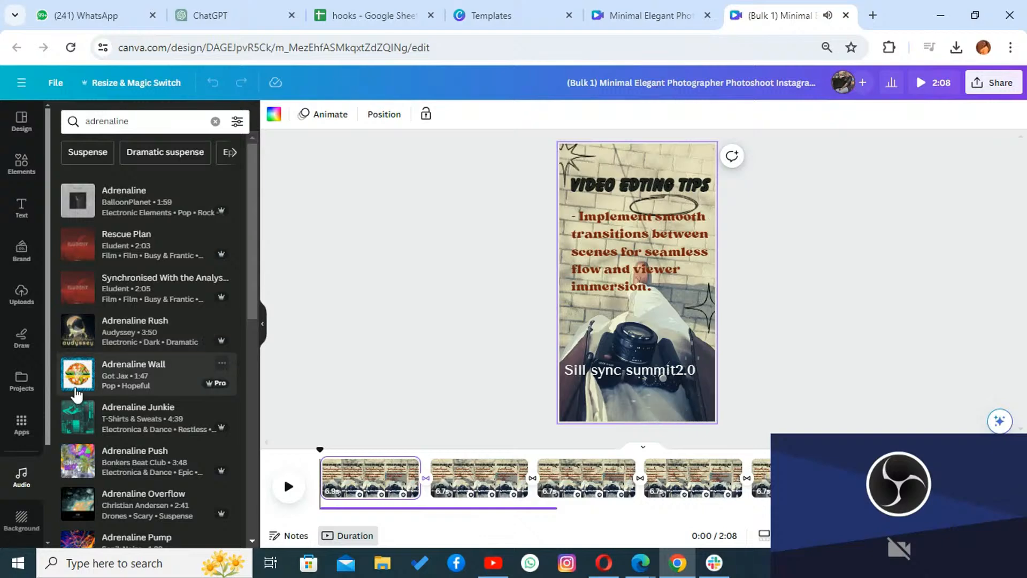
left_click(80, 419)
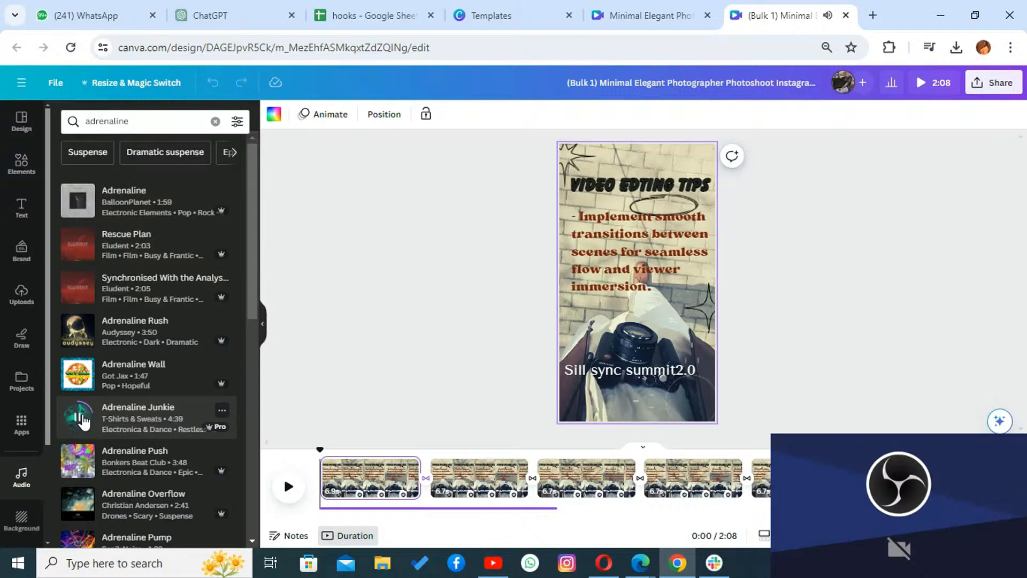
left_click(81, 419)
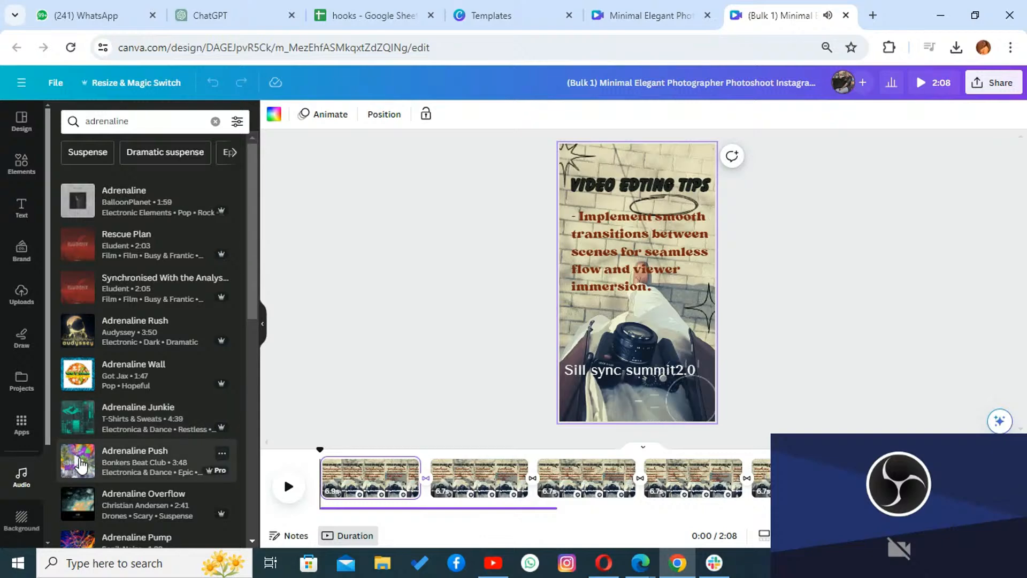
left_click(80, 463)
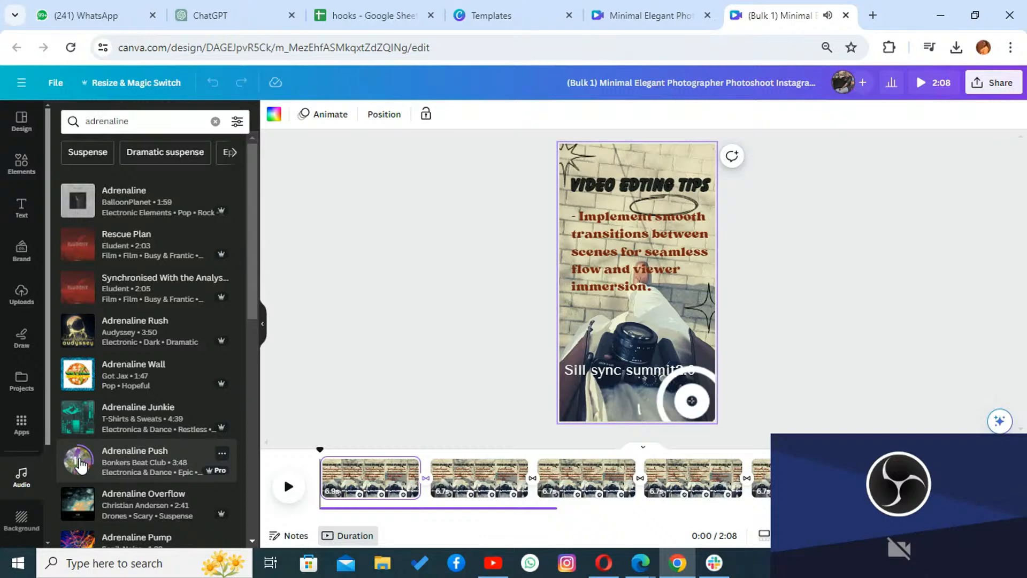
left_click(81, 465)
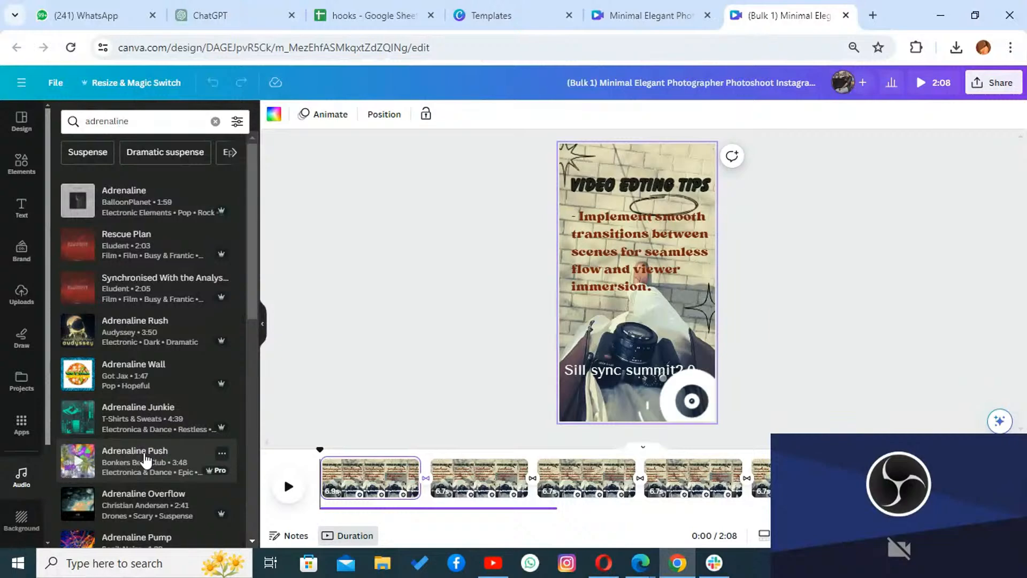
Step: Add "Adrenaline Push" by Bonkers Beat Club to the timeline and delete the shorter 15-second audio track
left_click_drag(140, 461, 319, 503)
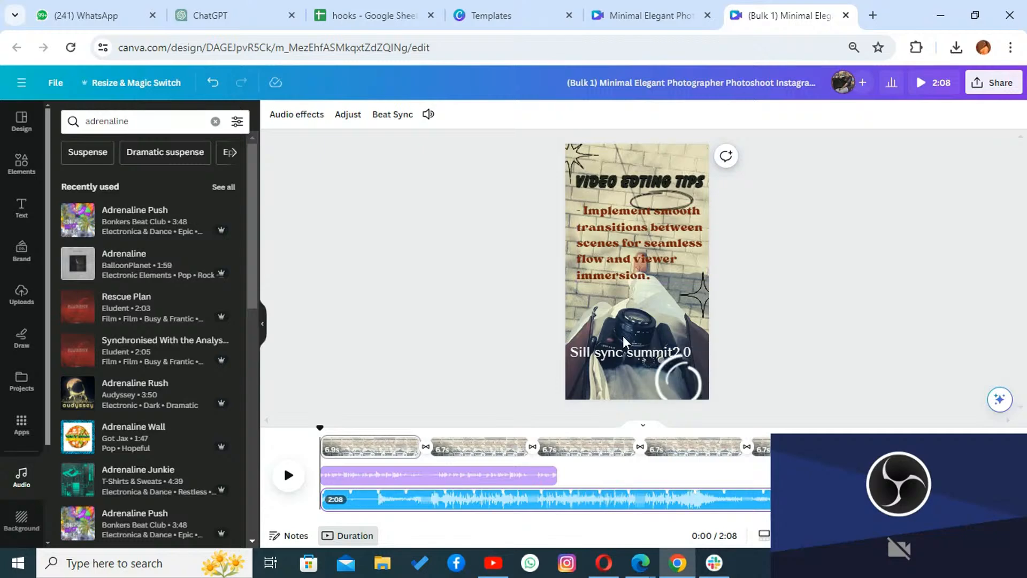
left_click(523, 481)
left_click(523, 482)
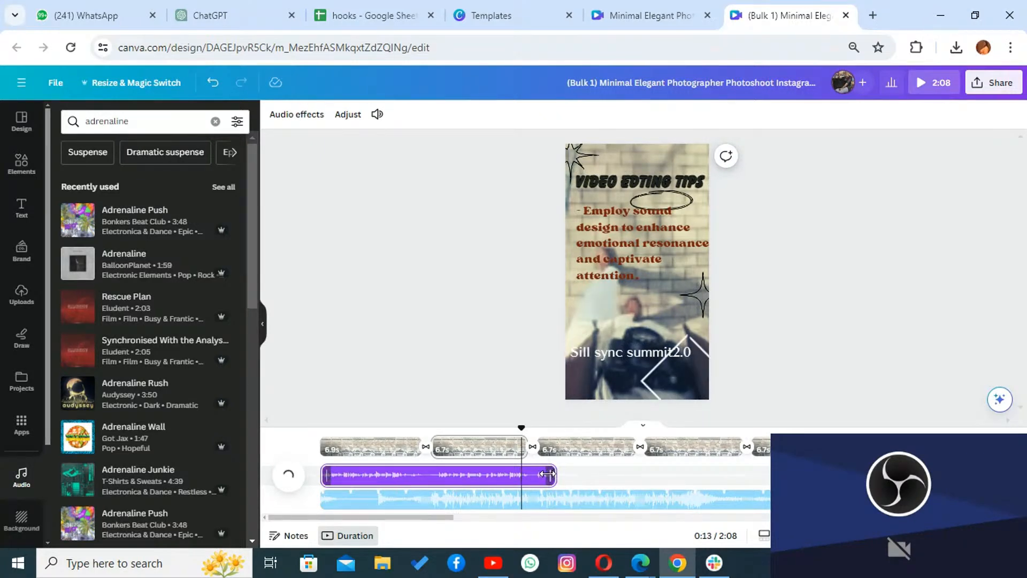
right_click(545, 478)
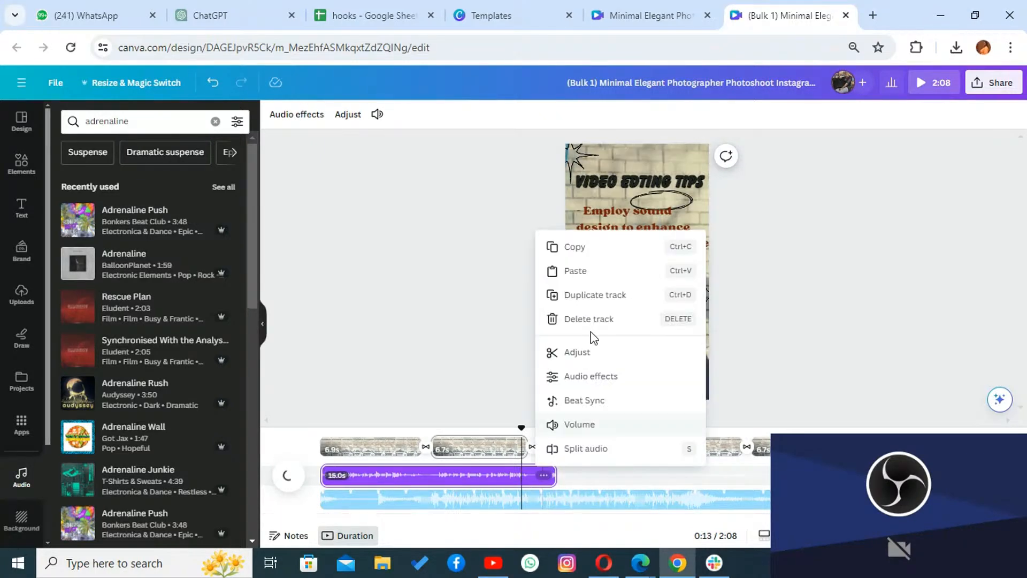
left_click(618, 321)
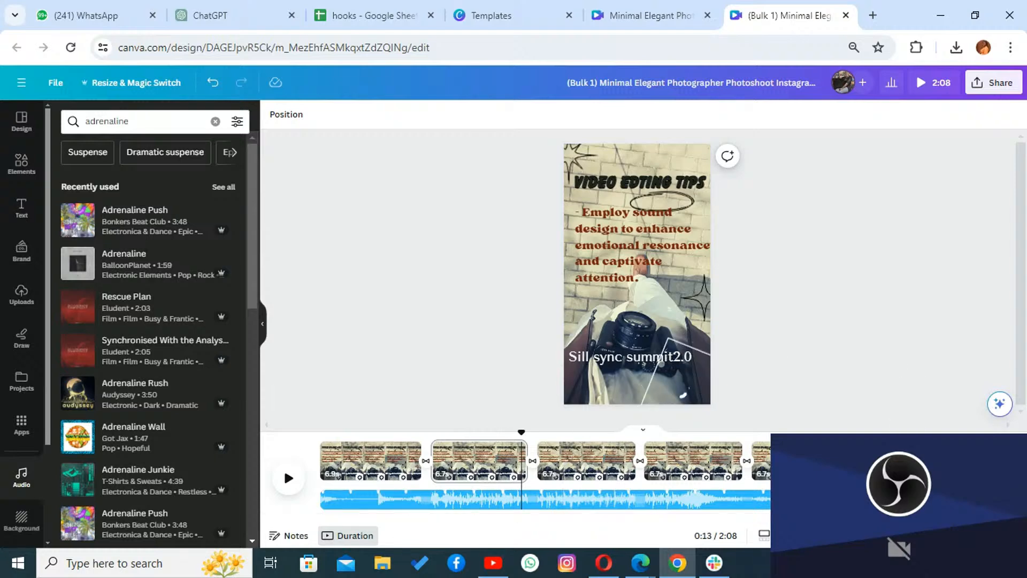
Step: Play the video with its new background music in full screen, pause it and return to the editor
left_click(982, 536)
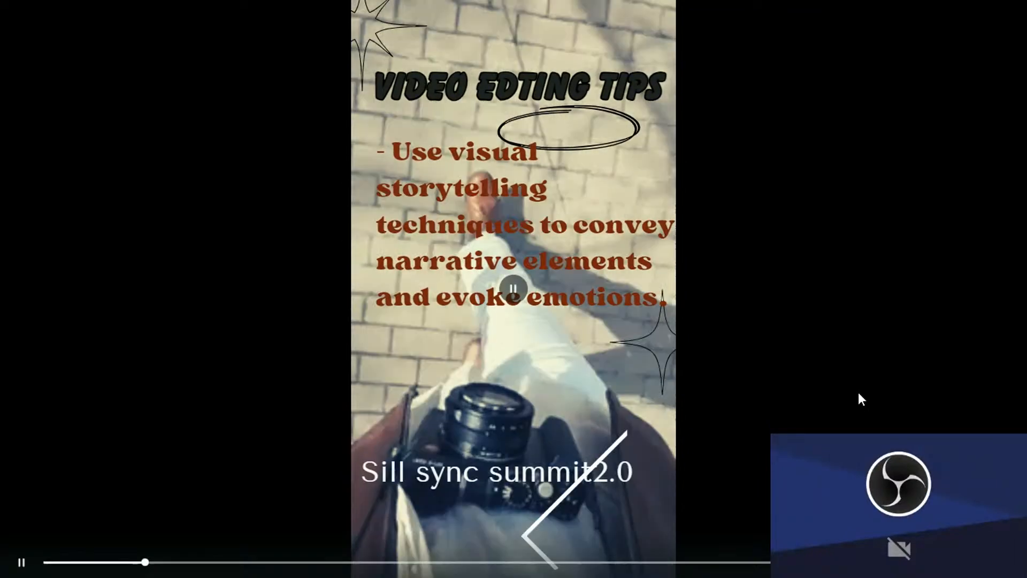
left_click(858, 392)
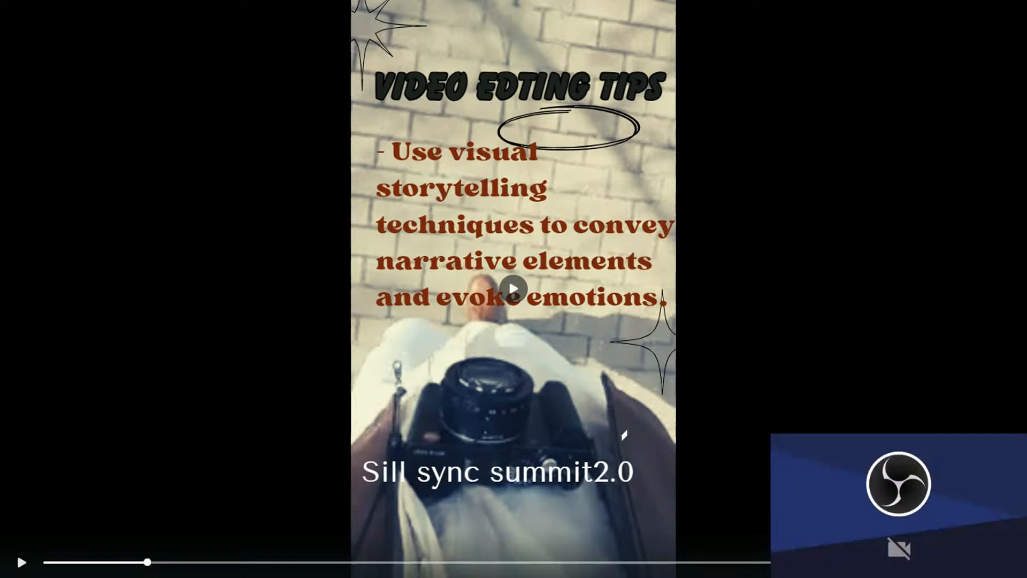
key("Escape")
key("Escape")
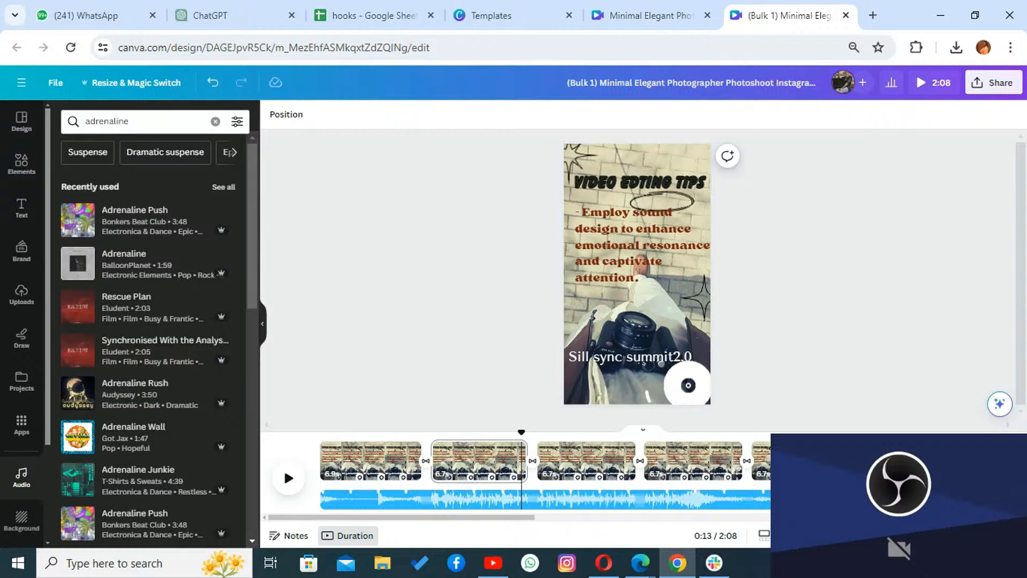
Step: Download all 19 pages as 1080p MP4 video with the option to save pages as separate files
left_click(982, 86)
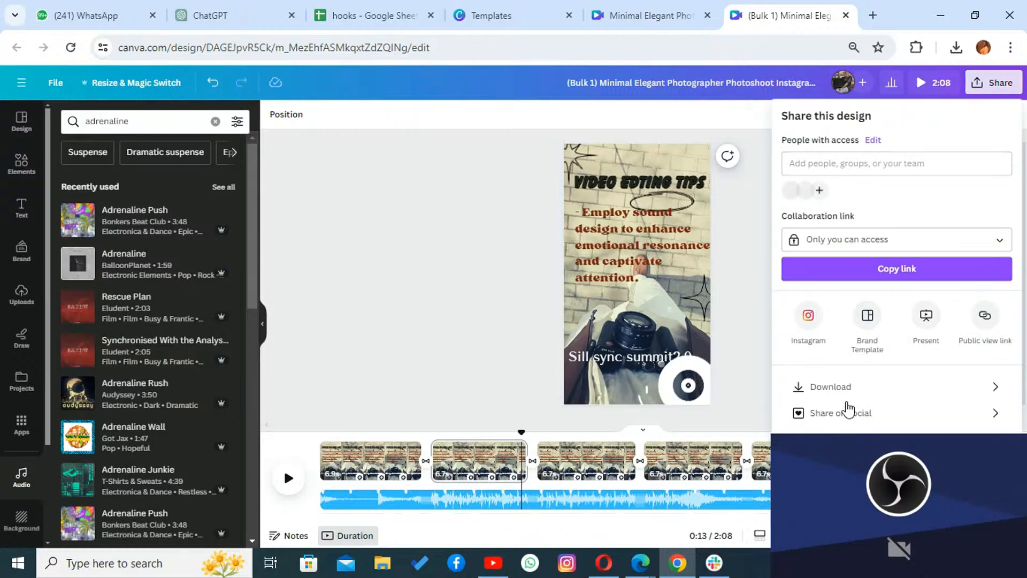
left_click(850, 398)
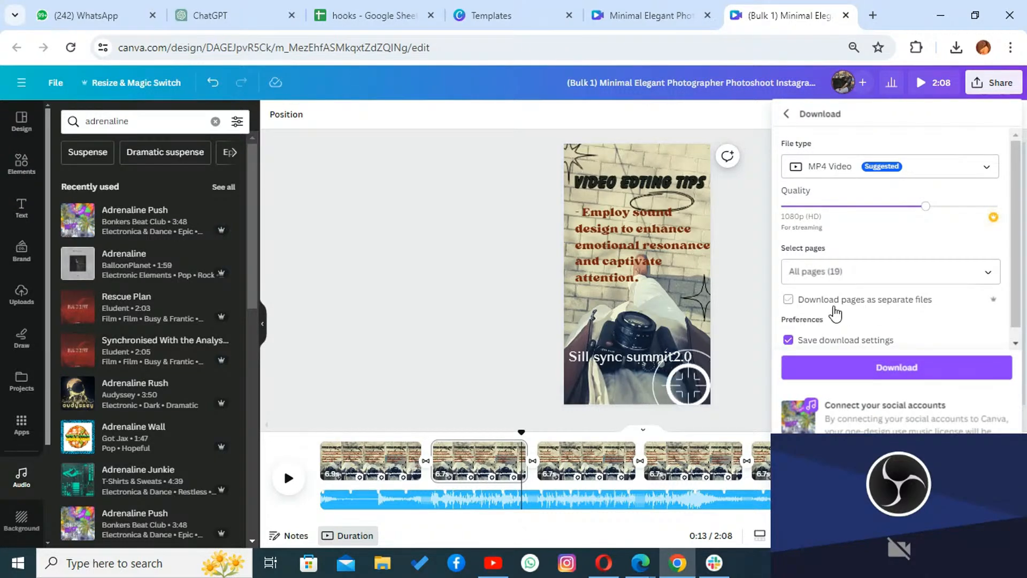
left_click(788, 301)
left_click(811, 362)
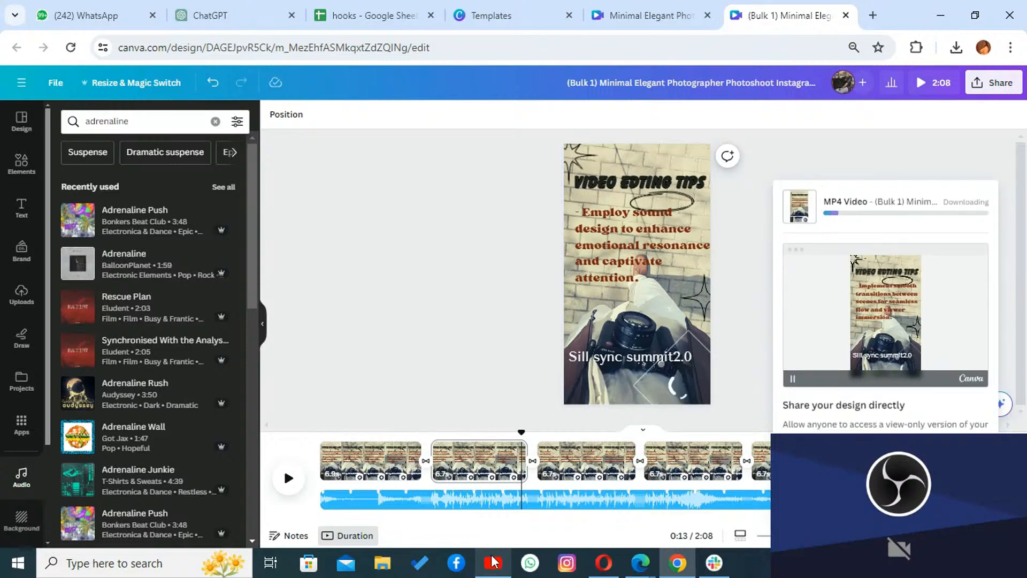
Step: Switch to the open YouTube window
mouse_move(492, 562)
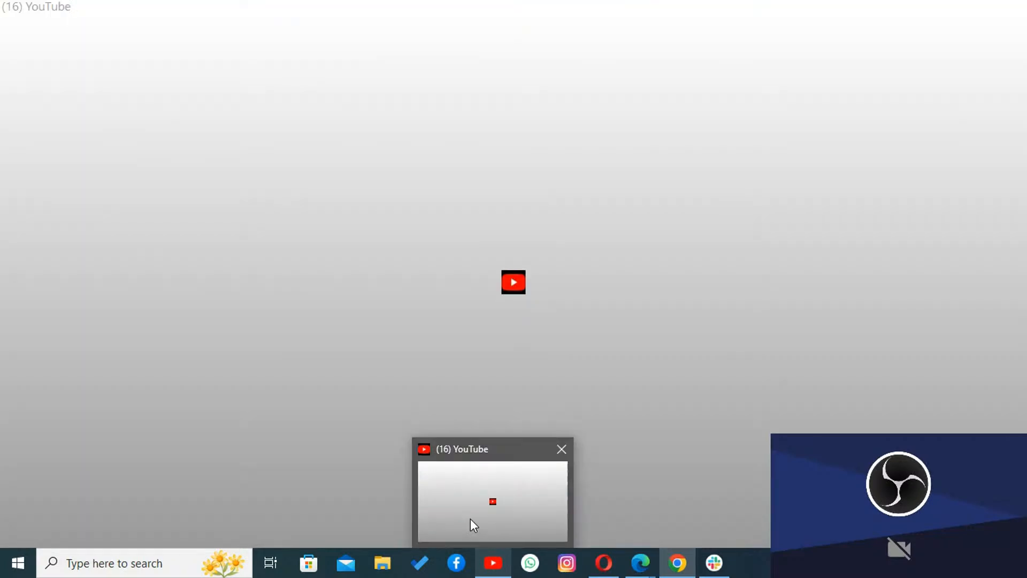
left_click(470, 518)
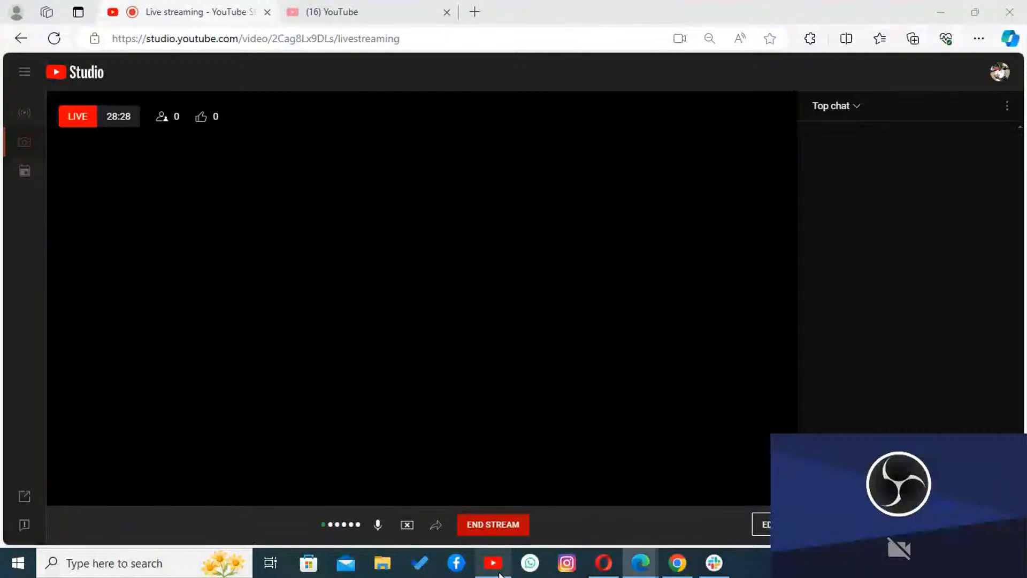